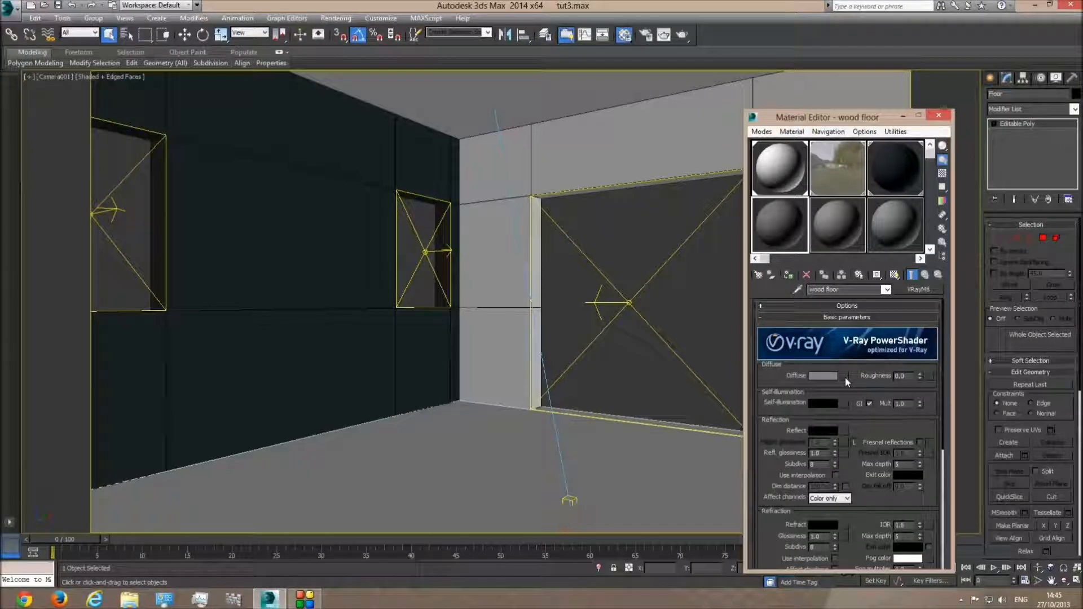
Step: Load wenge_20120518_1223946663.jpg from the Desktop as a Bitmap in the wood floor material's diffuse map, previewing the image first
click(846, 376)
scroll(527, 181, up, 2)
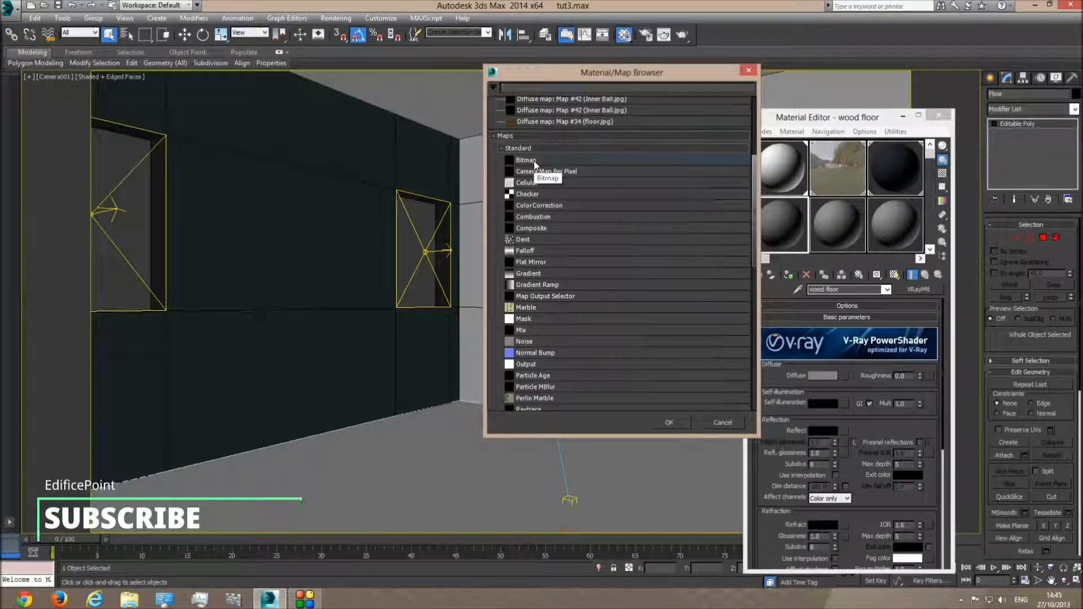
double_click(526, 160)
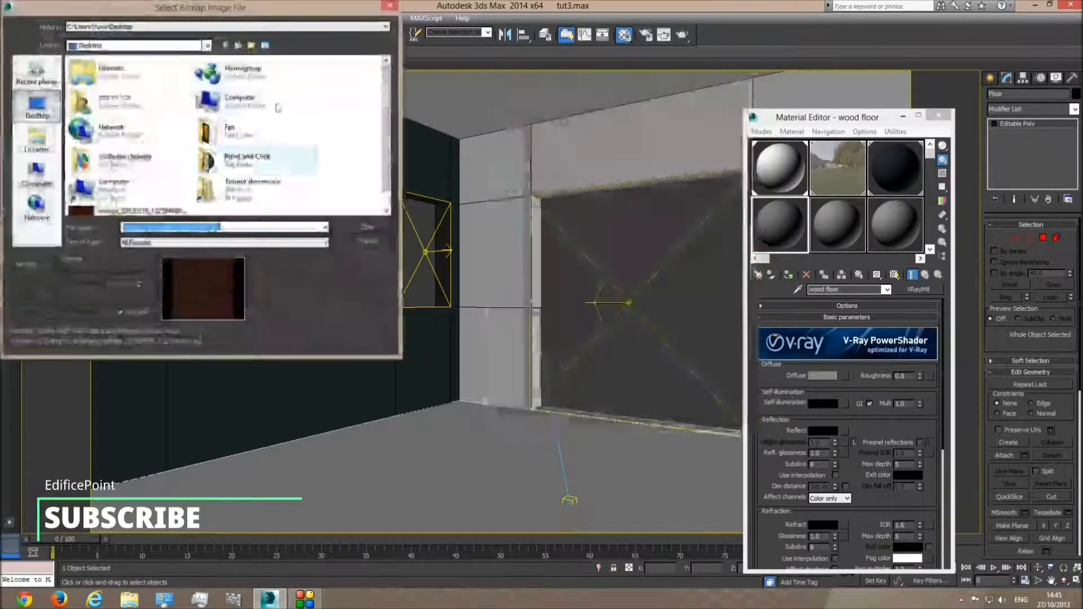
click(115, 211)
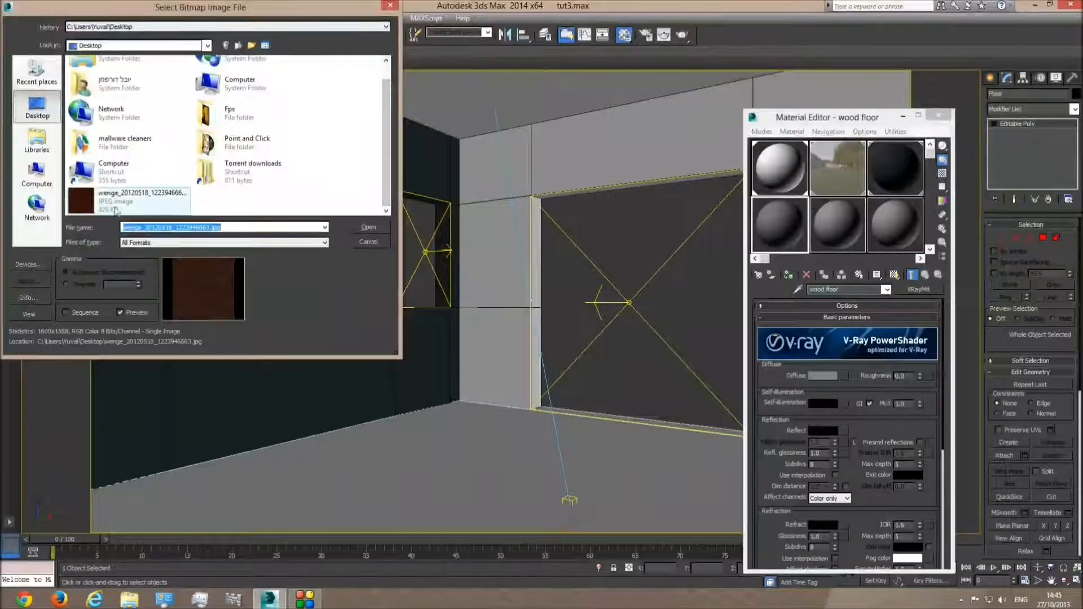
right_click(92, 196)
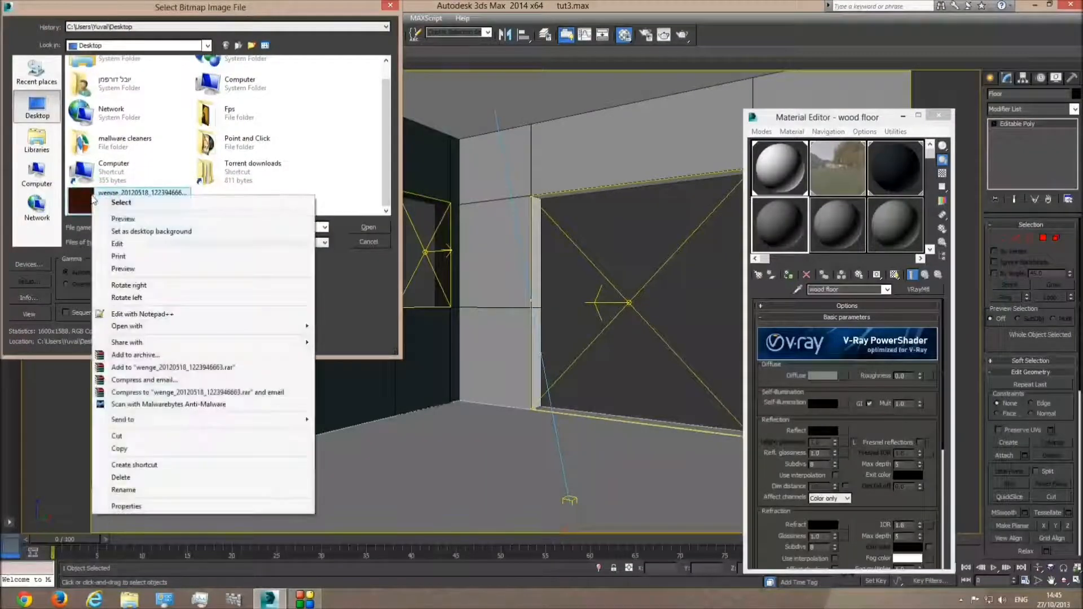
click(114, 220)
drag(738, 8, 542, 54)
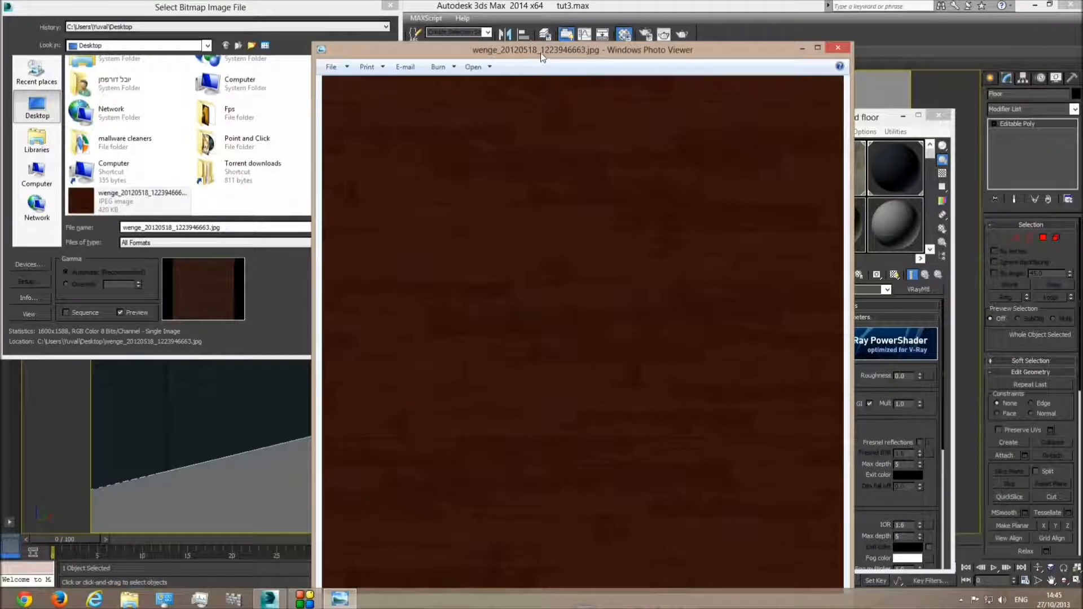
click(838, 47)
click(131, 198)
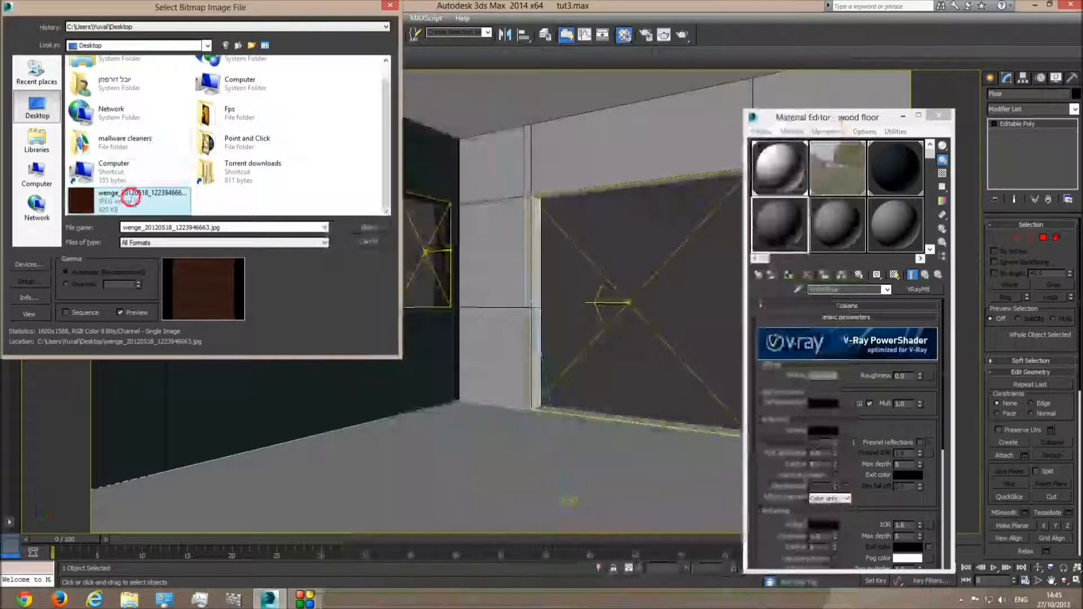
double_click(131, 198)
Step: Inspect the wood floor sample in an enlarged preview and change its sample shape to a box
double_click(780, 224)
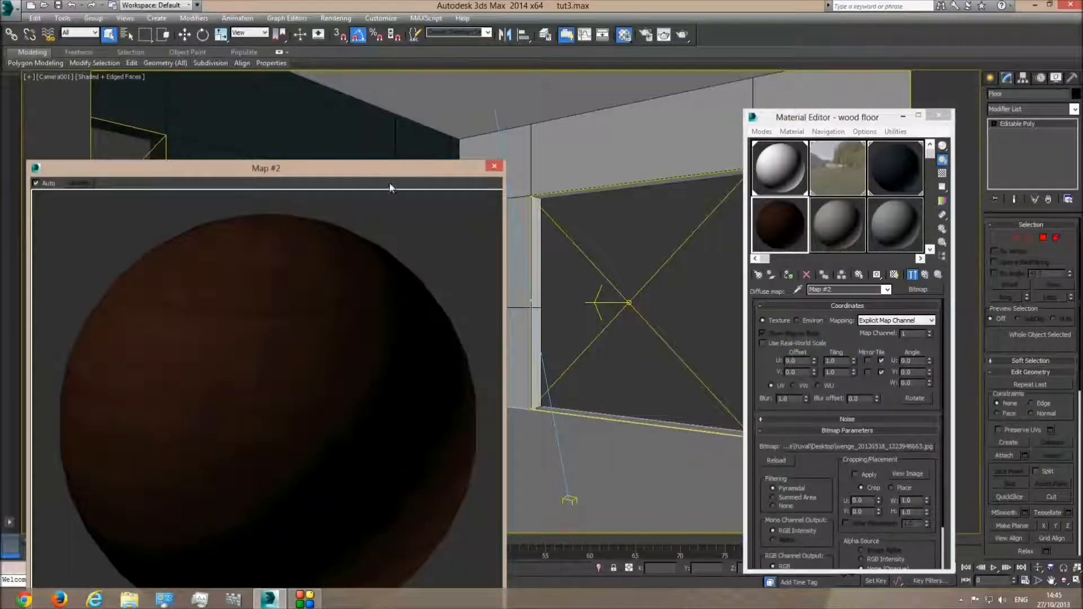
drag(377, 167, 400, 78)
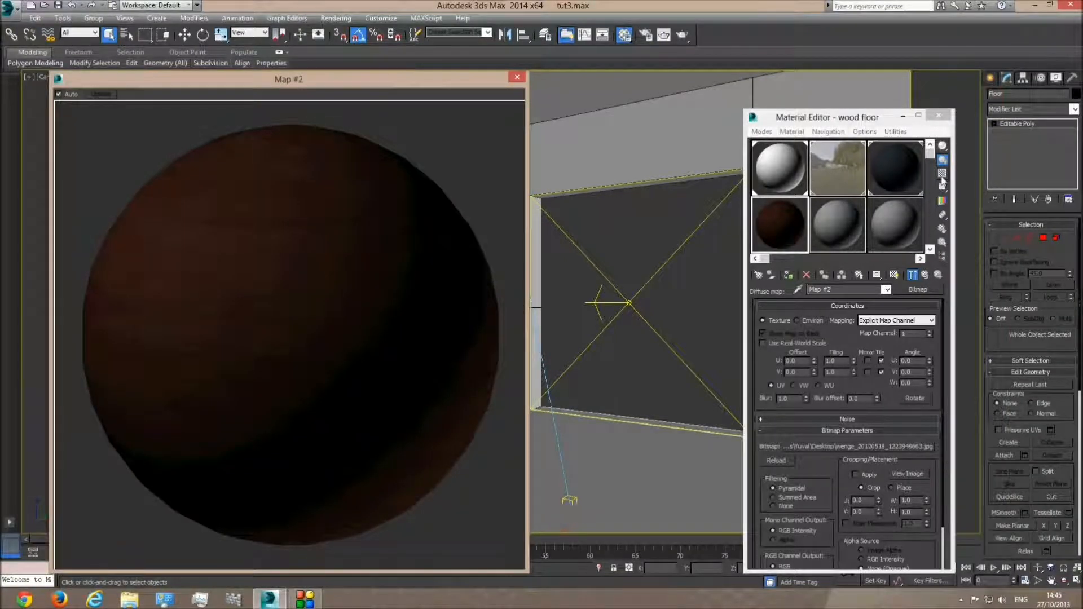
drag(943, 148, 983, 148)
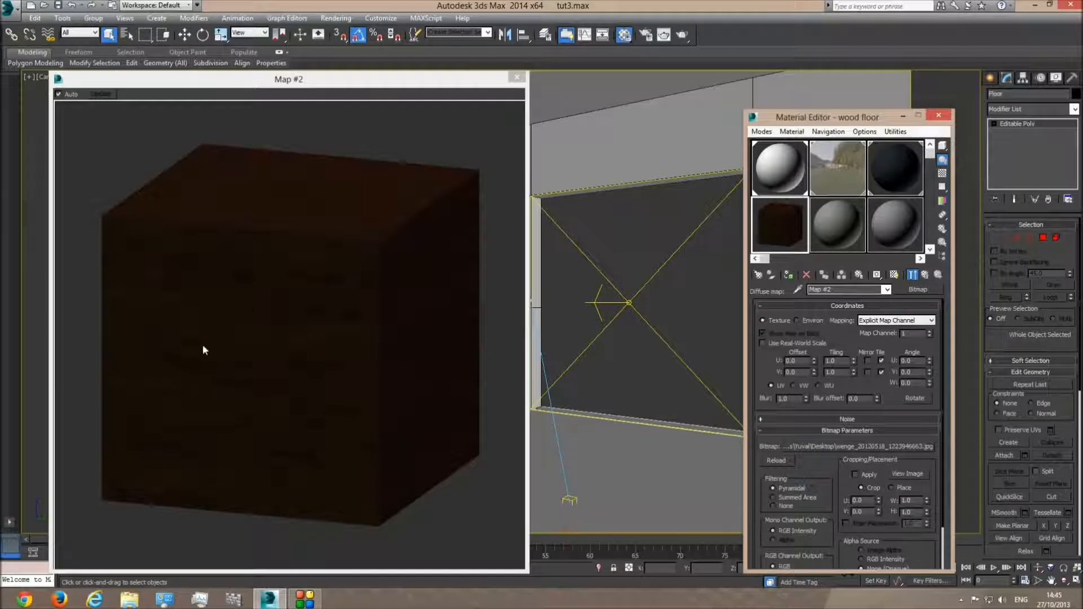
click(517, 77)
click(608, 474)
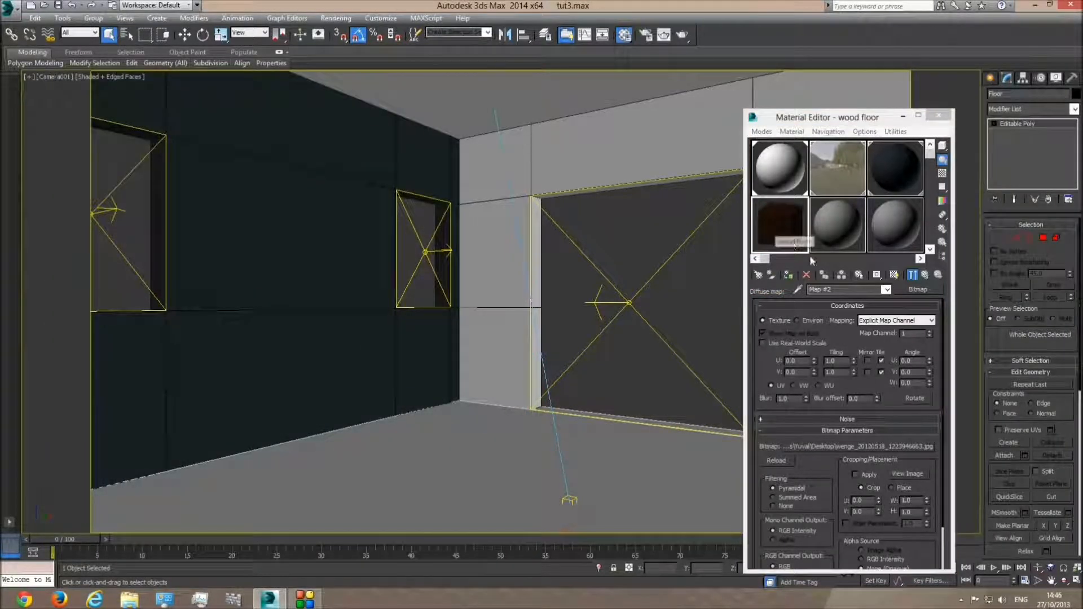
Step: Return from the bitmap to the parent wood floor material and assign it to the selected floor
click(886, 291)
click(867, 307)
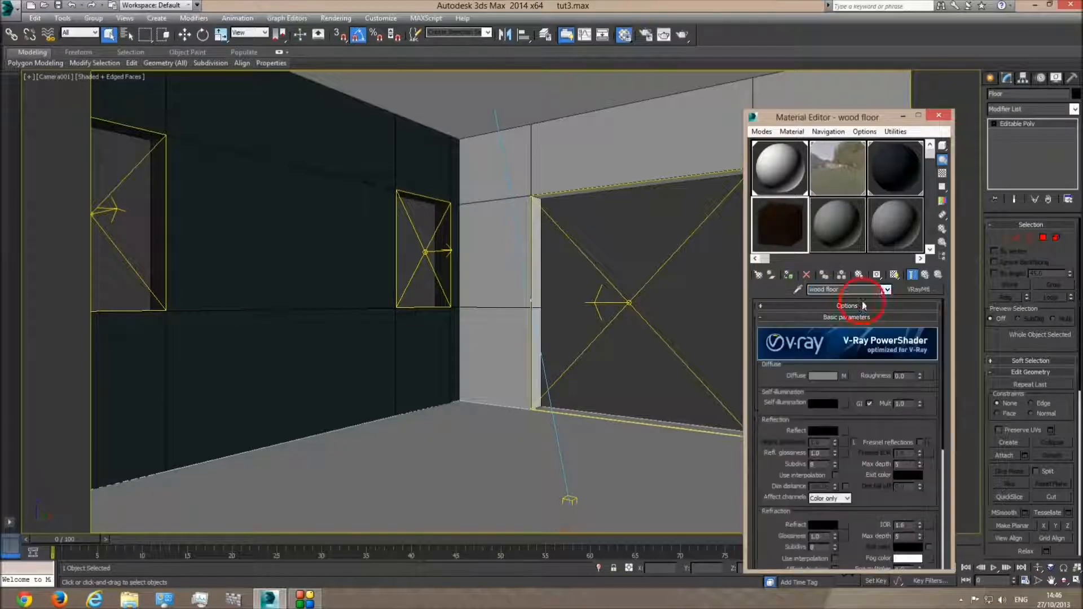
click(789, 276)
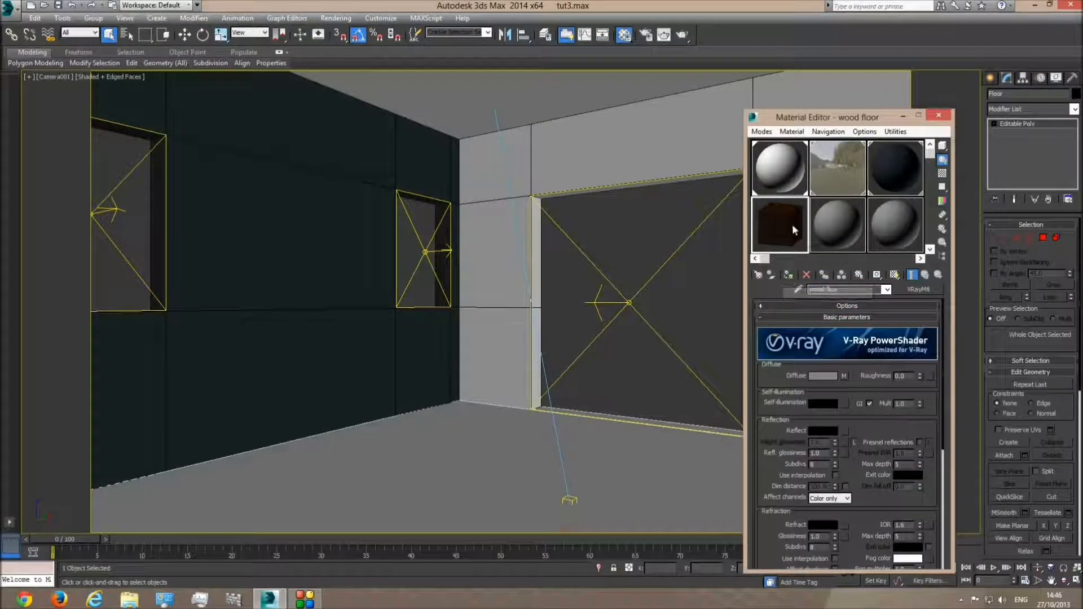
click(789, 276)
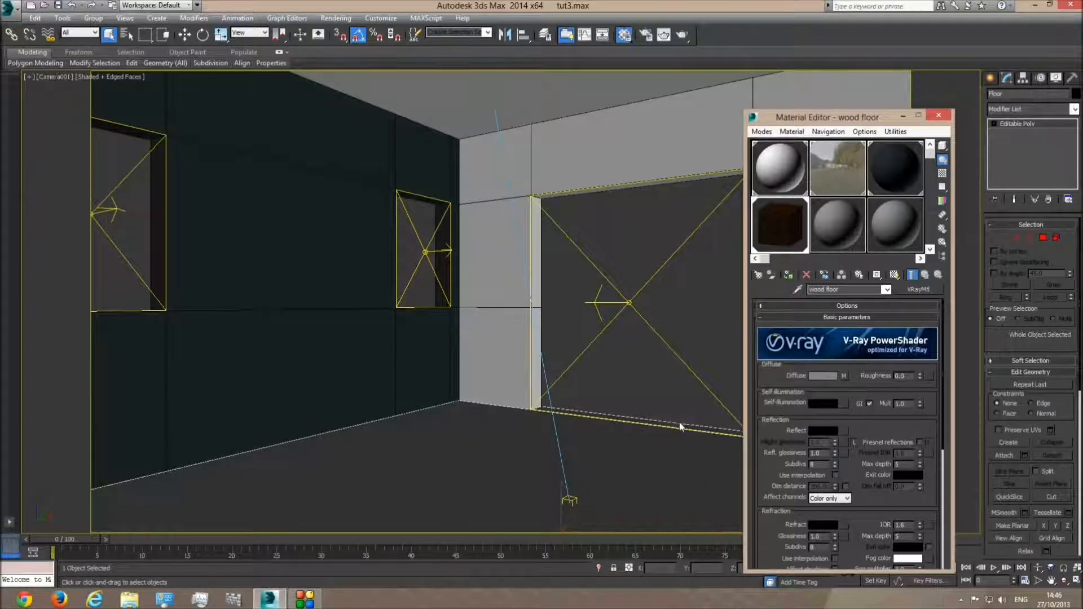
Step: Switch to the perspective view and show the wood floor's diffuse bitmap shaded in the viewport
key(p)
click(1064, 581)
middle_drag(522, 329, 445, 266)
scroll(469, 280, down, 5)
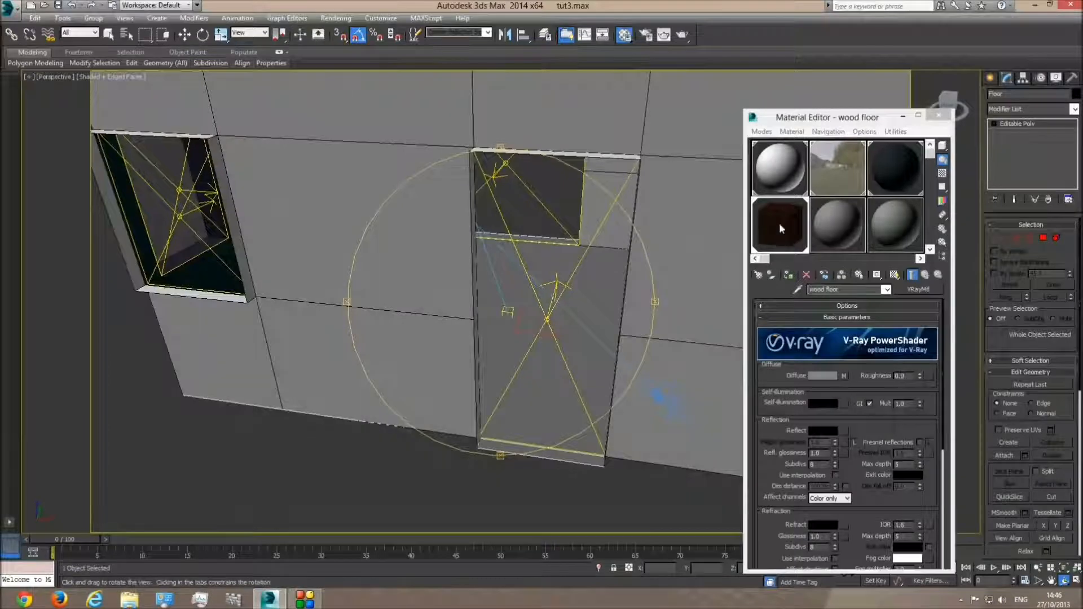
click(845, 377)
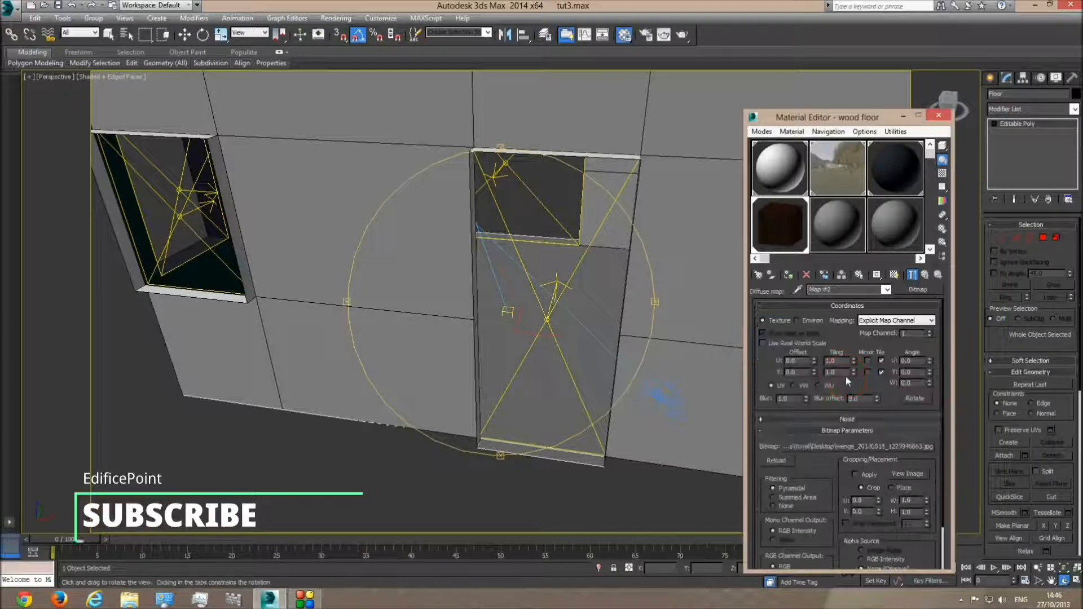
click(895, 275)
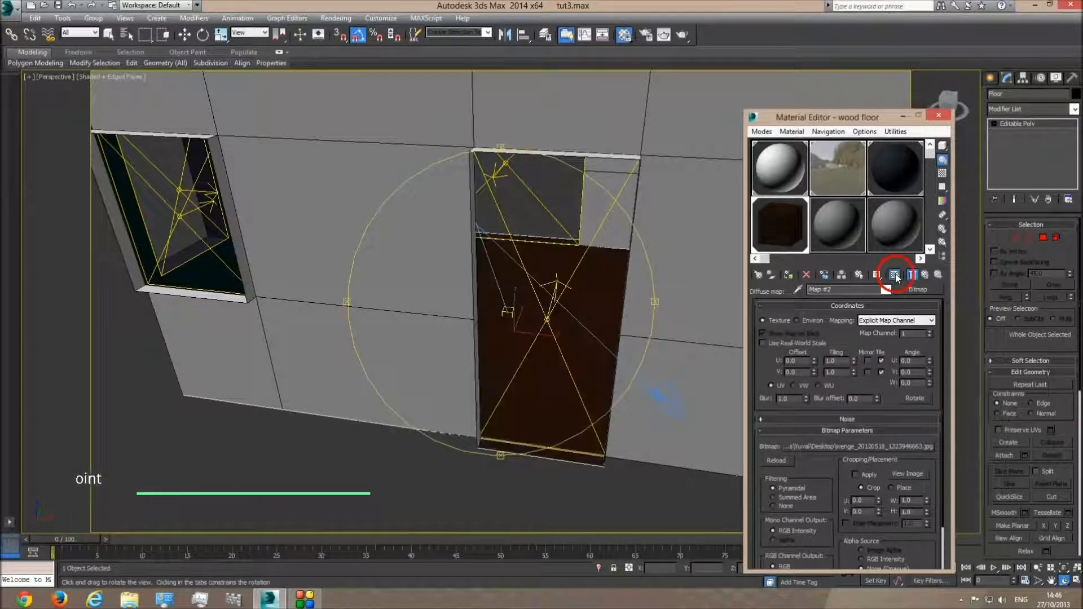
click(887, 289)
click(866, 301)
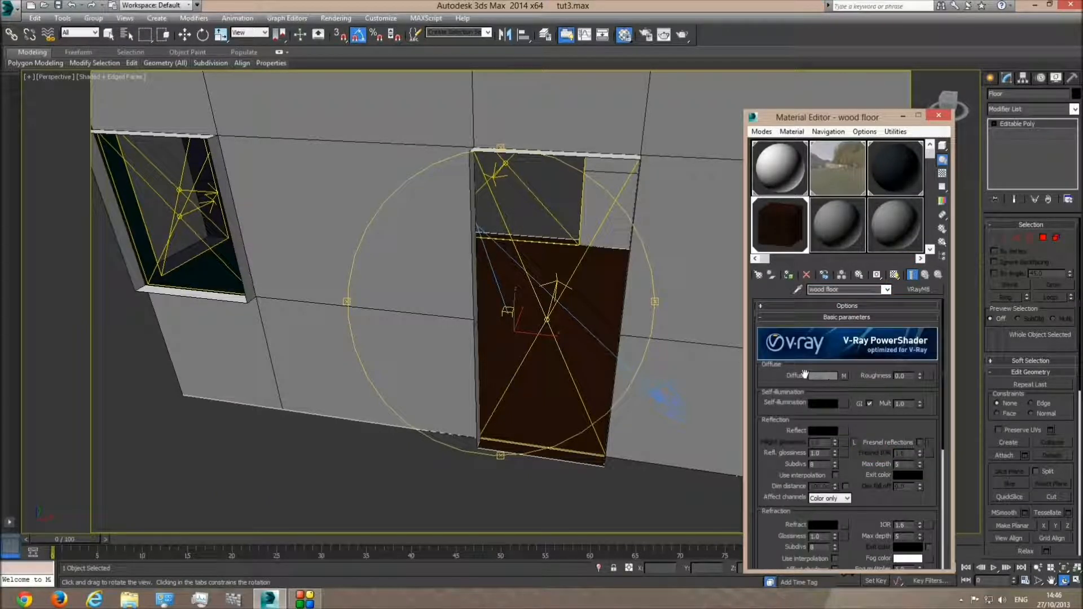
click(845, 376)
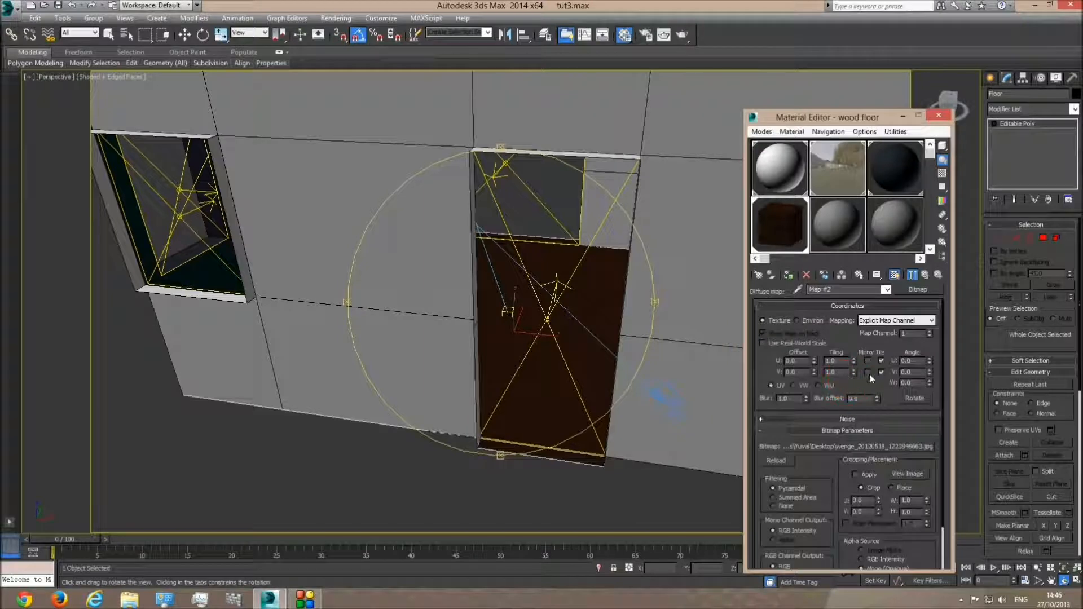
click(895, 275)
Step: Isolate the selected floor so that its whole surface can be viewed from above in perspective
right_click(566, 321)
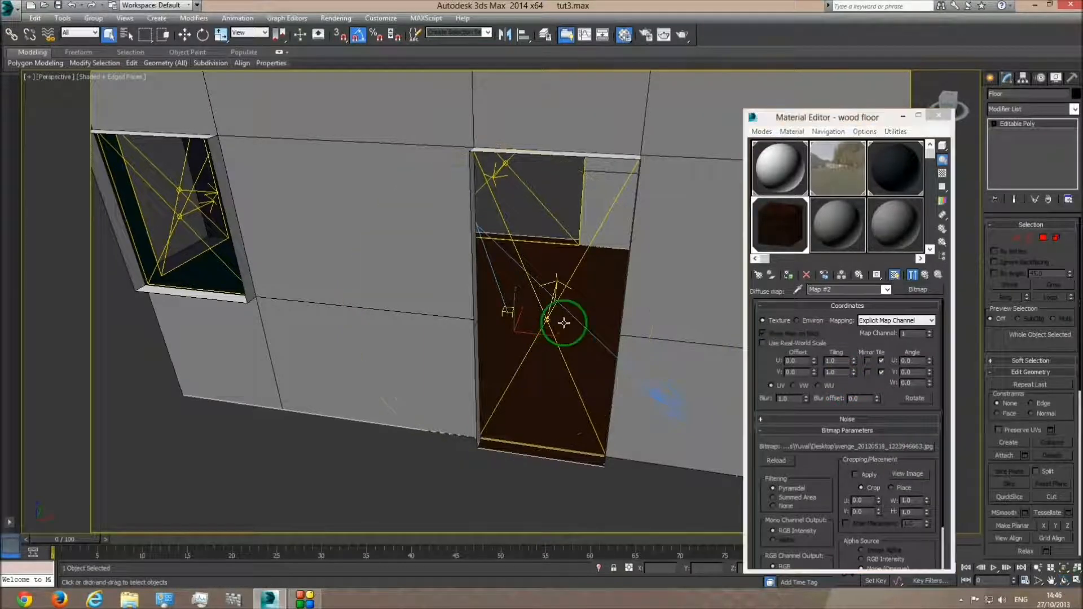
click(589, 223)
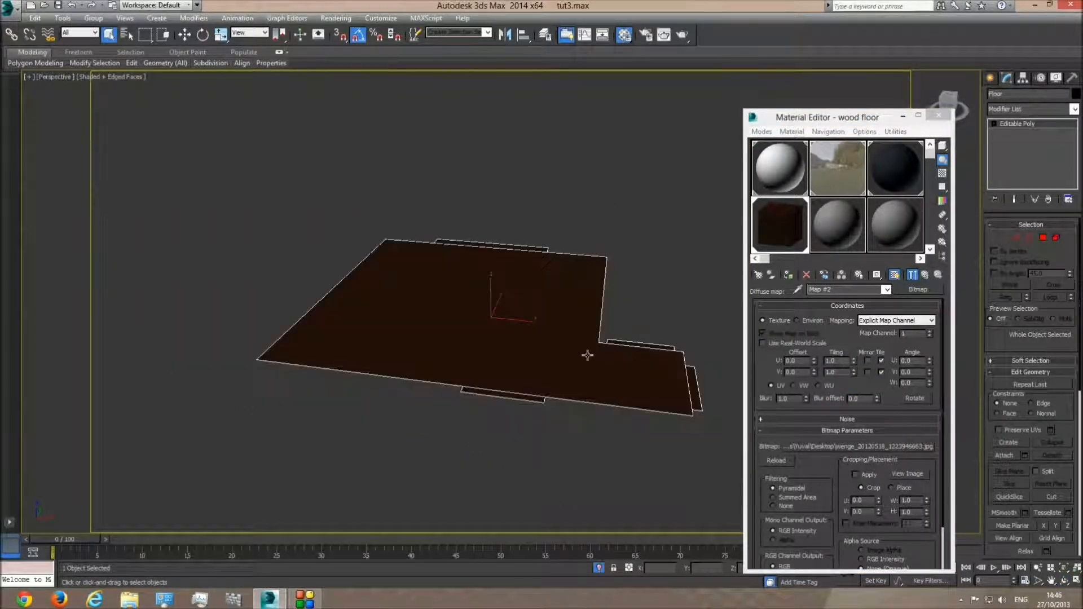
scroll(540, 375, up, 3)
click(1066, 582)
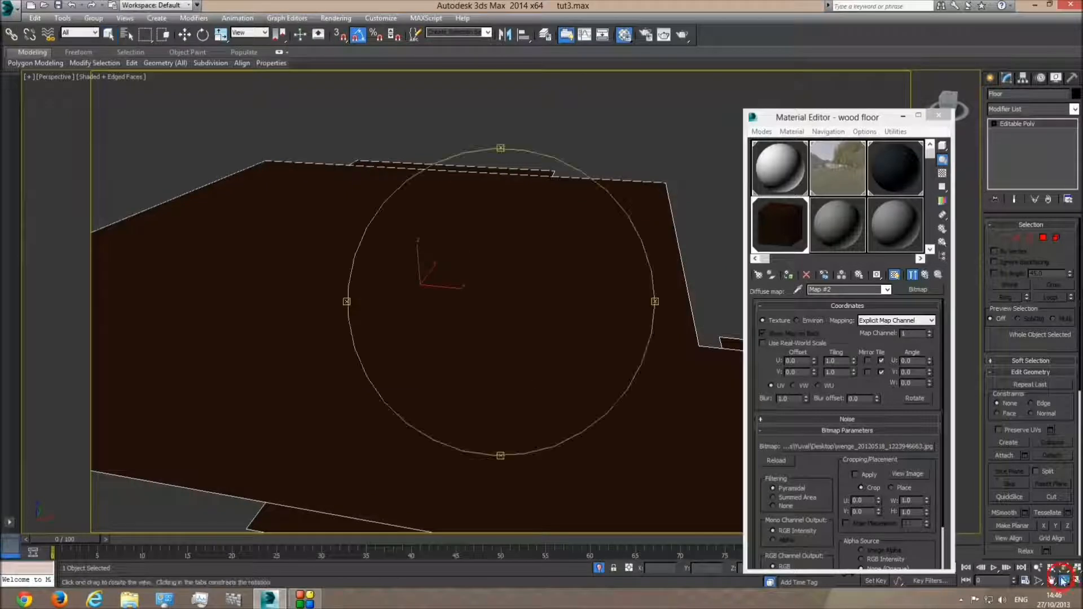
drag(628, 333, 535, 331)
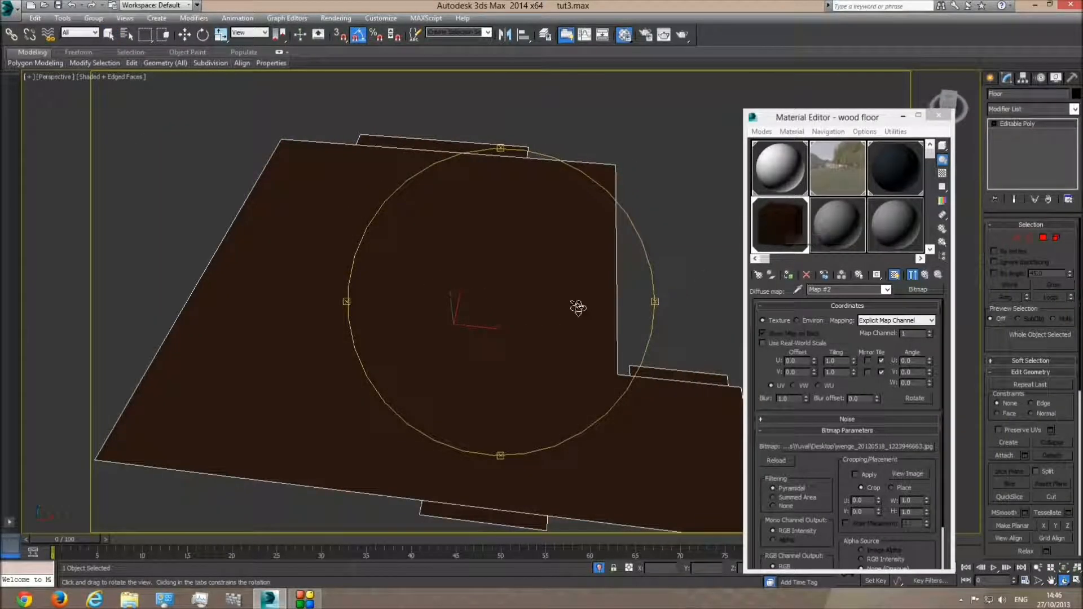
right_click(609, 302)
Step: Add a UVW Map modifier to the floor and check the wood texture on it
click(1074, 113)
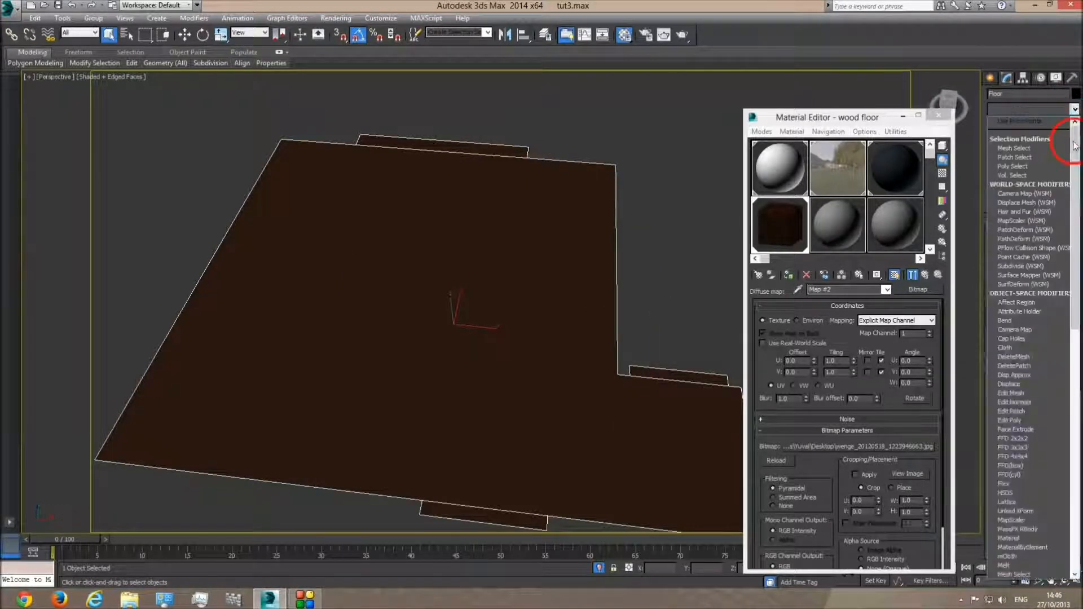
drag(1075, 151, 1074, 427)
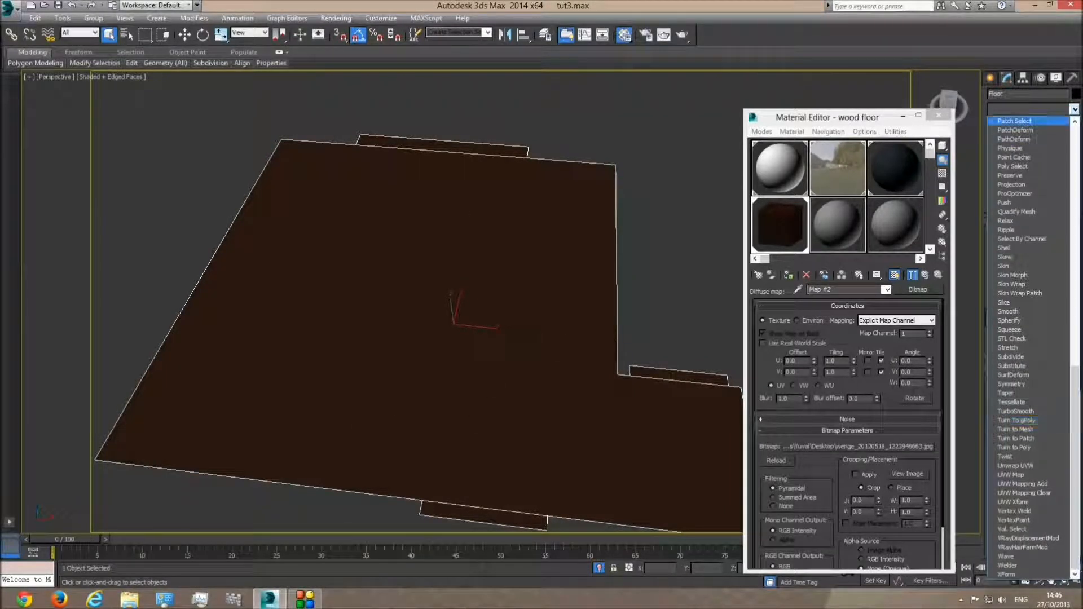
click(1019, 113)
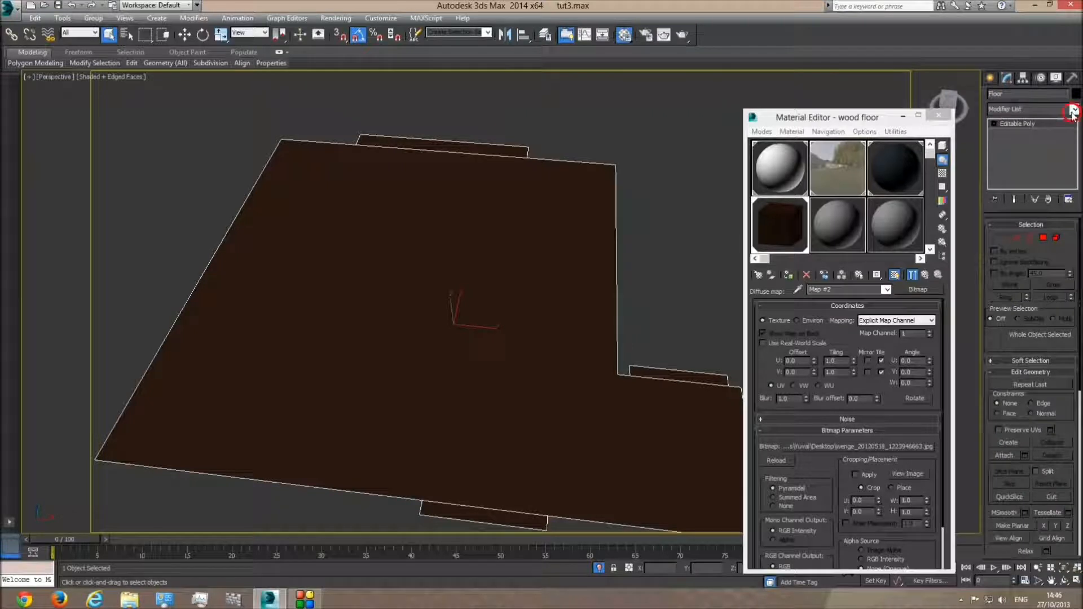
click(1073, 112)
scroll(1008, 479, down, 15)
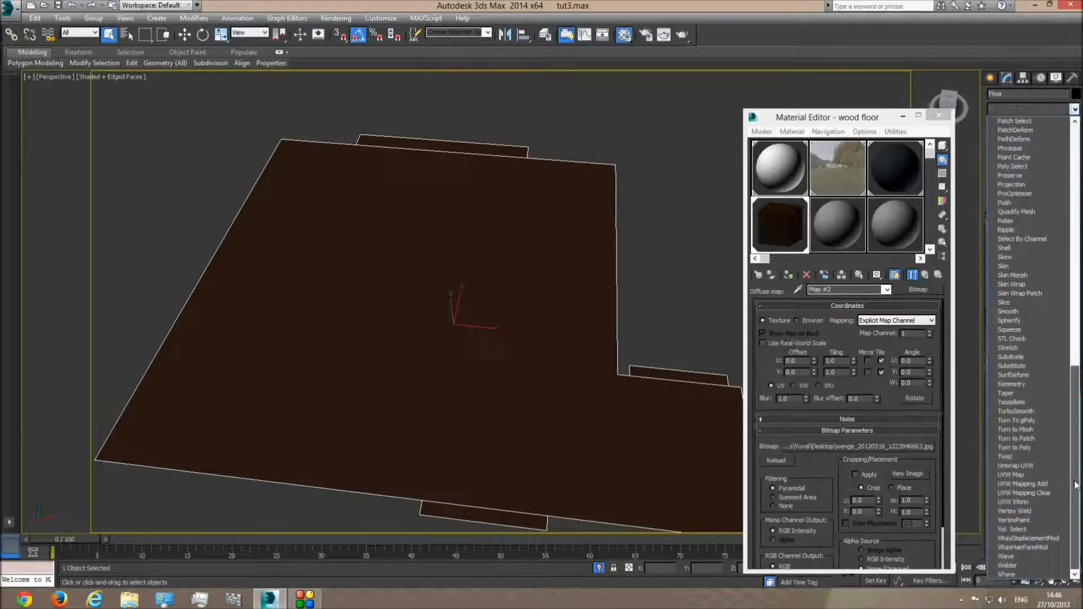
click(1010, 476)
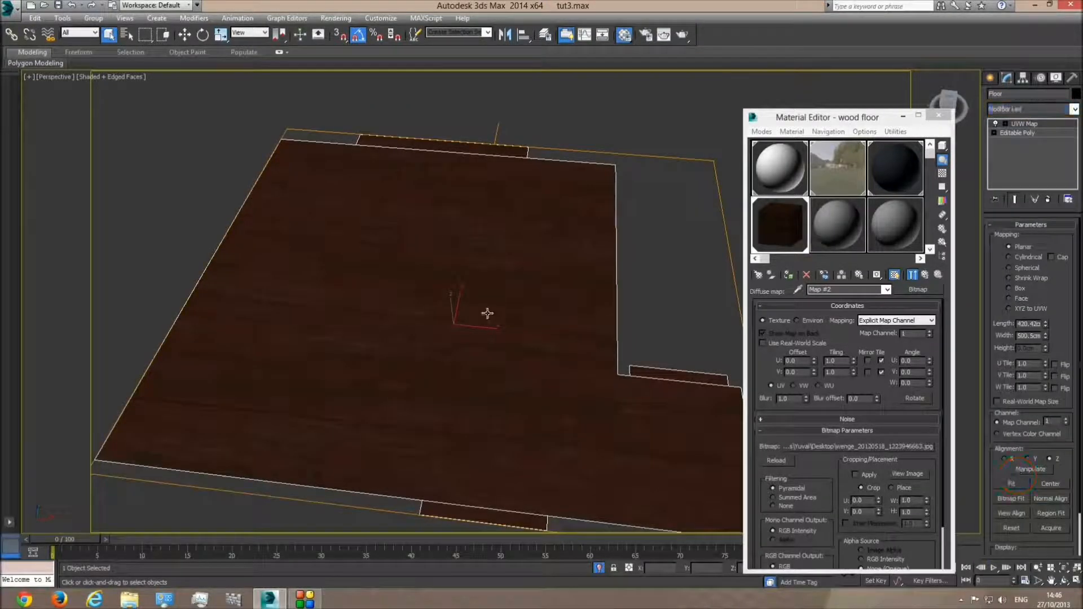
scroll(442, 330, up, 5)
scroll(460, 318, down, 4)
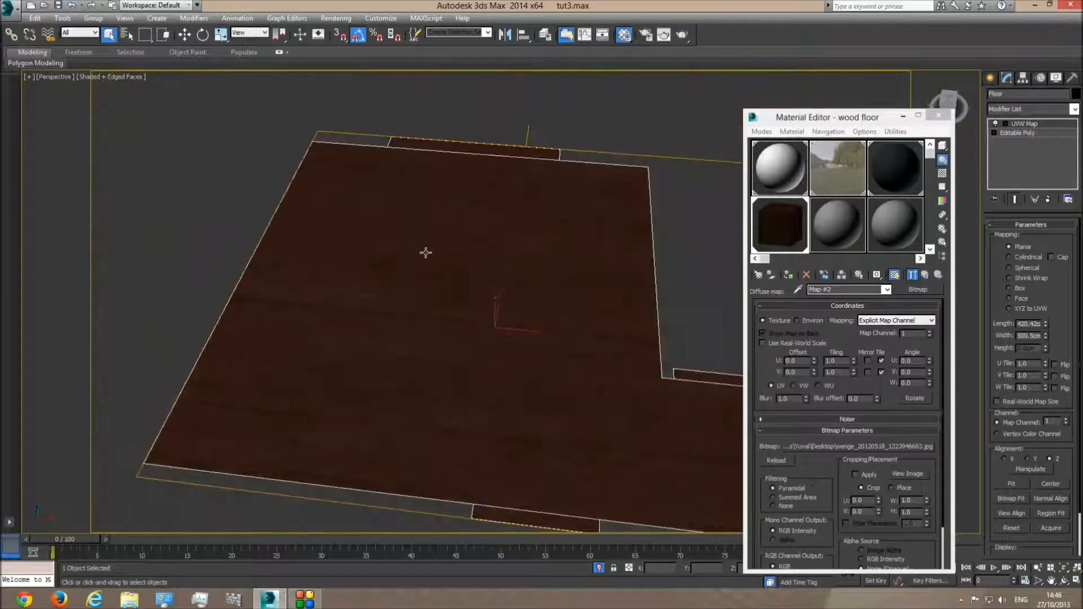
Step: In the top view, set the floor's planar UVW mapping length and width to 250 cm, and return to the camera view
scroll(508, 308, down, 3)
key(t)
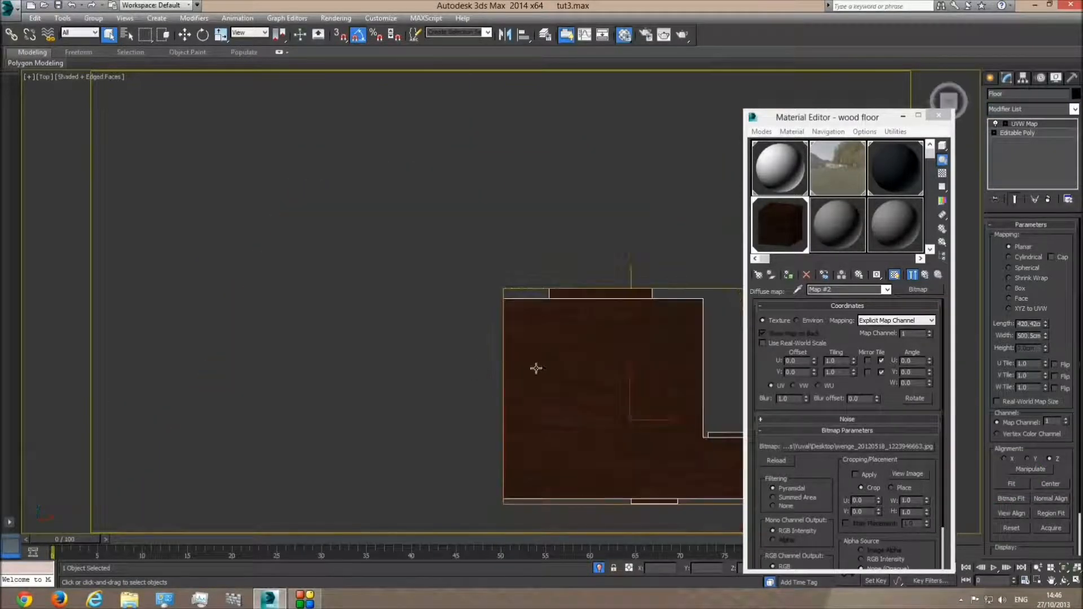
middle_drag(561, 372, 464, 319)
scroll(465, 319, up, 5)
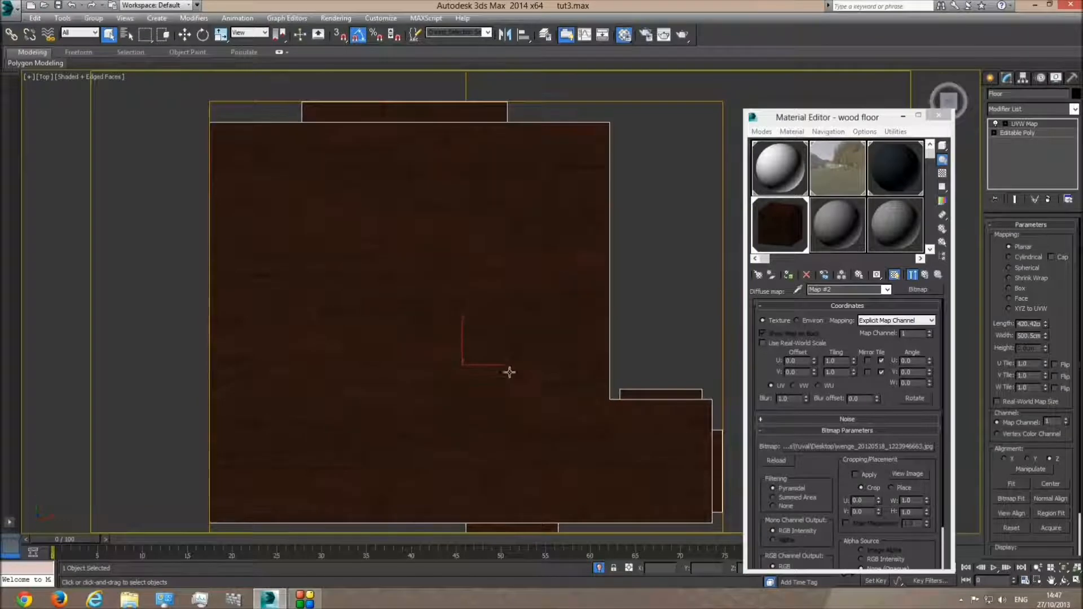
middle_drag(491, 272, 508, 298)
scroll(458, 288, up, 4)
scroll(570, 261, down, 4)
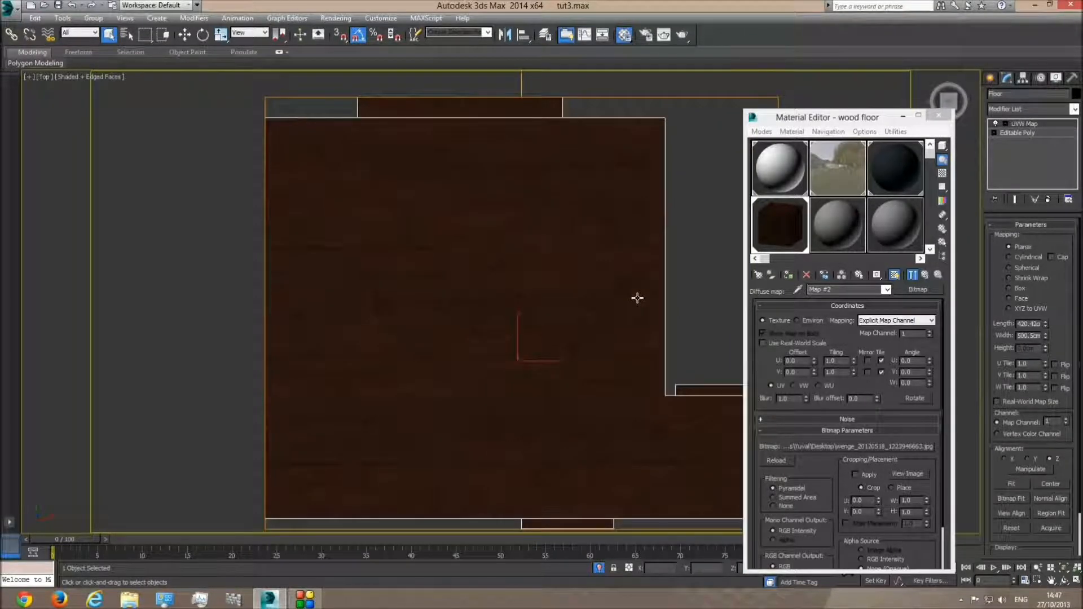
double_click(1032, 324)
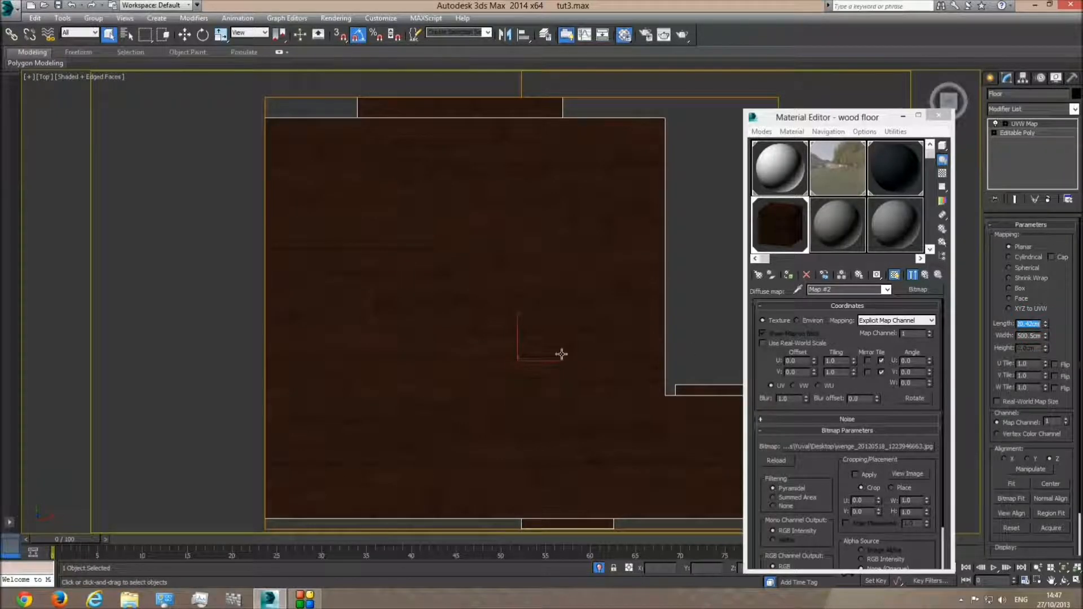
text(250)
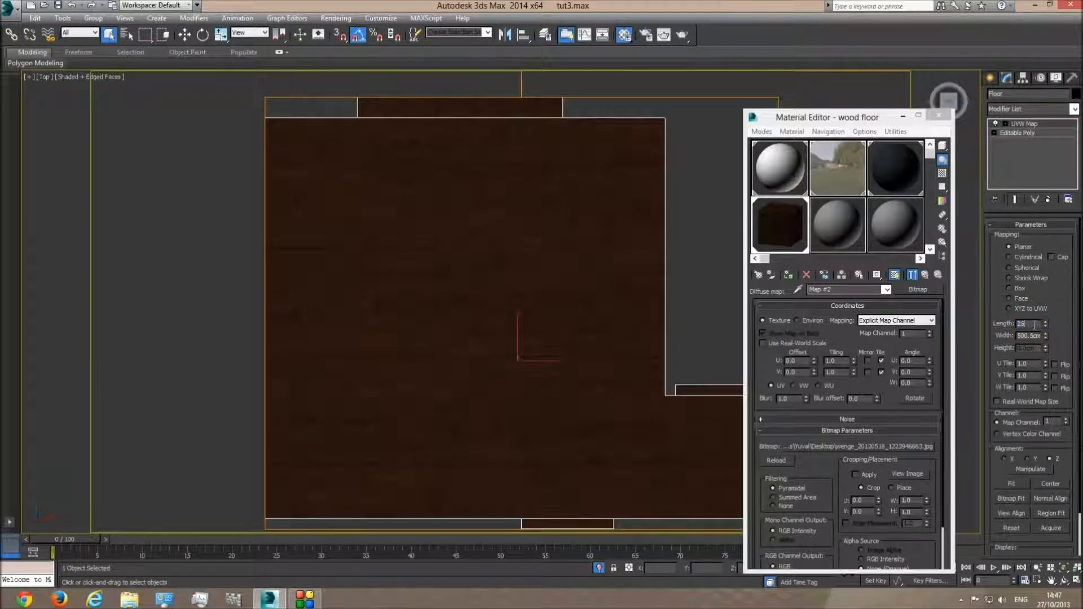
key(Tab)
text(250.0cm)
key(Return)
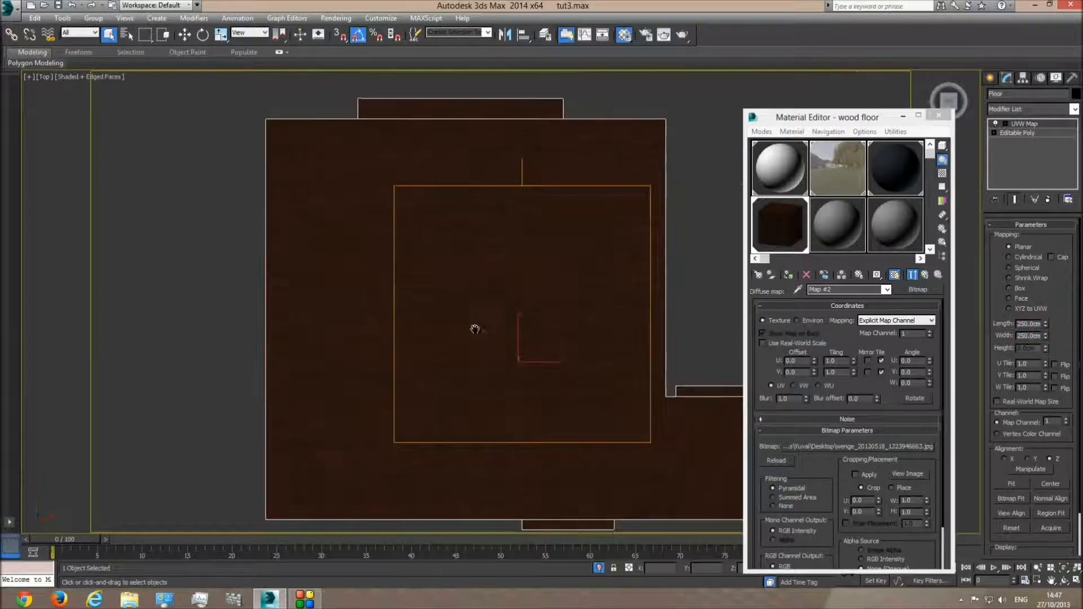
key(c)
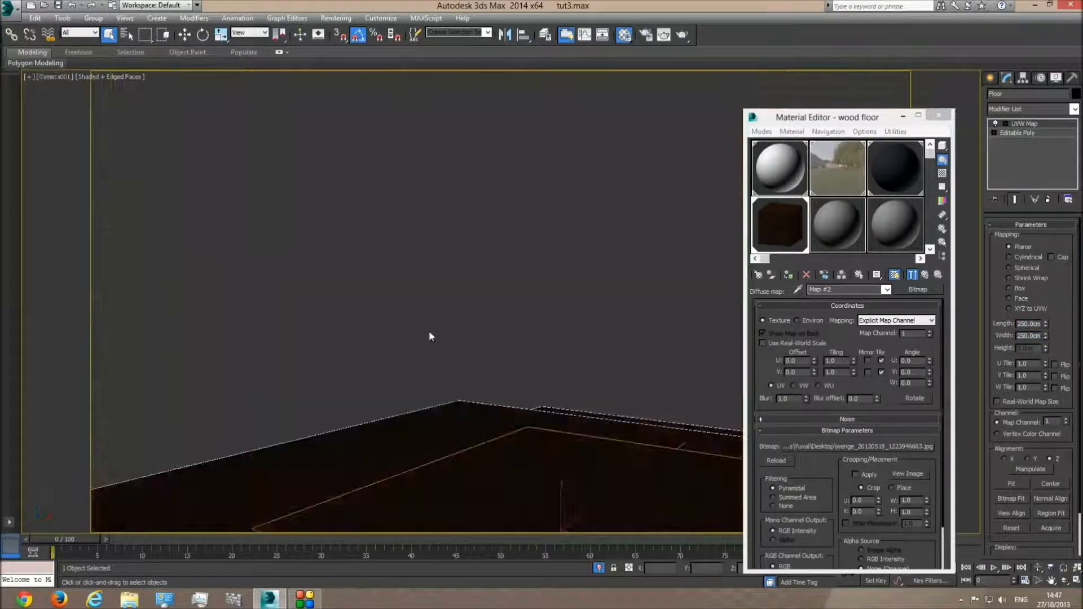
Step: Inspect the floor's wood texture and mapping up close from the top view, and return to the camera view
key(t)
scroll(547, 351, up, 8)
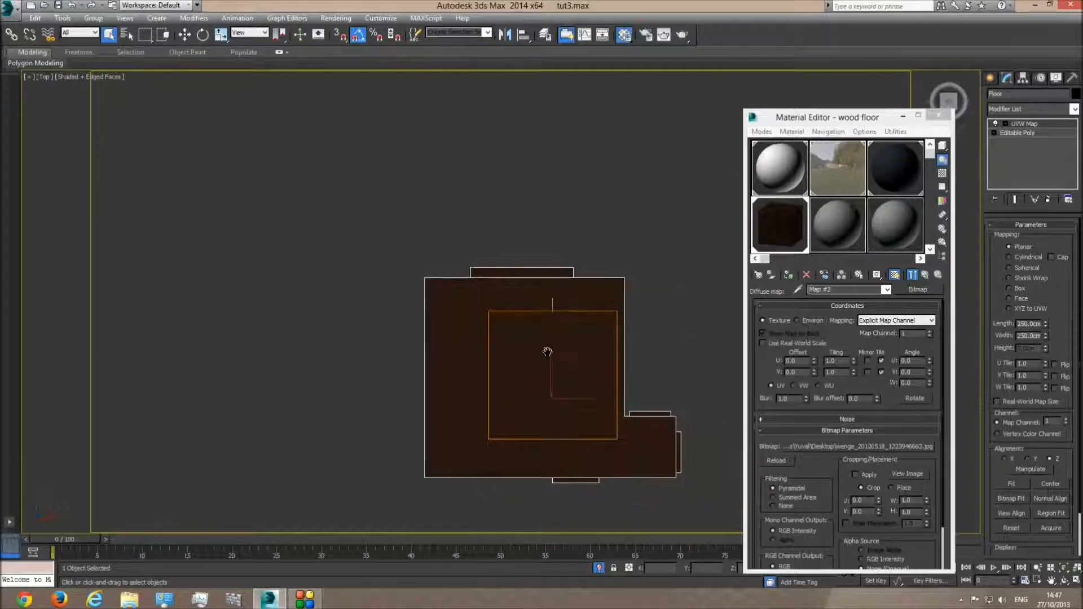
right_click(638, 295)
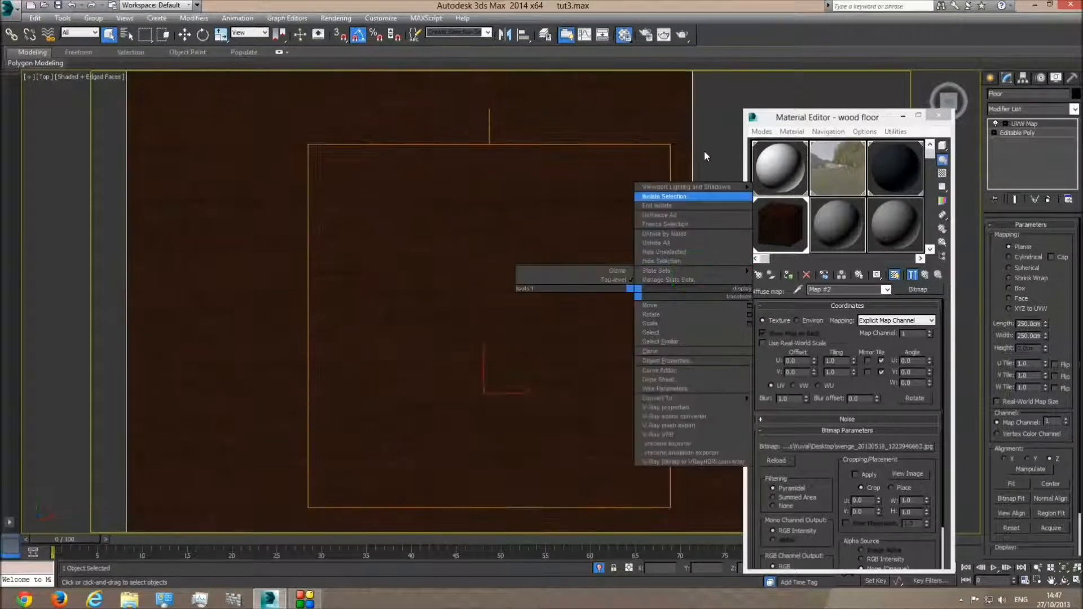
click(715, 134)
key(c)
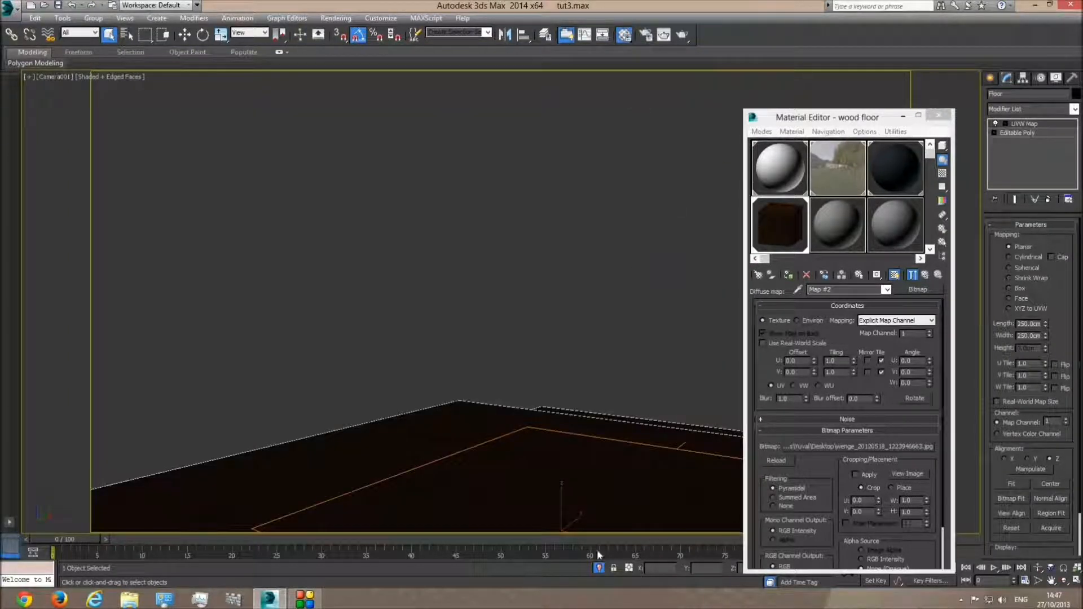
Step: End the floor's isolation, put the Material Editor away and run a short test render of the camera view
click(599, 568)
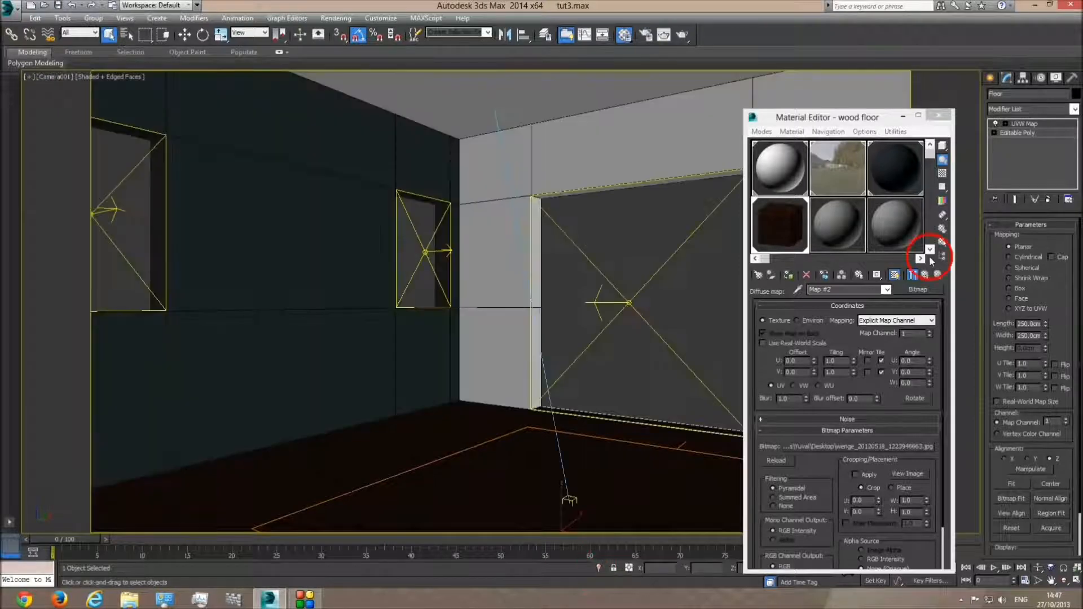
click(939, 114)
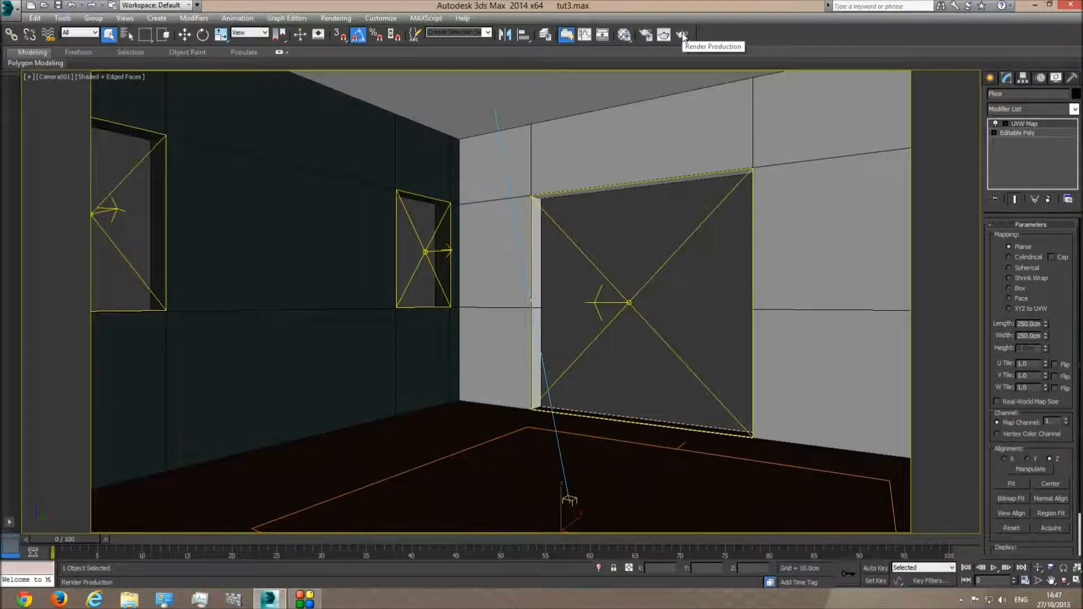
click(682, 35)
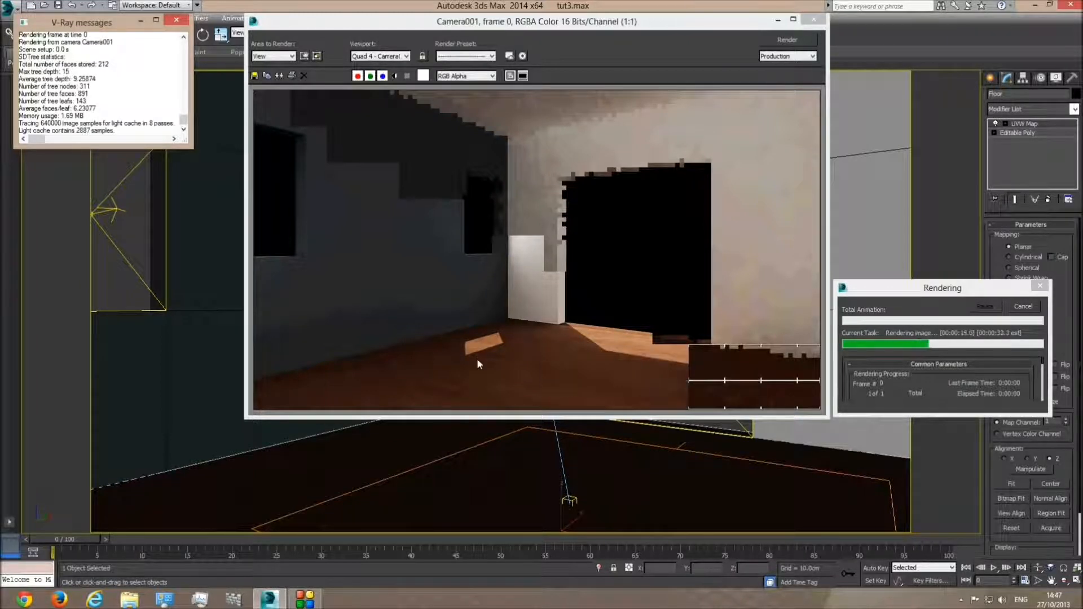
click(1034, 307)
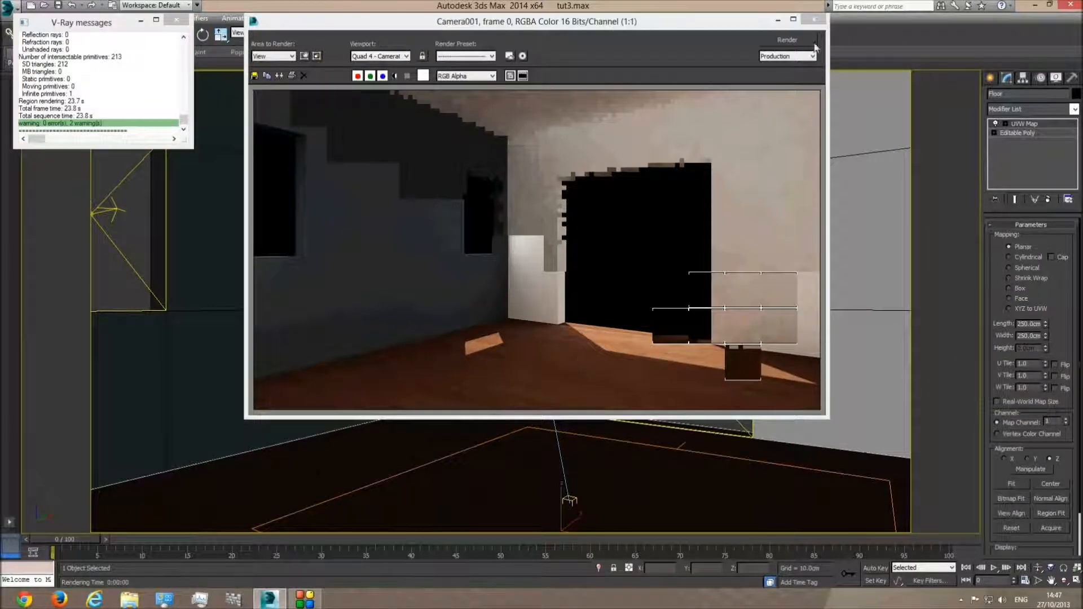
click(814, 21)
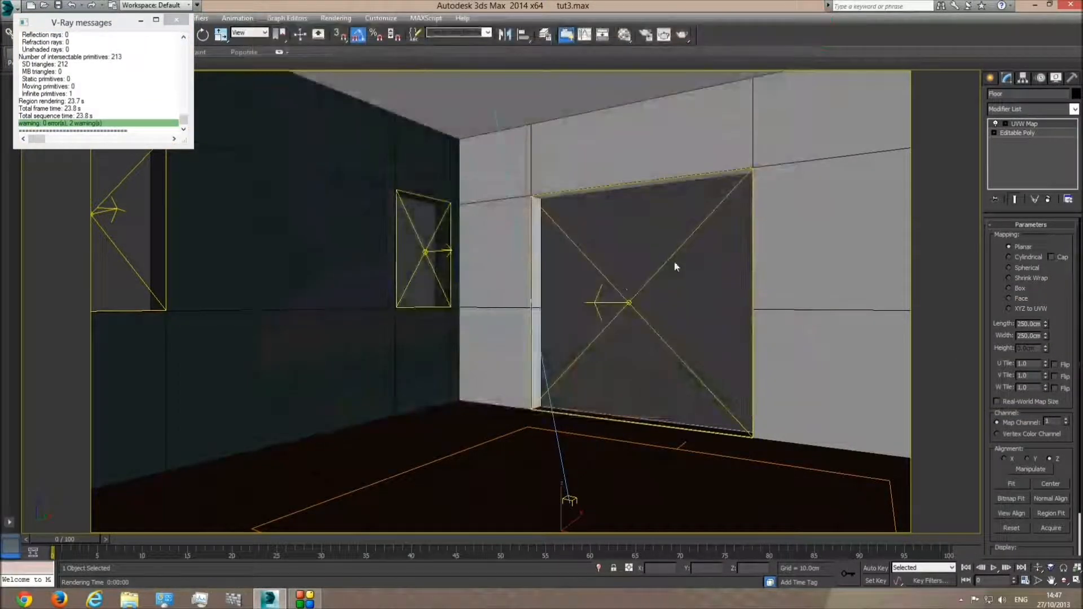
Step: Set the intensity multiplier of the plane lights in the large opening and the adjacent small window to 7
click(609, 280)
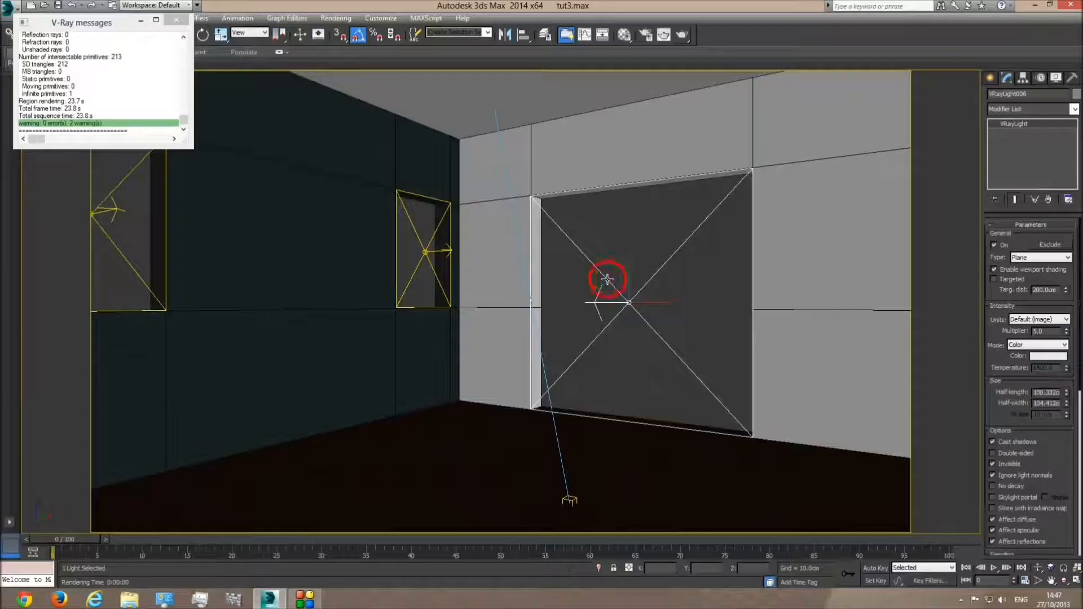
double_click(1051, 331)
click(435, 250)
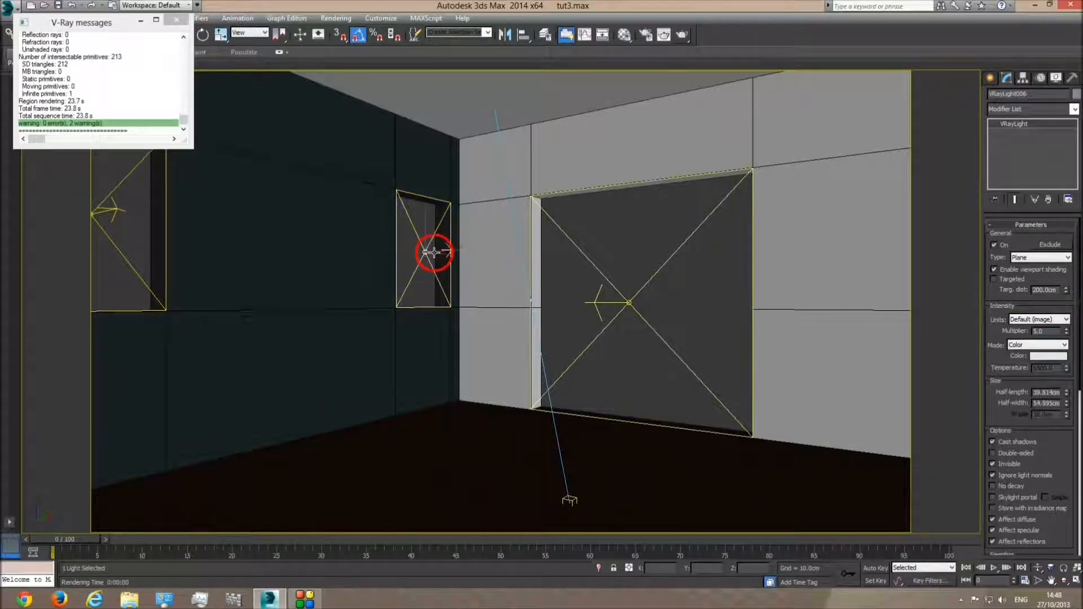
double_click(1049, 332)
text(7)
key(Return)
Step: Show the whole room from outside in perspective, dismiss the V-Ray messages and restrict object selection to lights
click(101, 205)
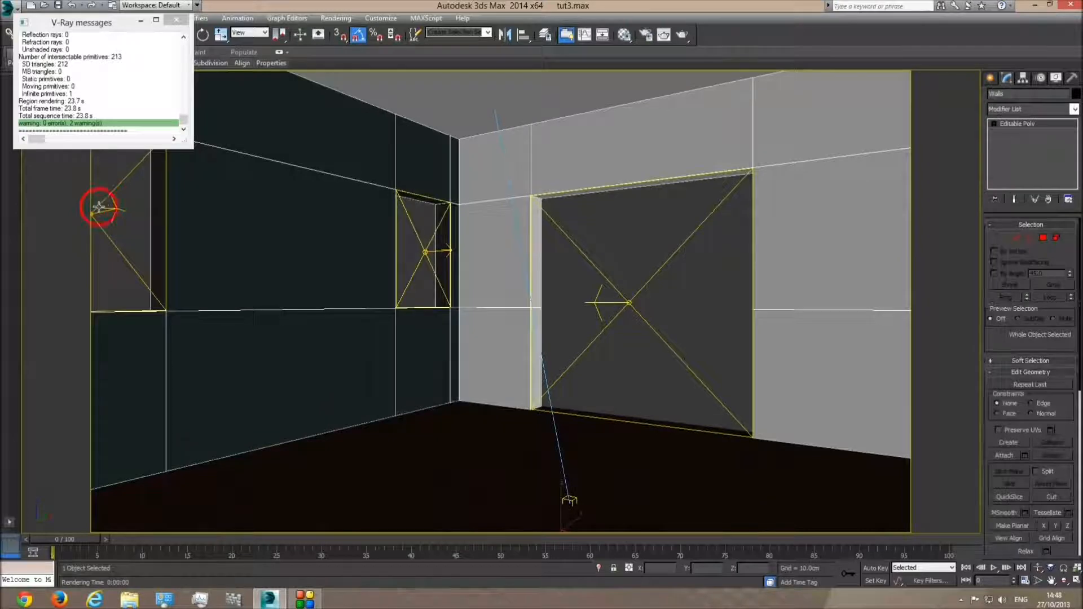
key(z)
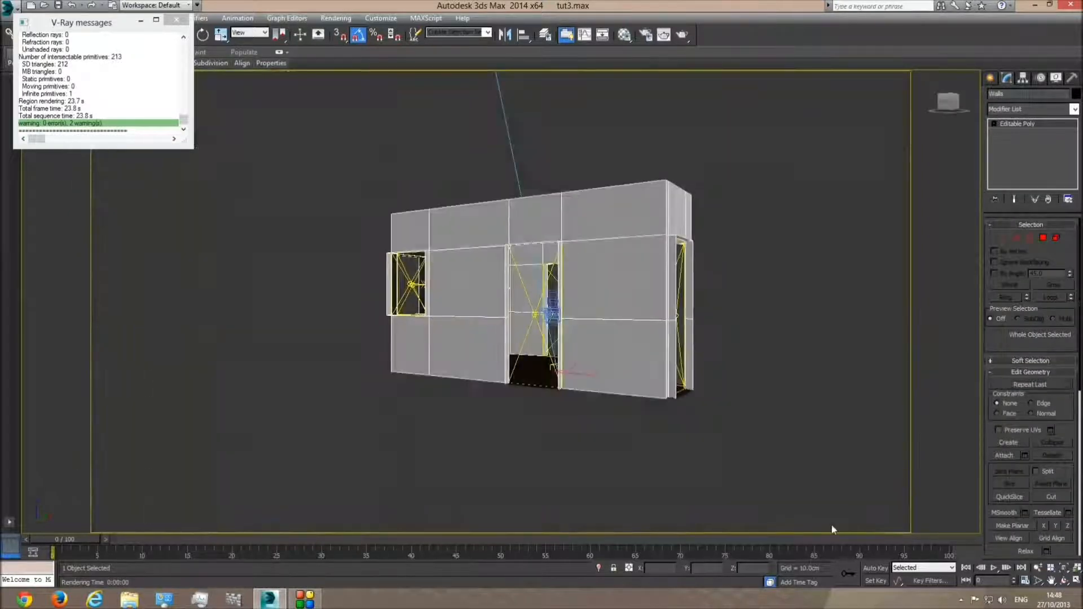
click(1065, 580)
drag(467, 303, 565, 342)
right_click(564, 343)
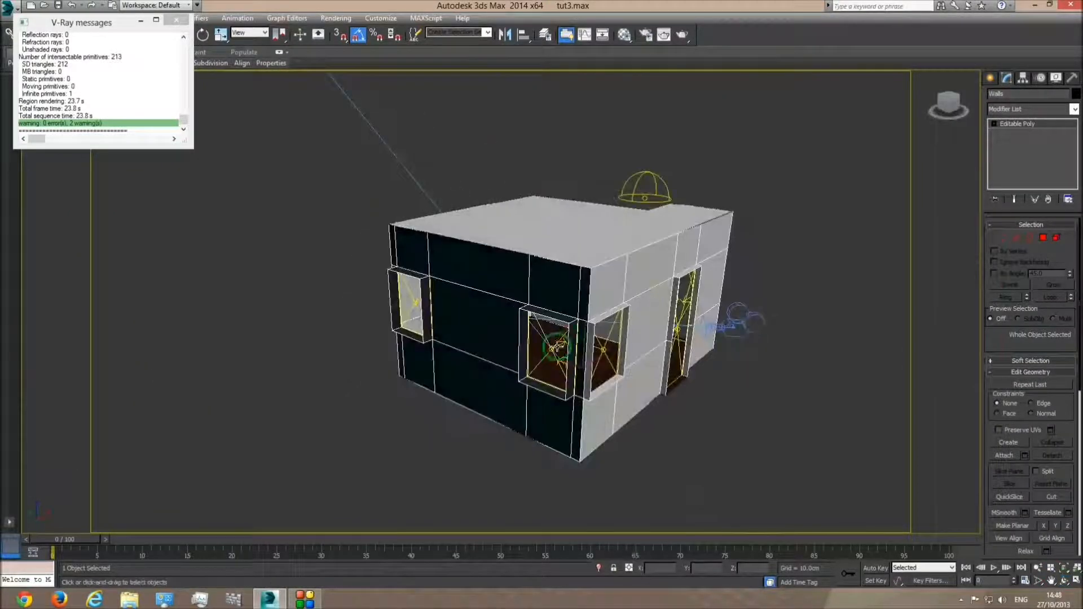
click(552, 347)
click(177, 20)
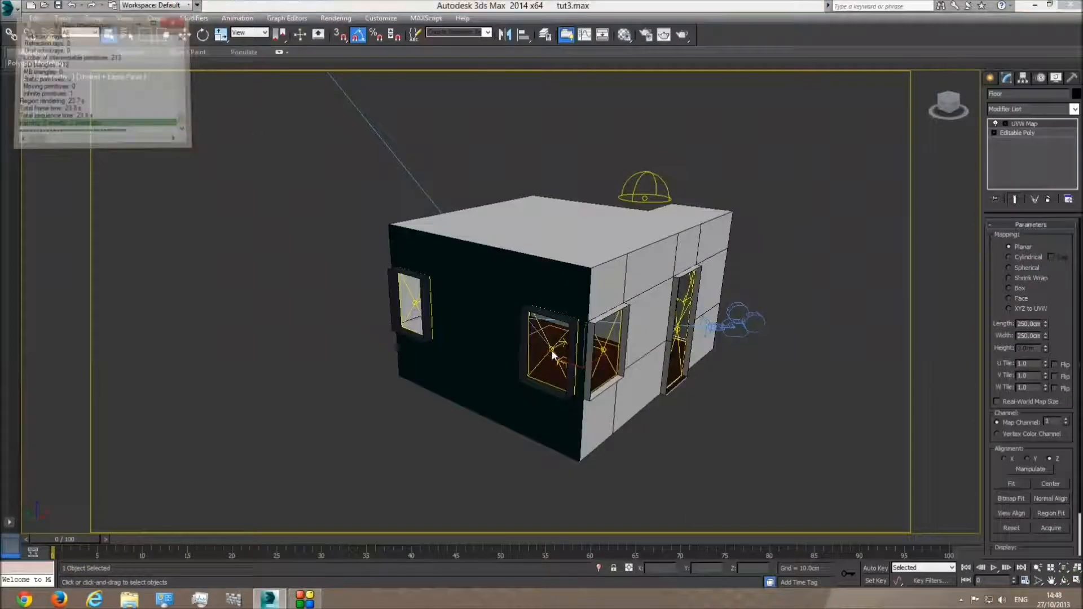
click(491, 283)
click(547, 213)
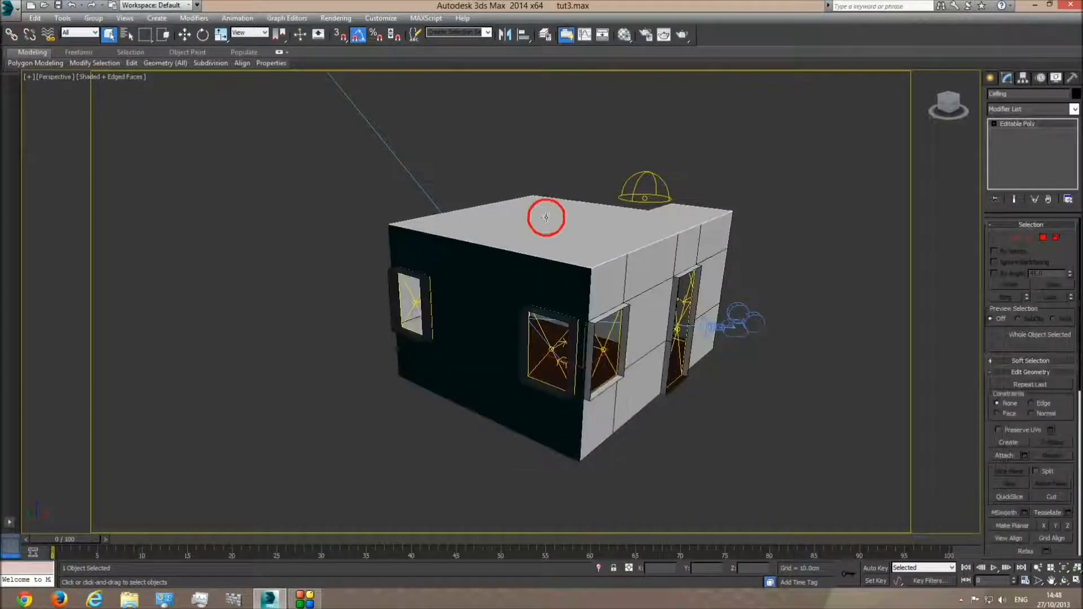
click(147, 96)
click(71, 32)
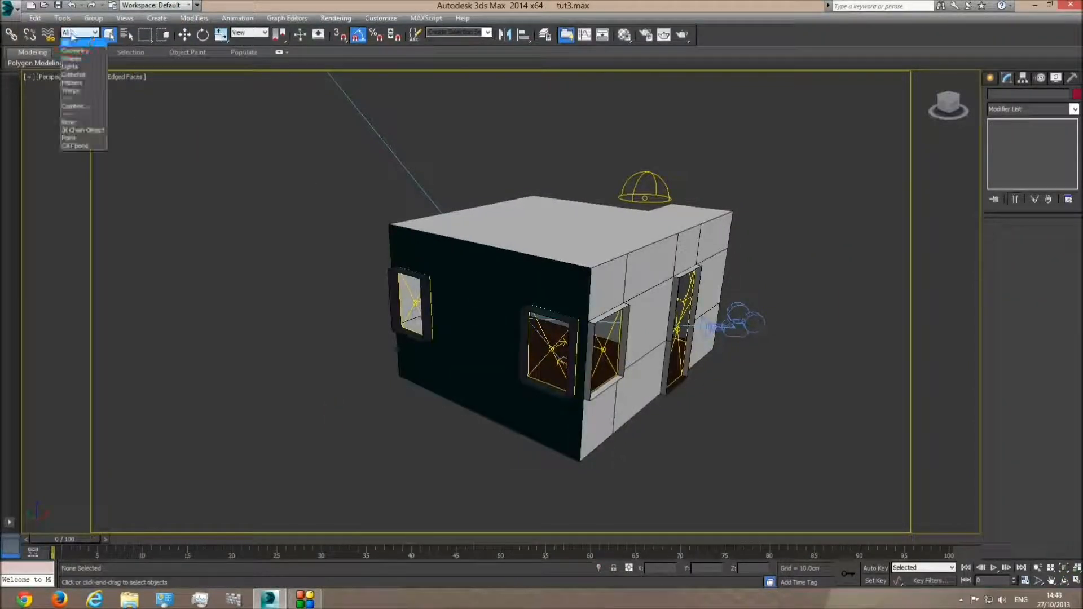
click(73, 67)
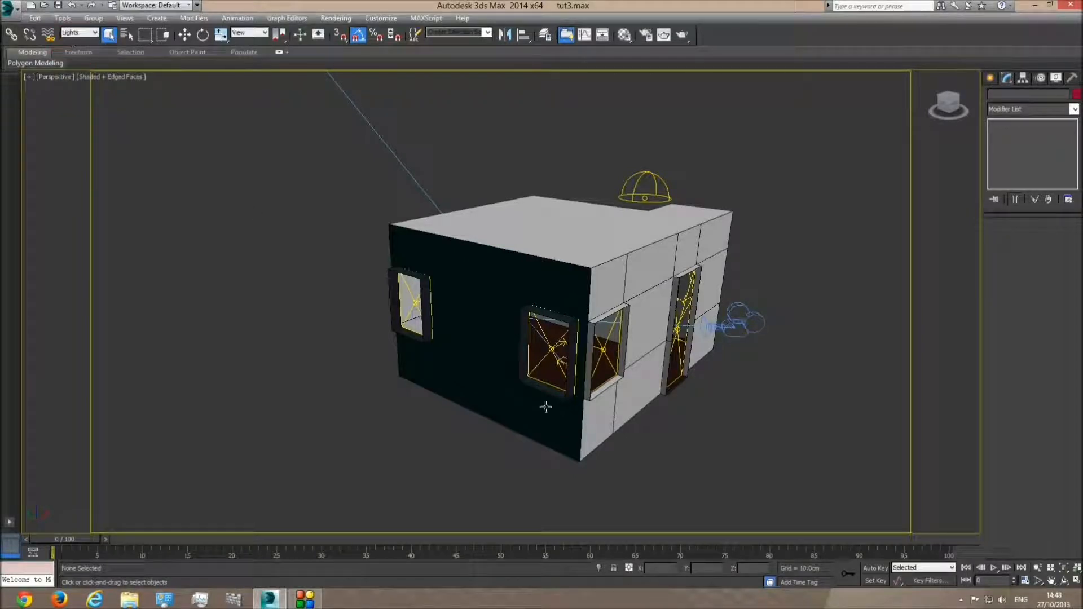
Step: Set the intensity multiplier of the plane lights in the two windows at the room's near corner to 7
click(562, 351)
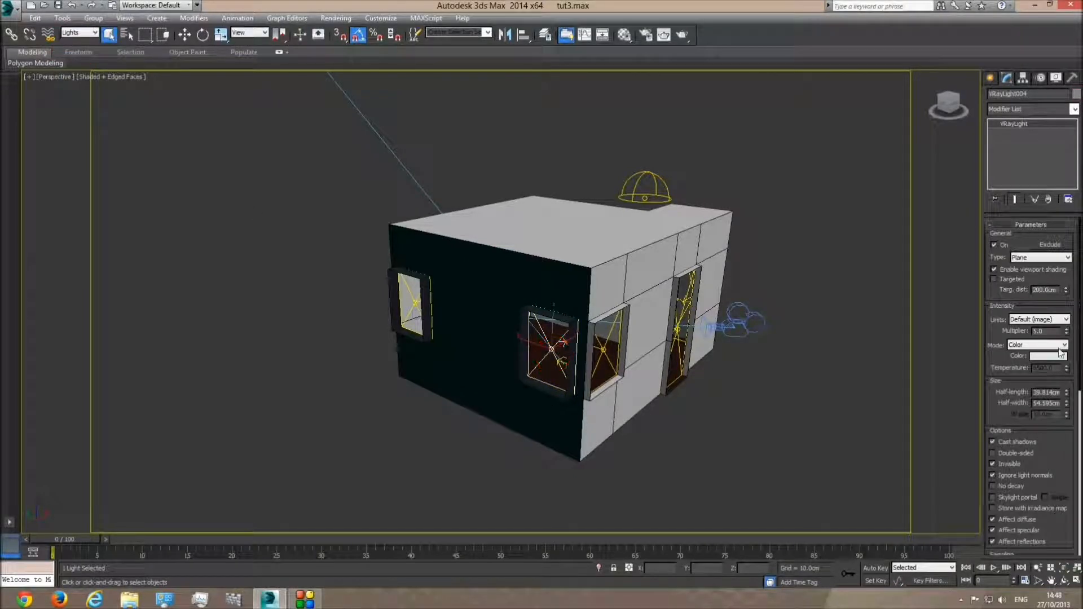
text(7)
key(Return)
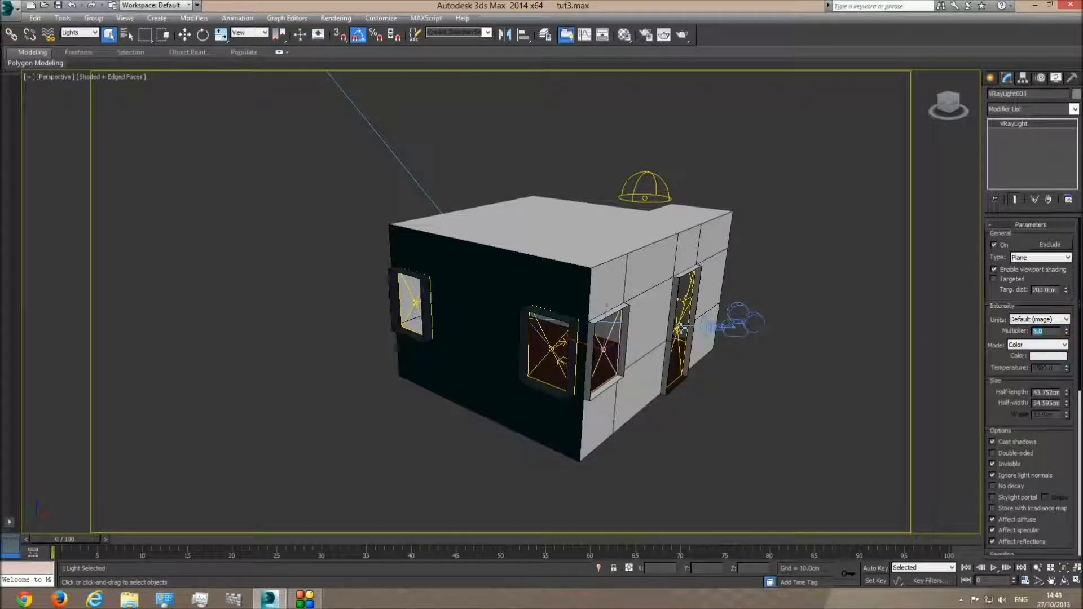
Step: Update the intensity multipliers of the three warm-coloured plane lights around the doorway, using wireframe display to reach the hidden ones
click(682, 326)
click(677, 359)
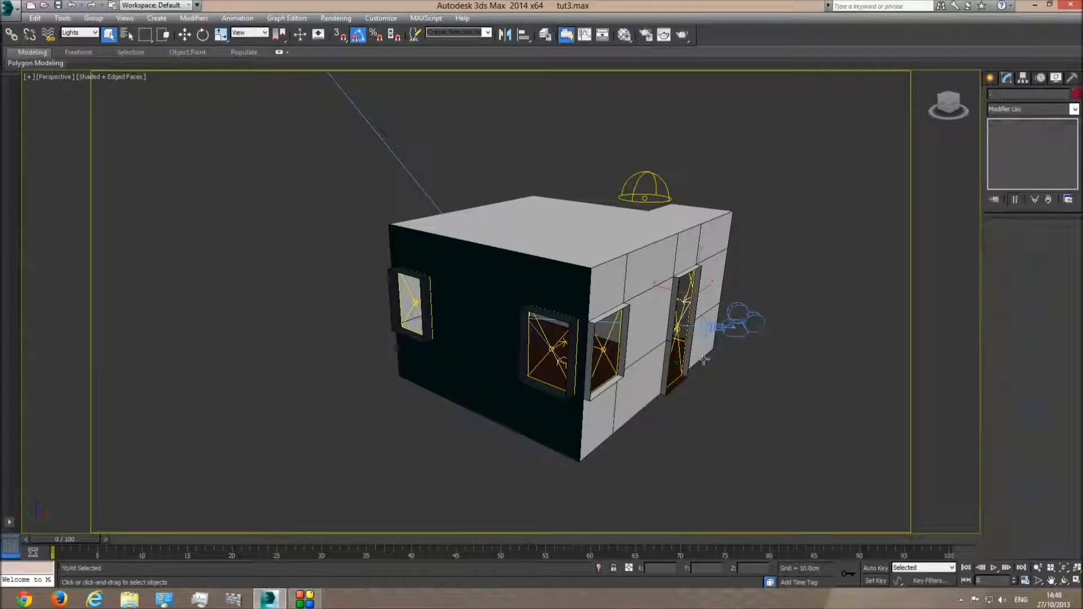
click(682, 356)
double_click(1053, 331)
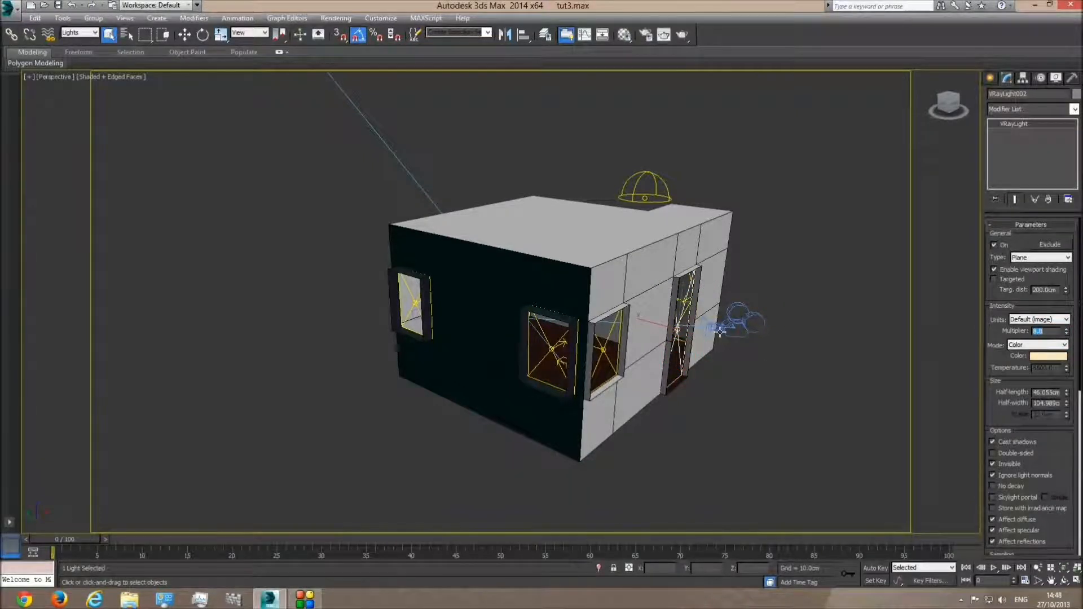
click(679, 331)
double_click(1041, 331)
key(F3)
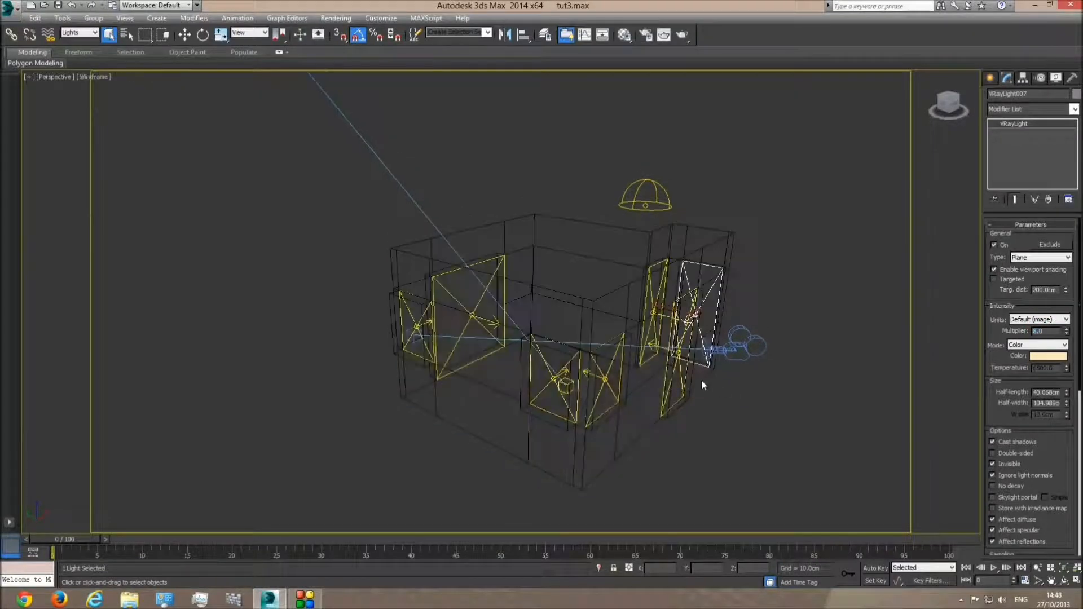
click(652, 305)
double_click(1039, 332)
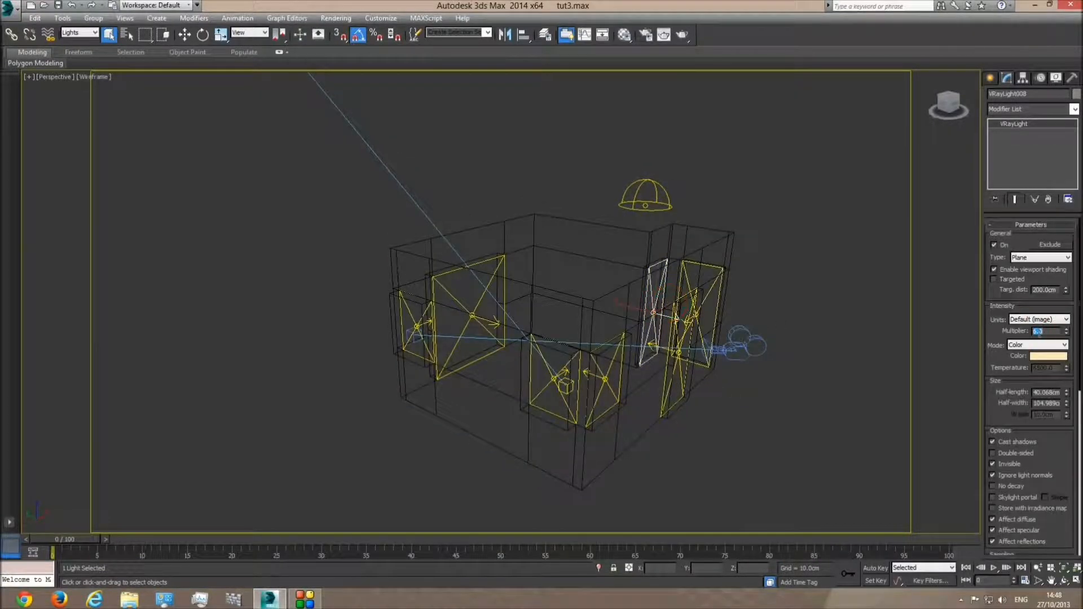
Step: Check the multipliers of the far window lights and set the dome light's intensity multiplier to 6
click(476, 312)
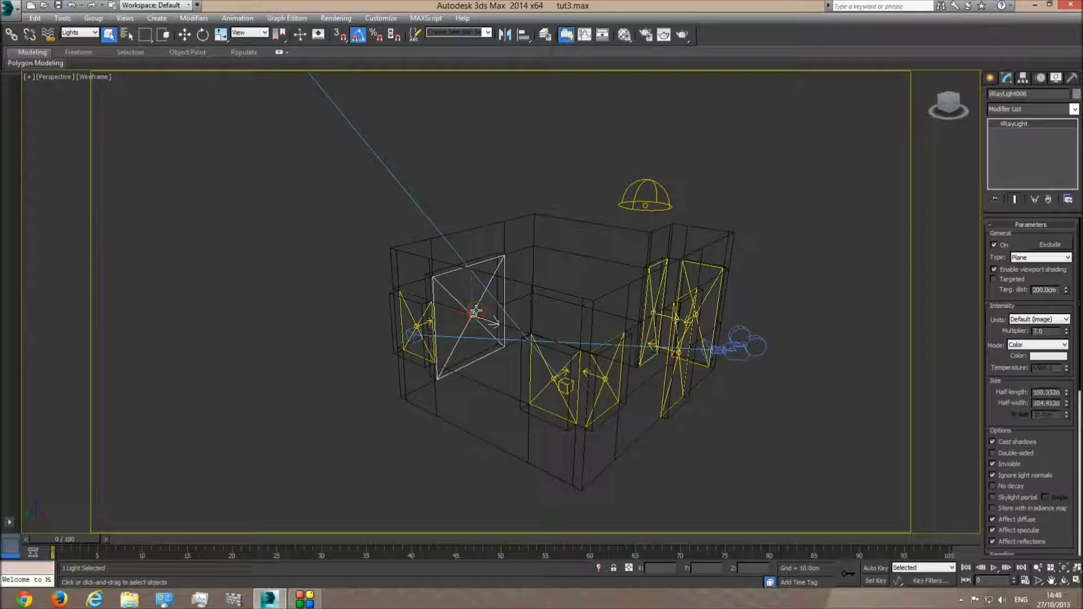
click(418, 324)
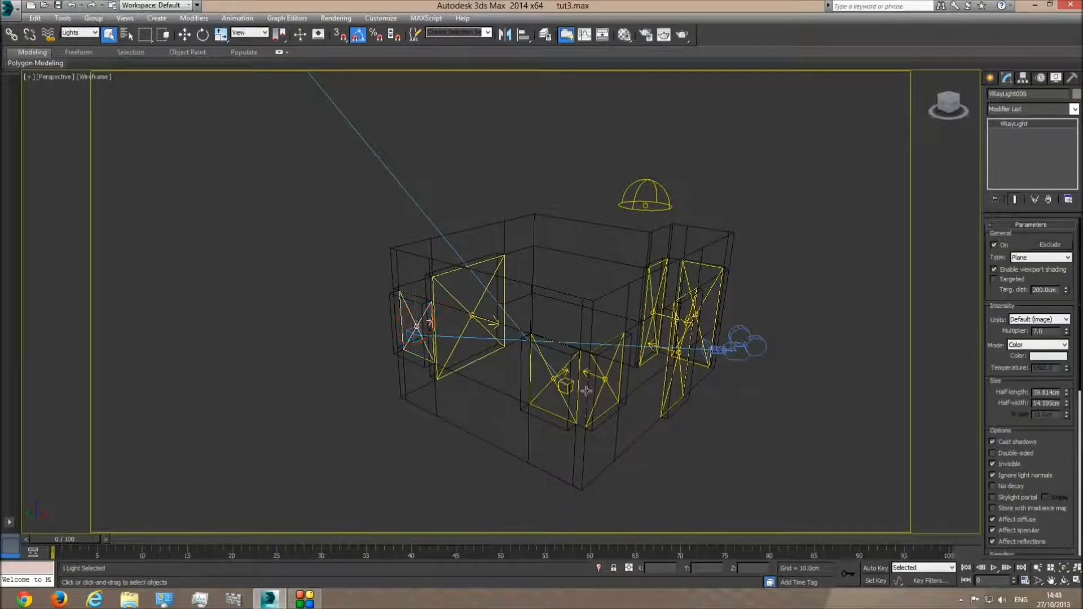
click(589, 196)
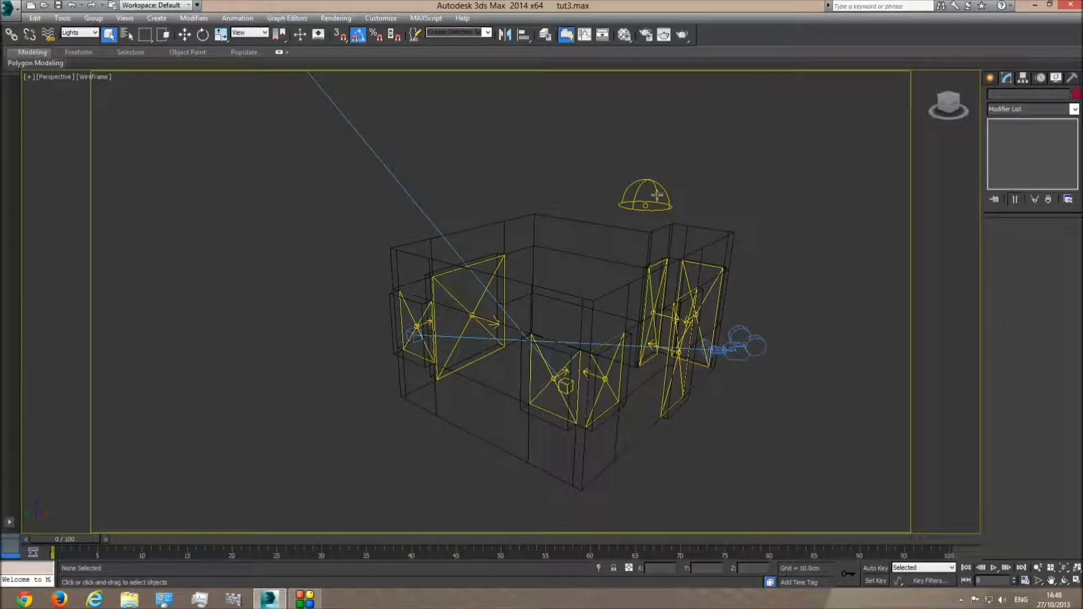
click(640, 195)
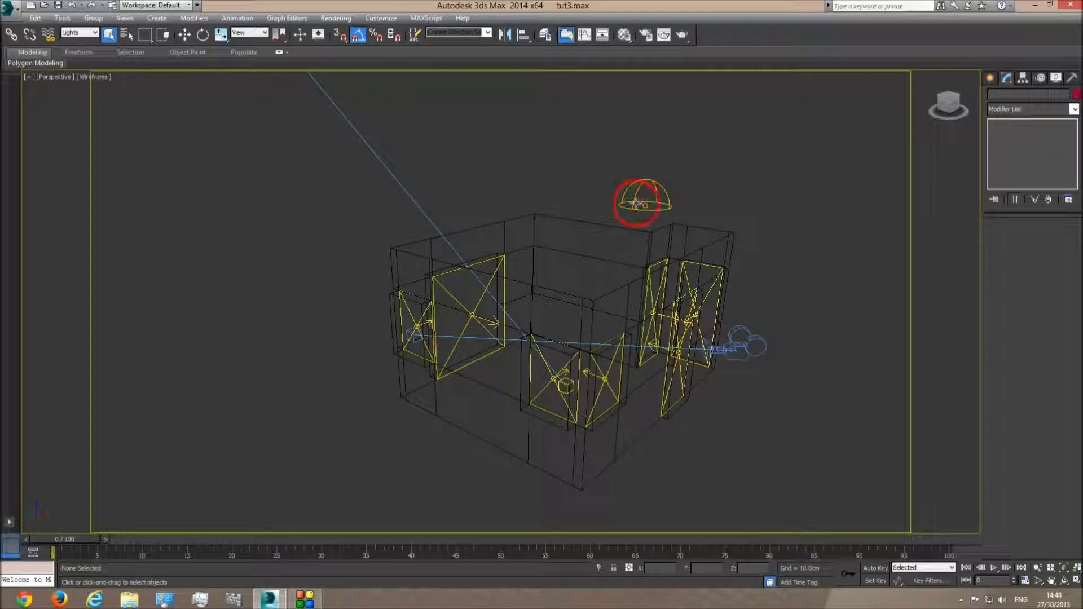
click(643, 204)
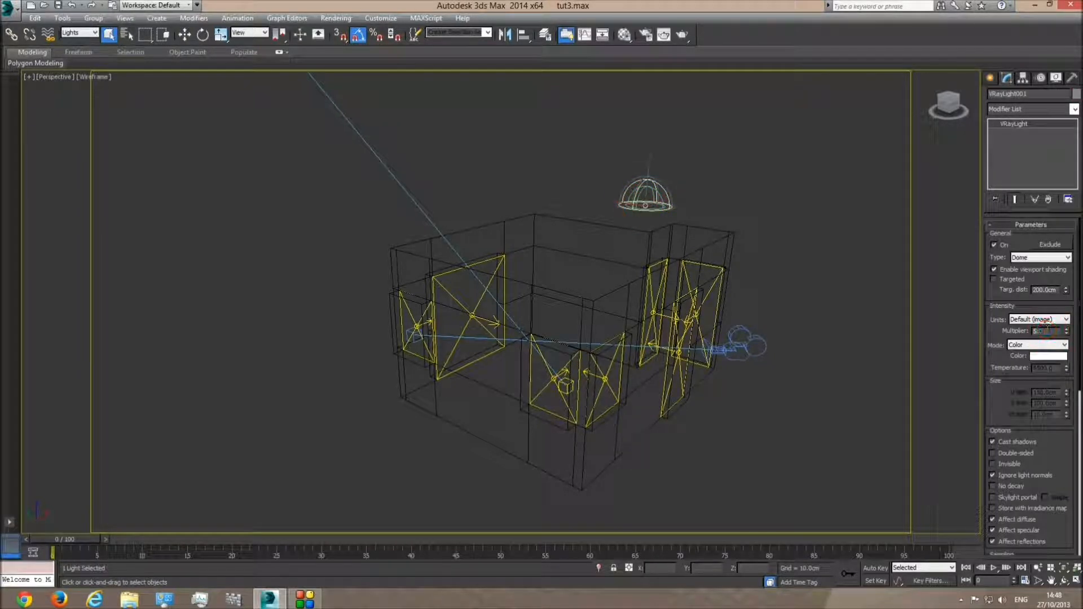
text(6)
Step: Select the V-Ray sun above the room and edit its intensity multiplier
scroll(435, 331, down, 5)
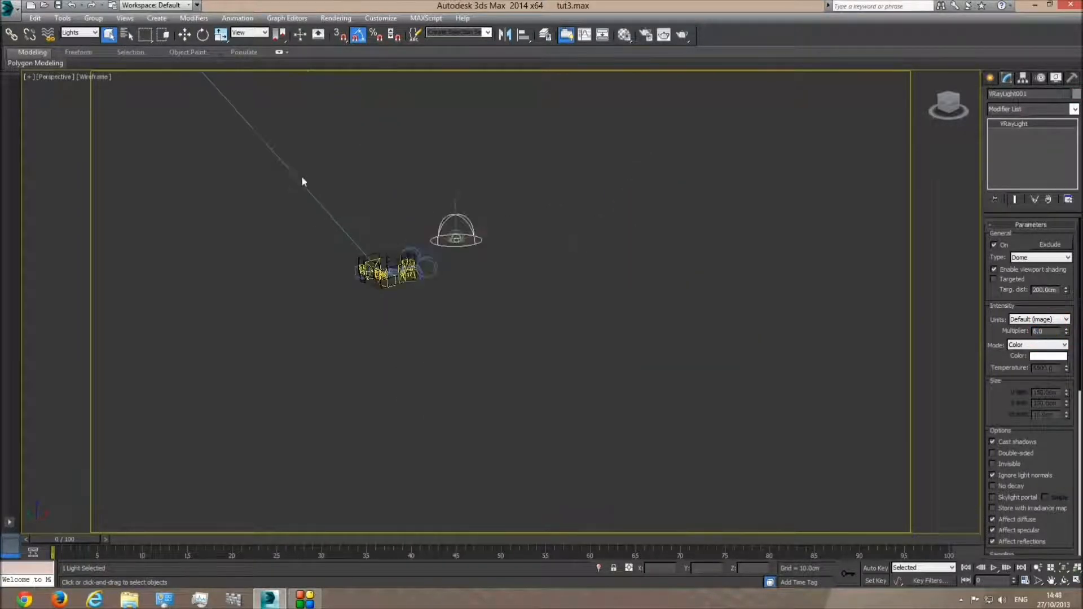
middle_drag(303, 181, 307, 277)
click(137, 126)
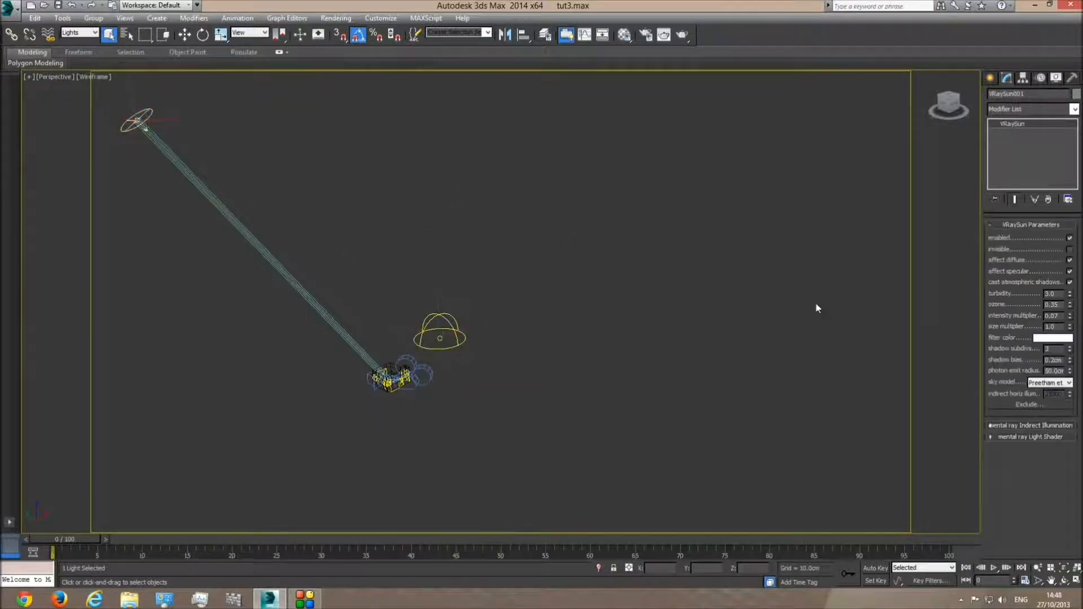
click(1054, 316)
click(712, 307)
Step: Render the shaded camera view with the new light intensities and examine the wood floor closely in the image
key(c)
key(F3)
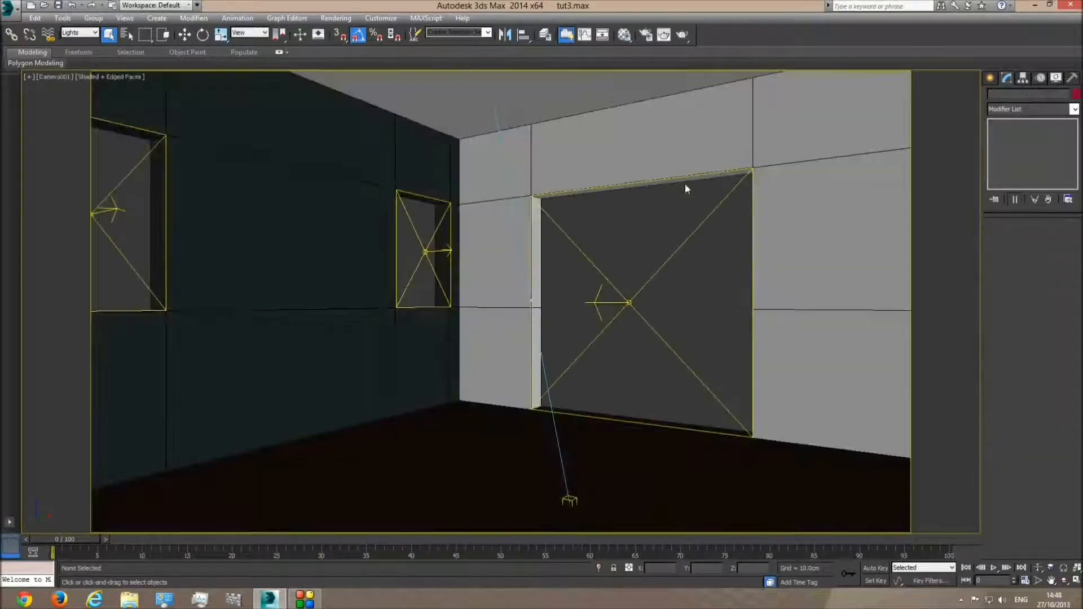
click(681, 36)
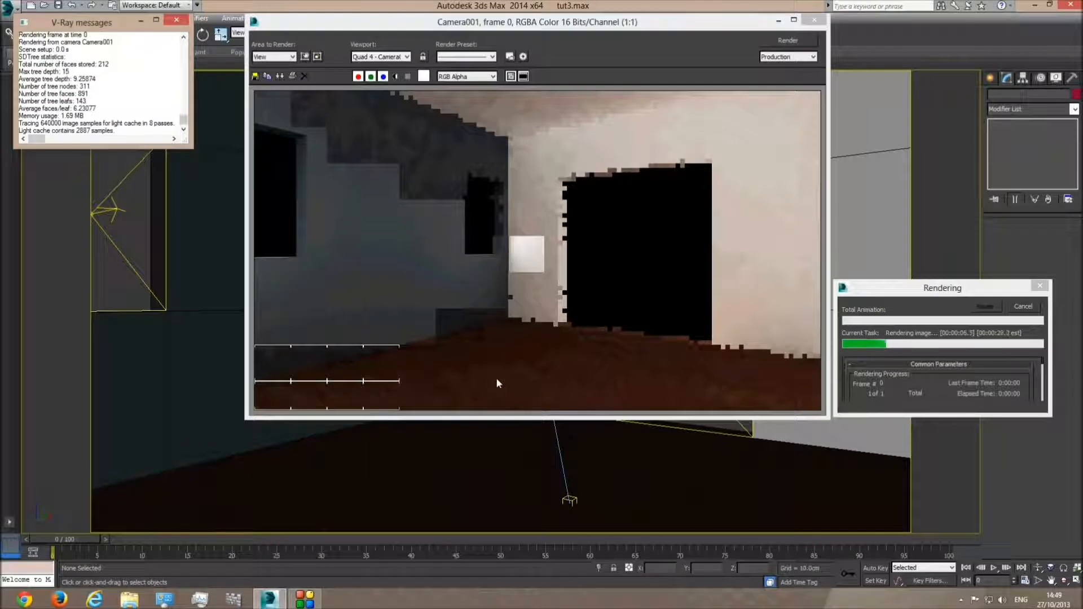
scroll(389, 382, up, 1)
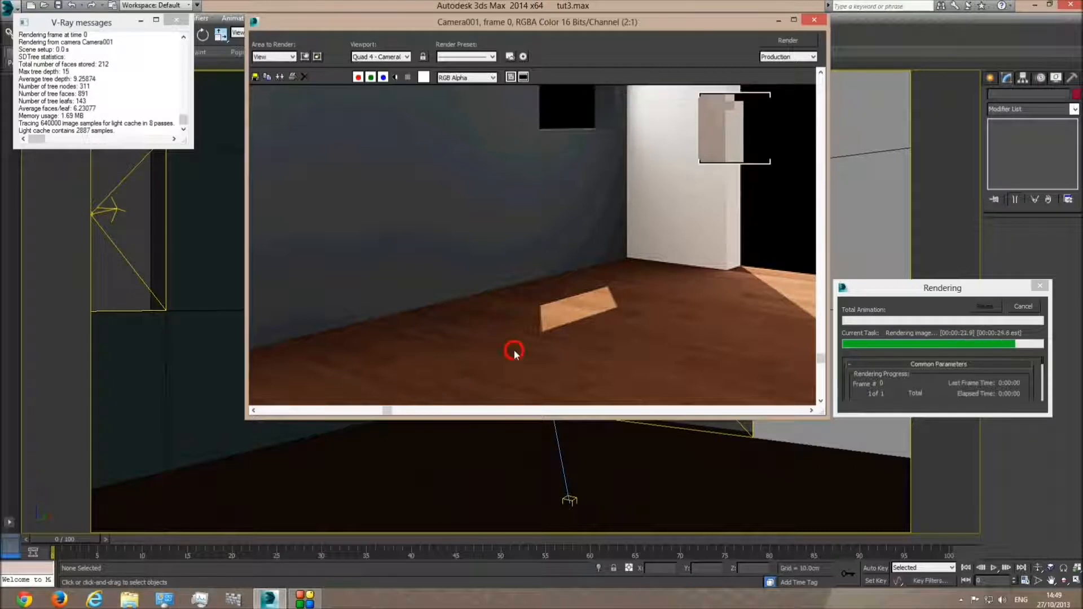
scroll(513, 351, down, 1)
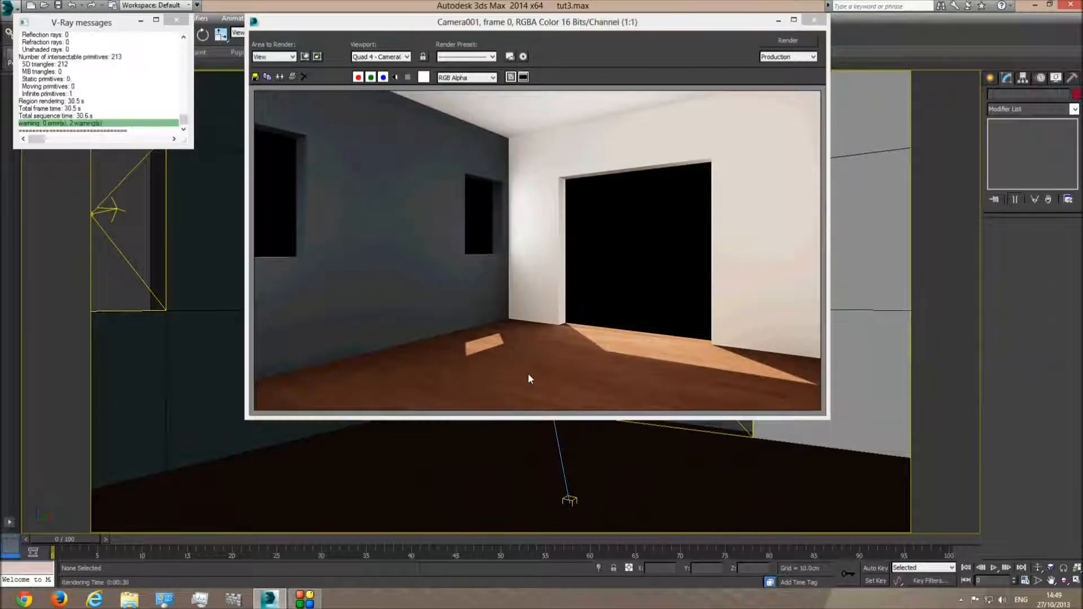
click(491, 391)
scroll(492, 394, up, 1)
scroll(630, 320, down, 1)
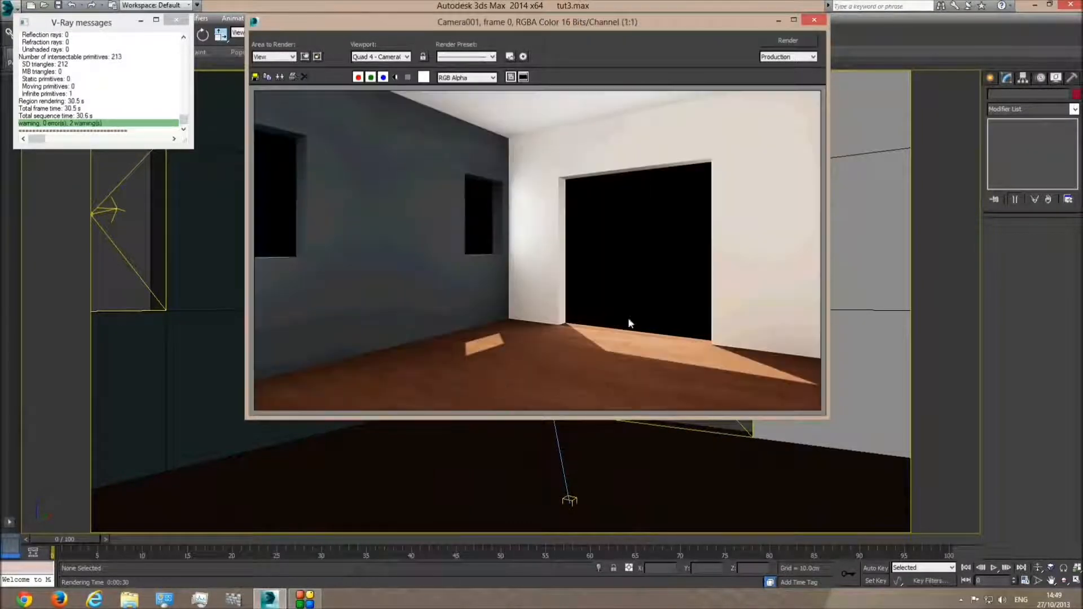
Step: Close the rendered frame, preview the wenge texture image from the desktop, and open it in Photoshop
click(814, 20)
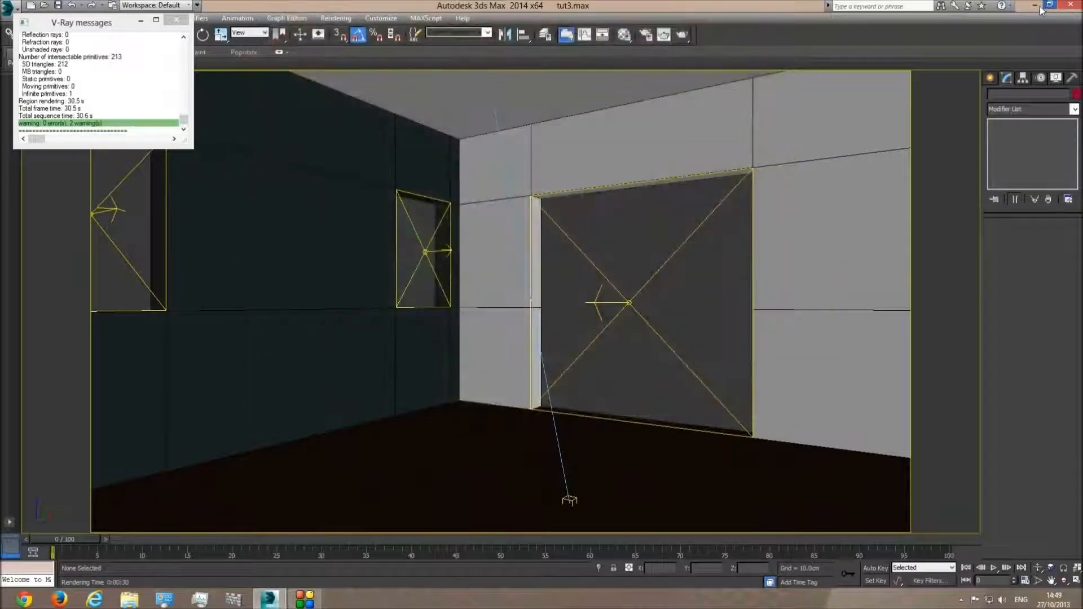
click(1035, 4)
double_click(1019, 528)
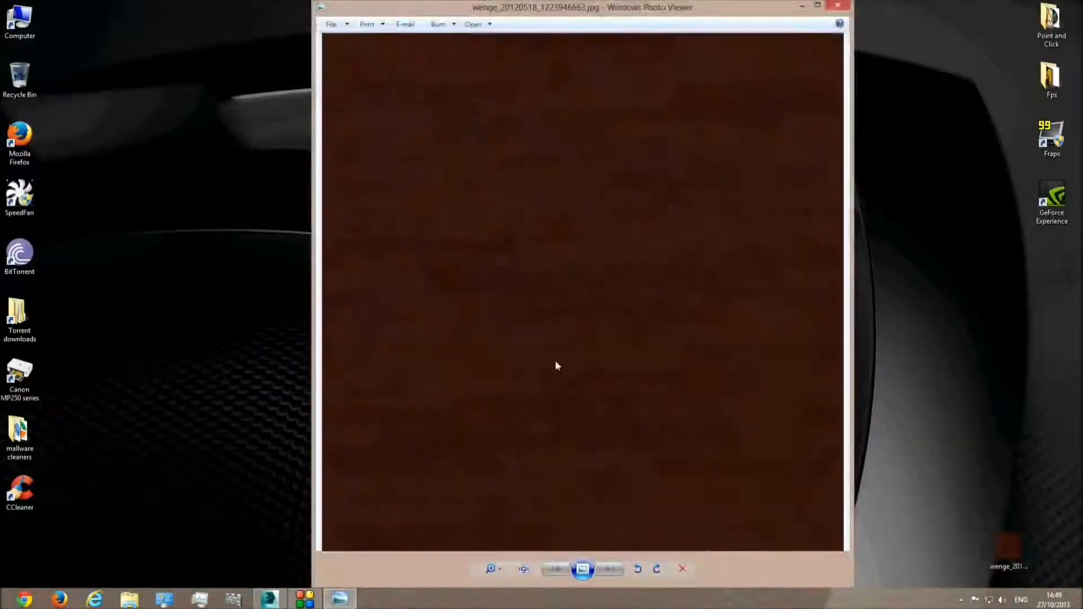
click(838, 7)
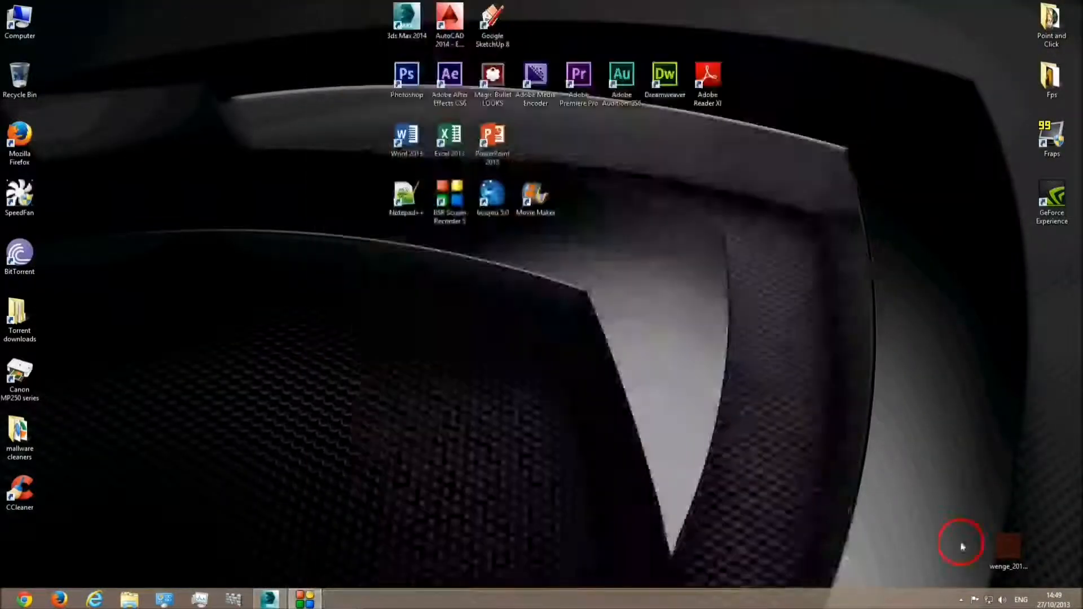
drag(1009, 546, 405, 86)
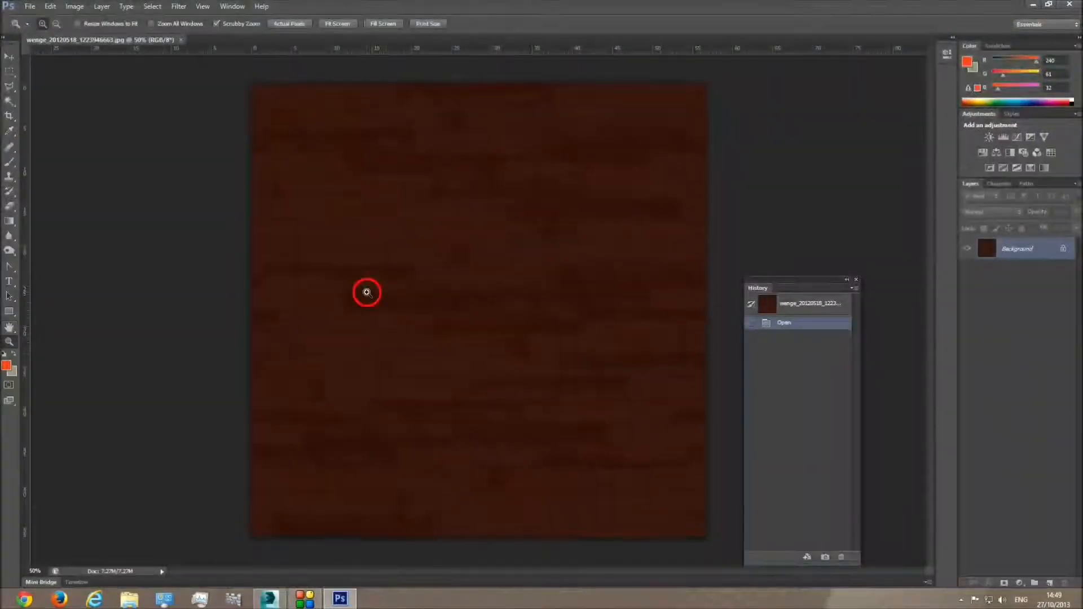
click(365, 293)
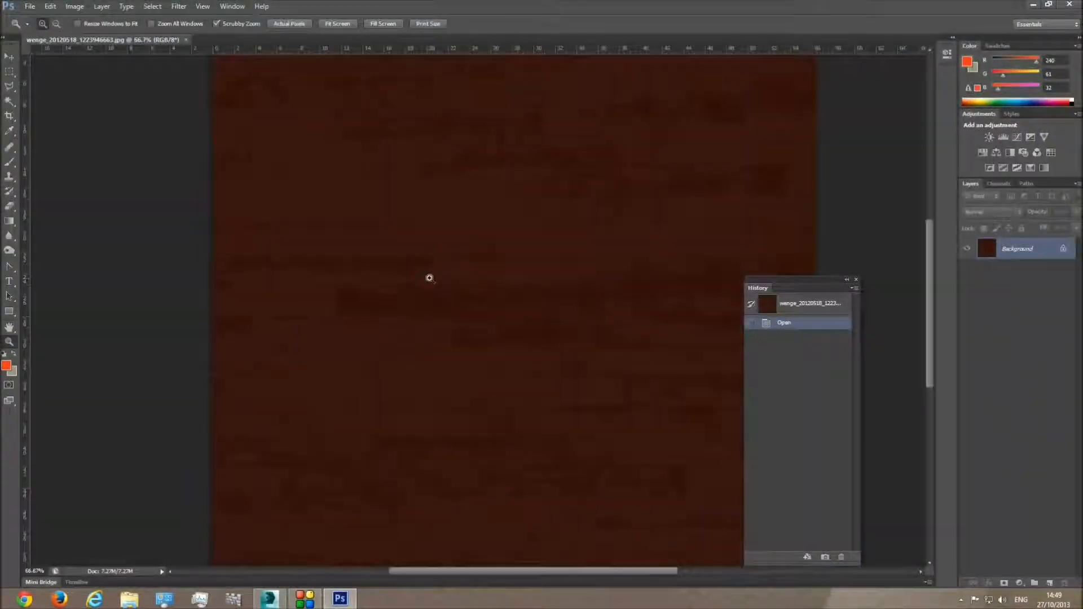
Step: Convert the wenge texture to black and white using the Default preset
click(75, 6)
mouse_move(95, 35)
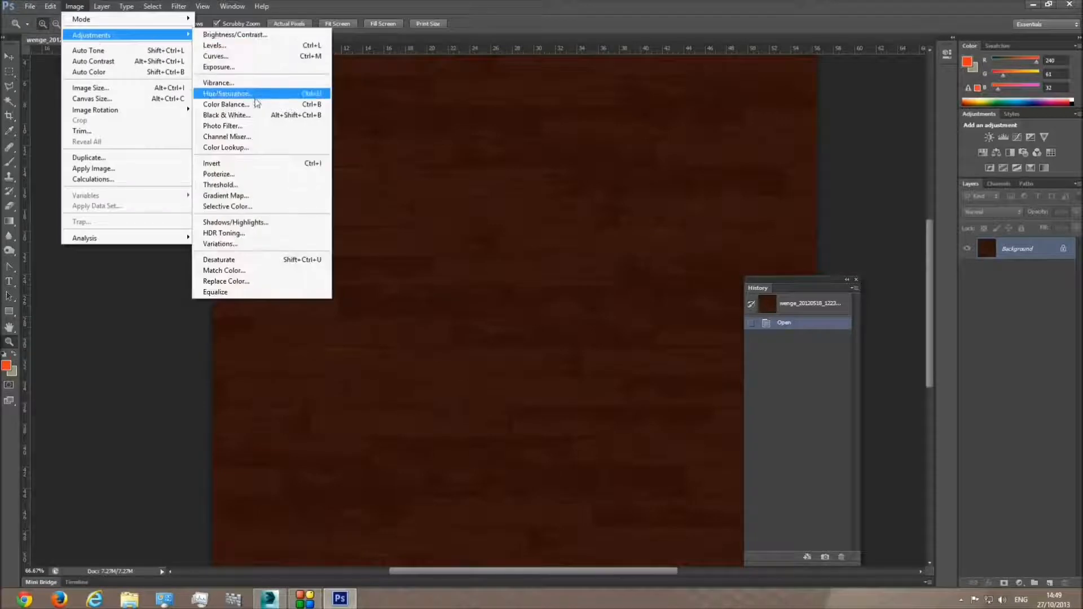
click(244, 117)
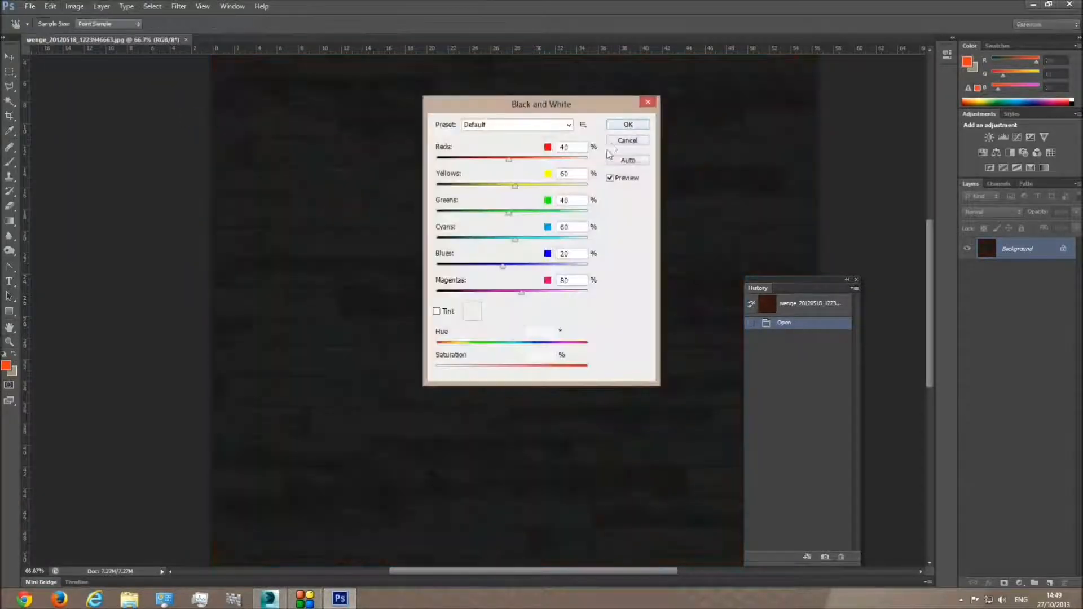
click(619, 129)
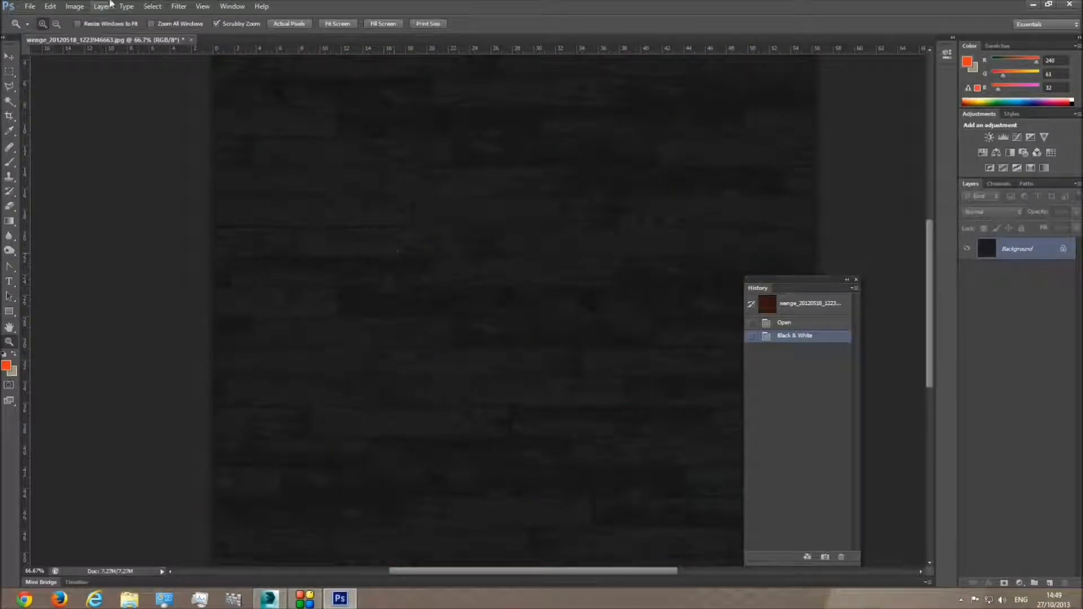
click(75, 6)
mouse_move(106, 37)
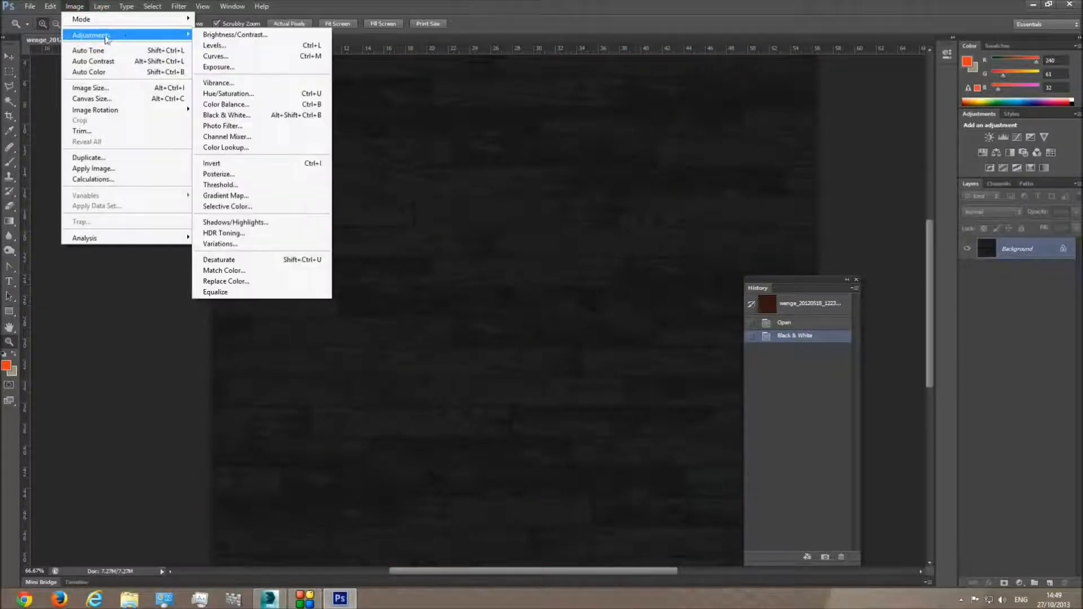
click(226, 56)
click(649, 285)
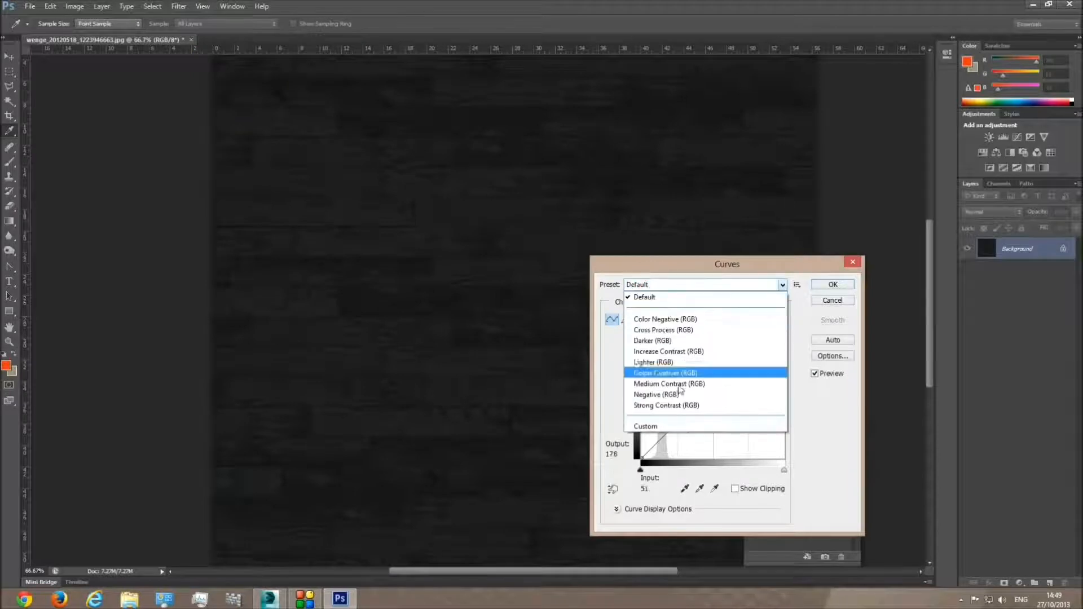
click(684, 410)
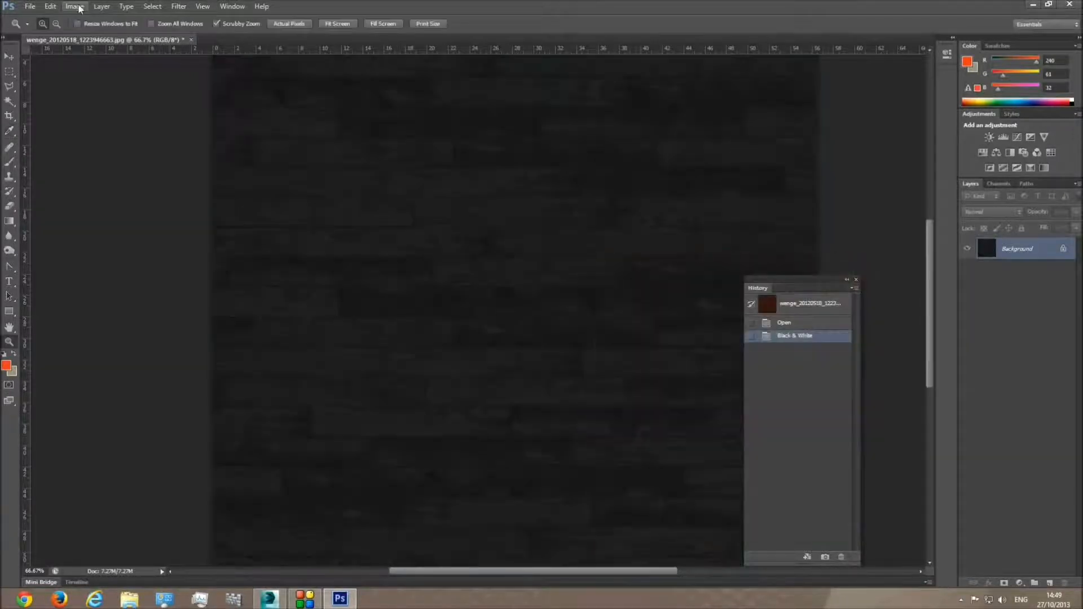
Step: Raise the black-and-white texture's brightness to the maximum with a Brightness/Contrast adjustment
click(76, 6)
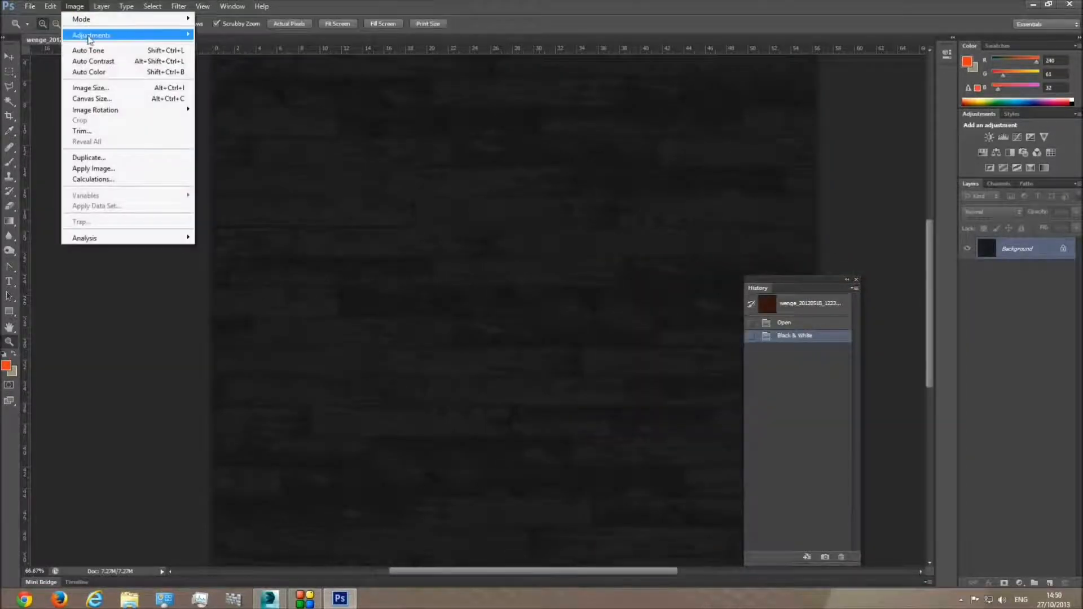
mouse_move(88, 36)
click(225, 35)
drag(673, 340, 813, 339)
click(769, 327)
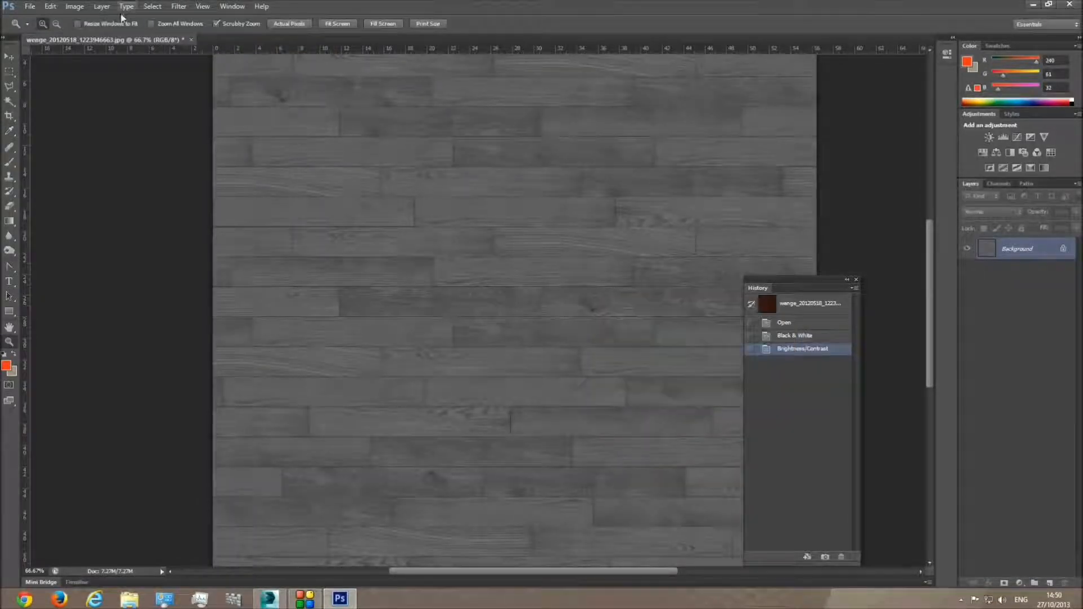
Step: Apply a second Brightness/Contrast adjustment to the planks with contrast 100 and increased brightness
click(75, 6)
mouse_move(86, 39)
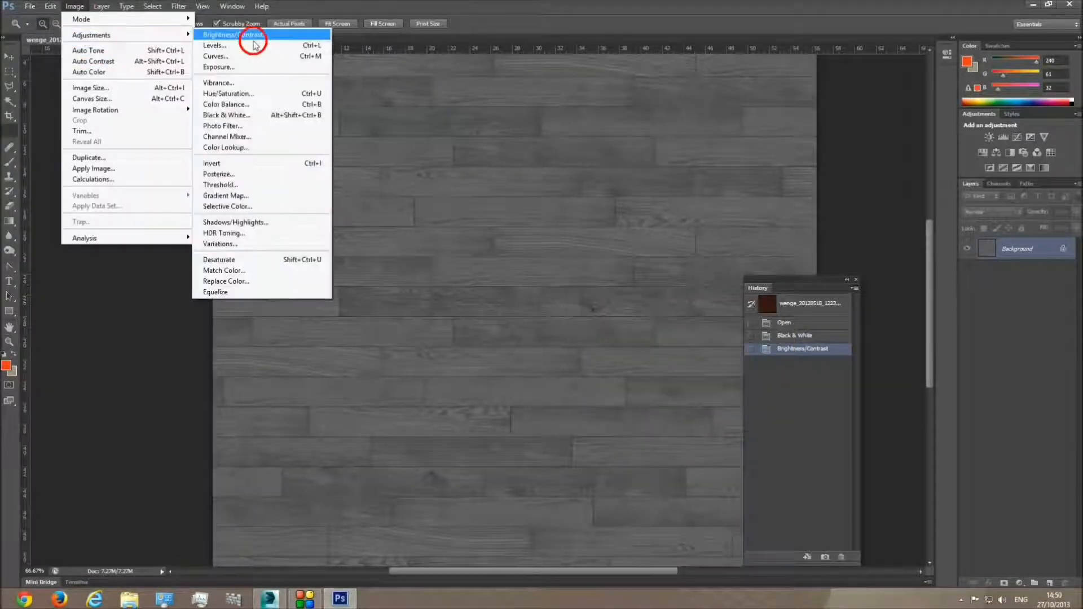
click(249, 36)
drag(672, 367, 879, 368)
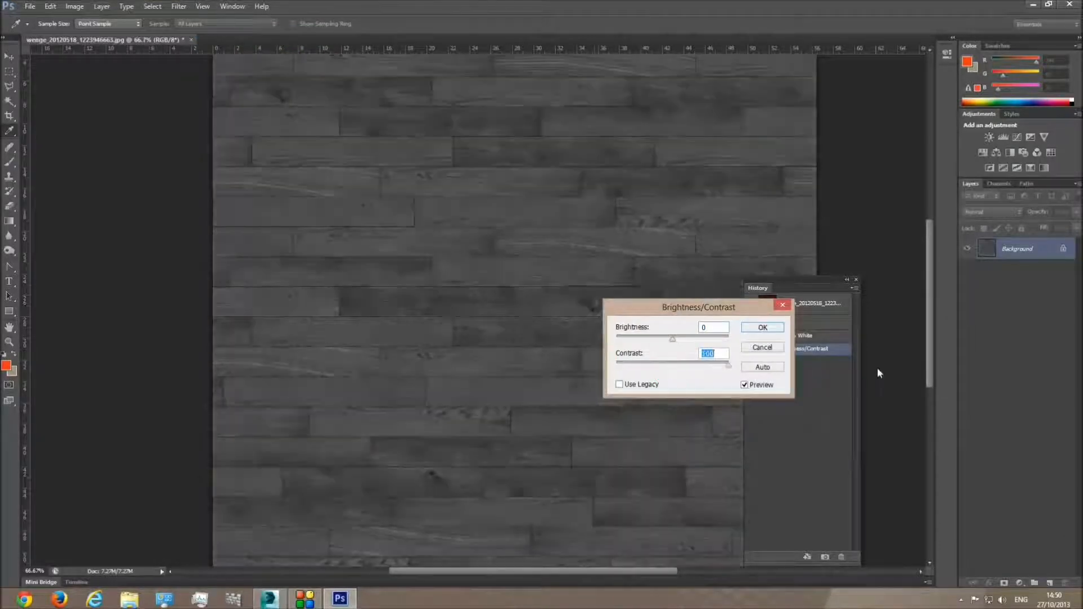
drag(674, 339, 711, 340)
click(762, 328)
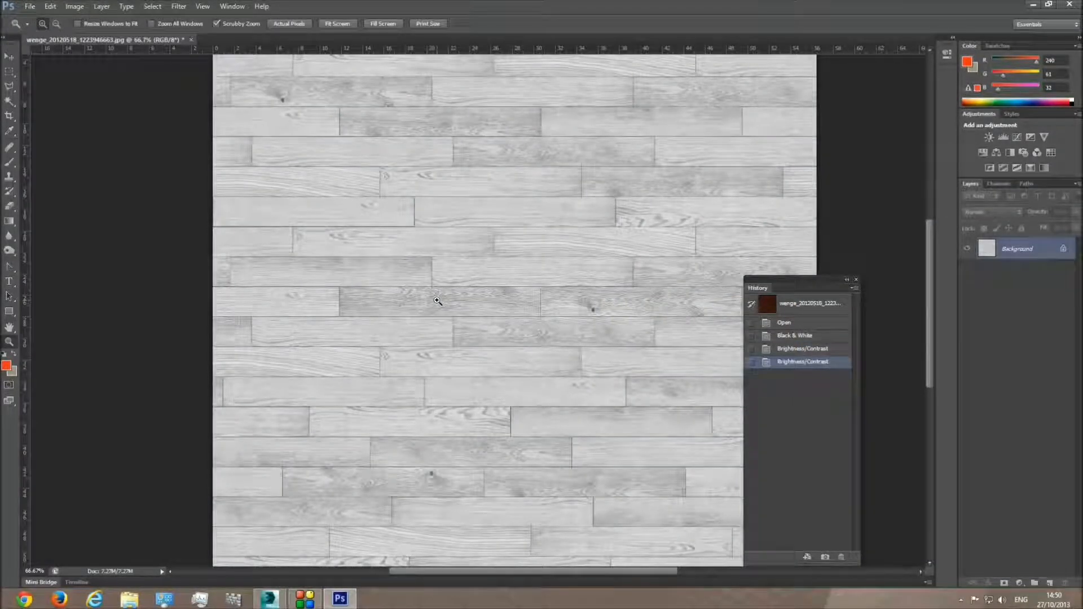
Step: Inspect the plank grain and joints closely, and apply another Brightness/Contrast adjustment with raised brightness and minimum contrast
scroll(368, 254, up, 3)
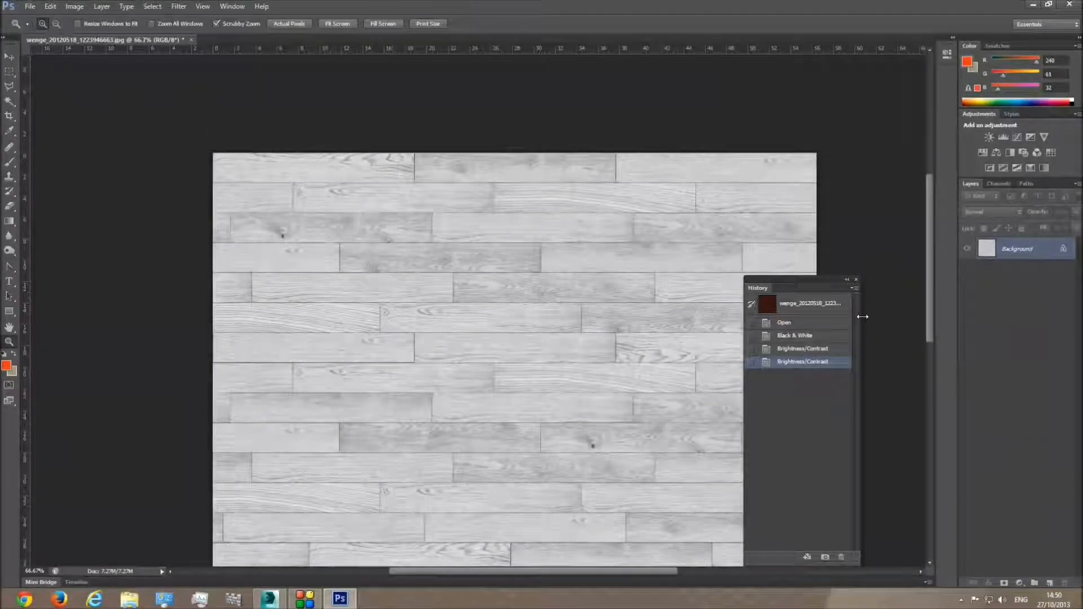
click(463, 298)
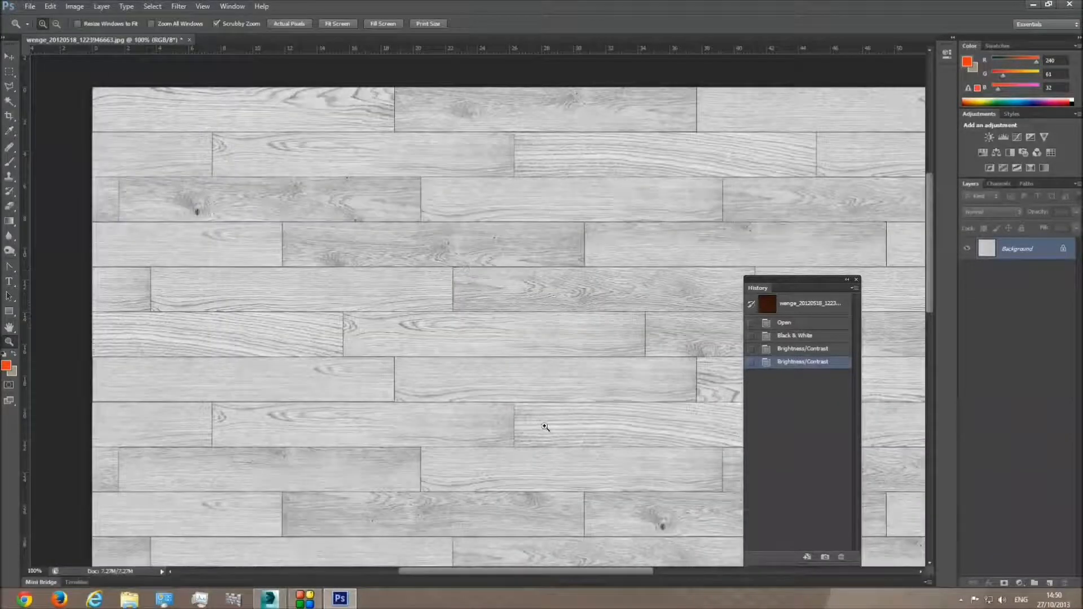
click(578, 268)
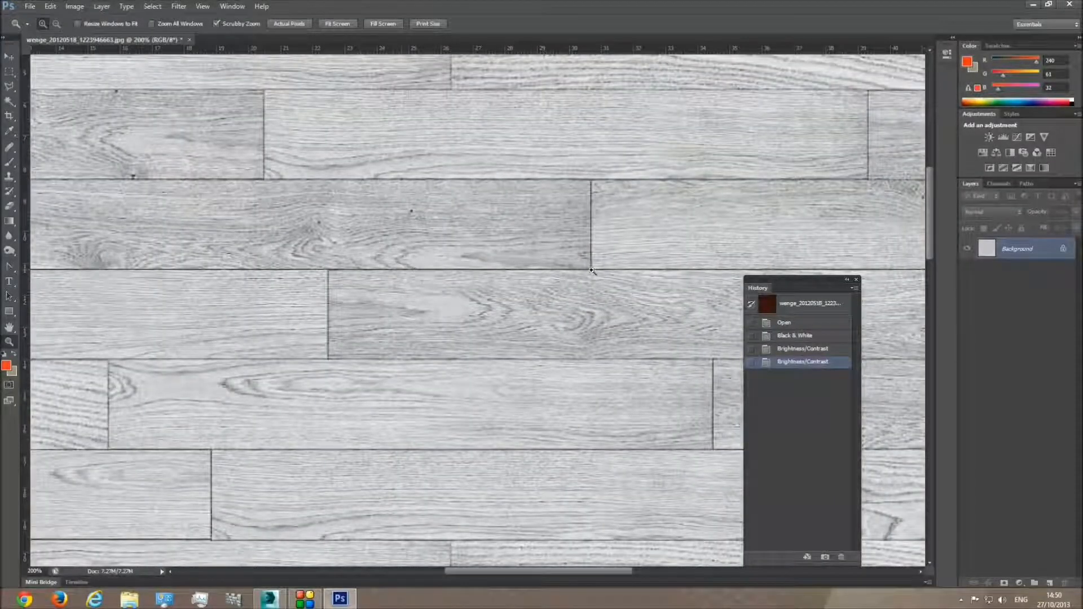
alt+click(471, 279)
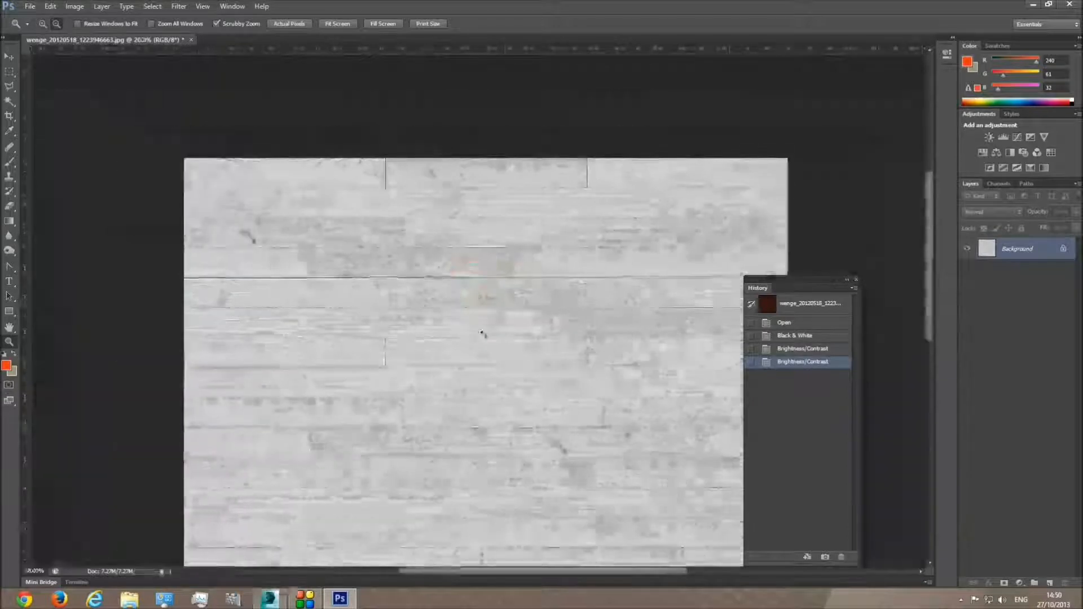
click(514, 328)
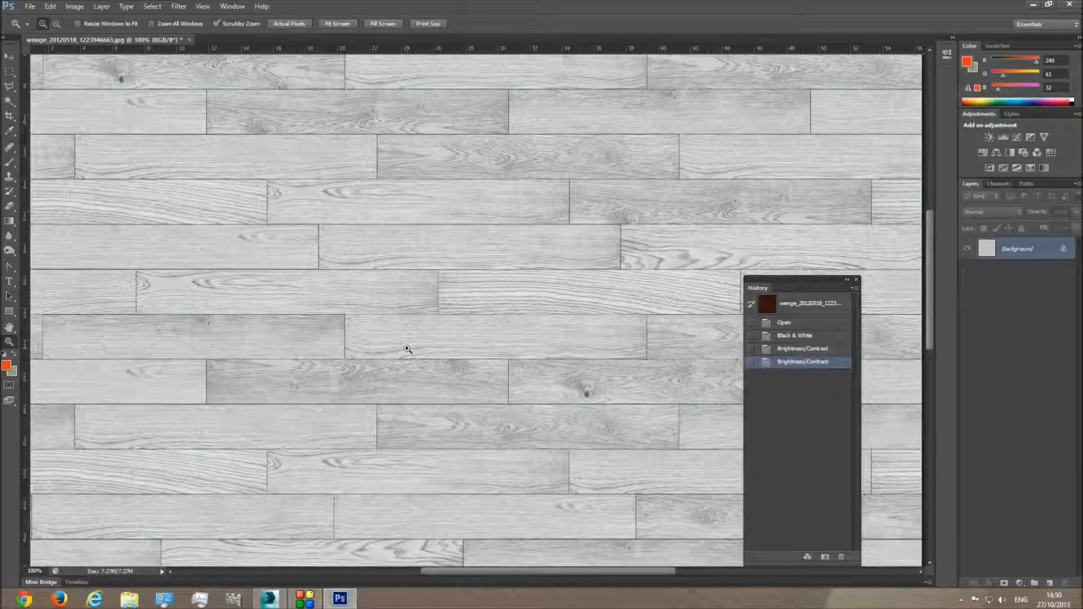
click(75, 6)
mouse_move(91, 36)
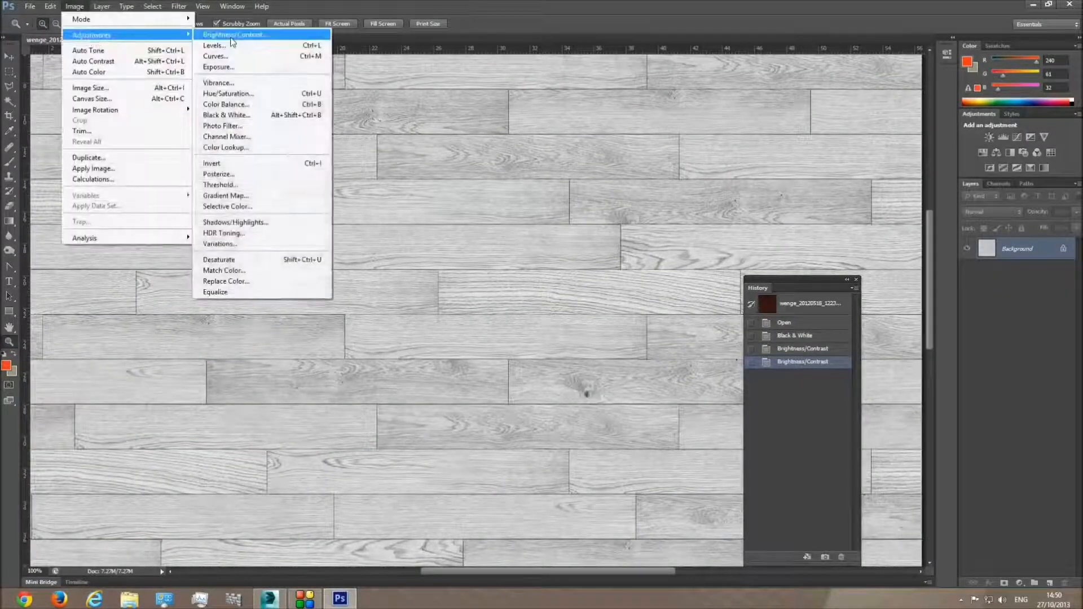
click(232, 37)
click(688, 341)
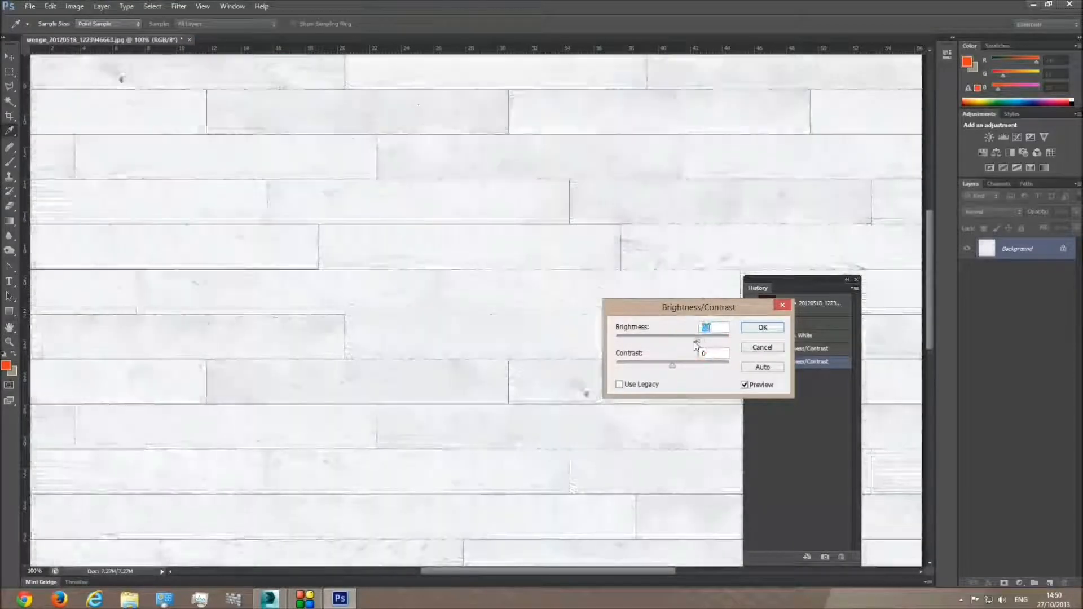
drag(674, 366, 577, 366)
click(764, 329)
Step: Apply a Curves adjustment to the plank texture using the Strong Contrast (RGB) preset
alt+click(527, 362)
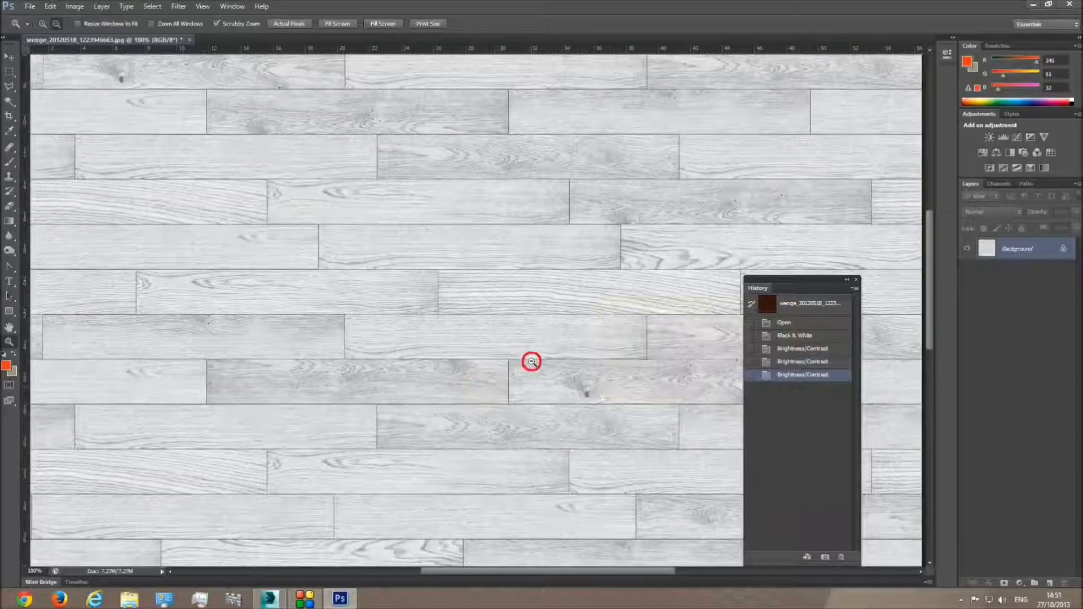
click(516, 382)
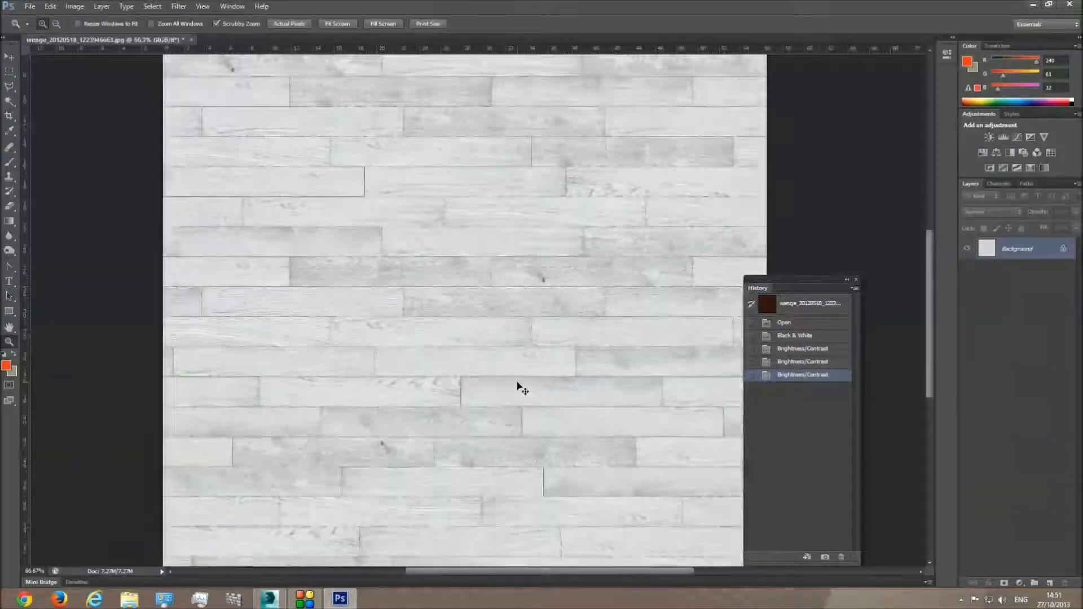
key(ctrl+m)
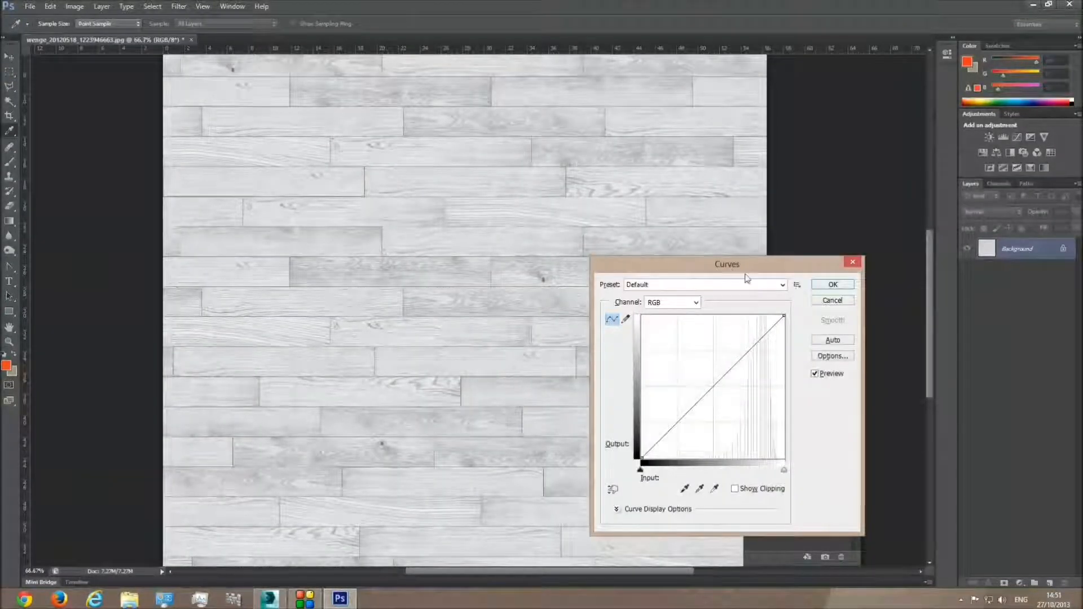
click(832, 301)
click(74, 6)
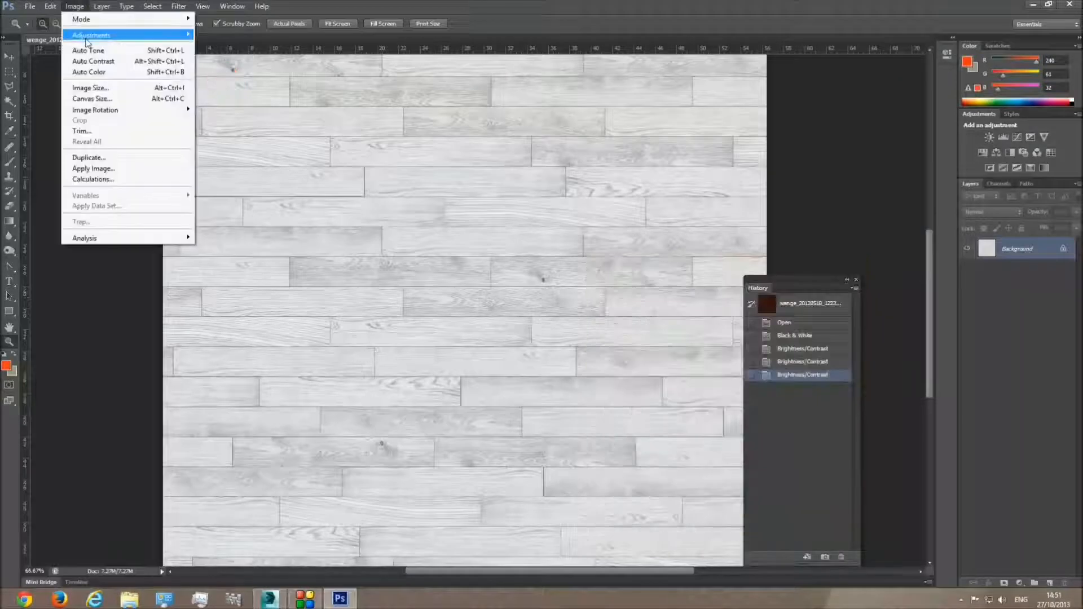
mouse_move(88, 37)
click(215, 56)
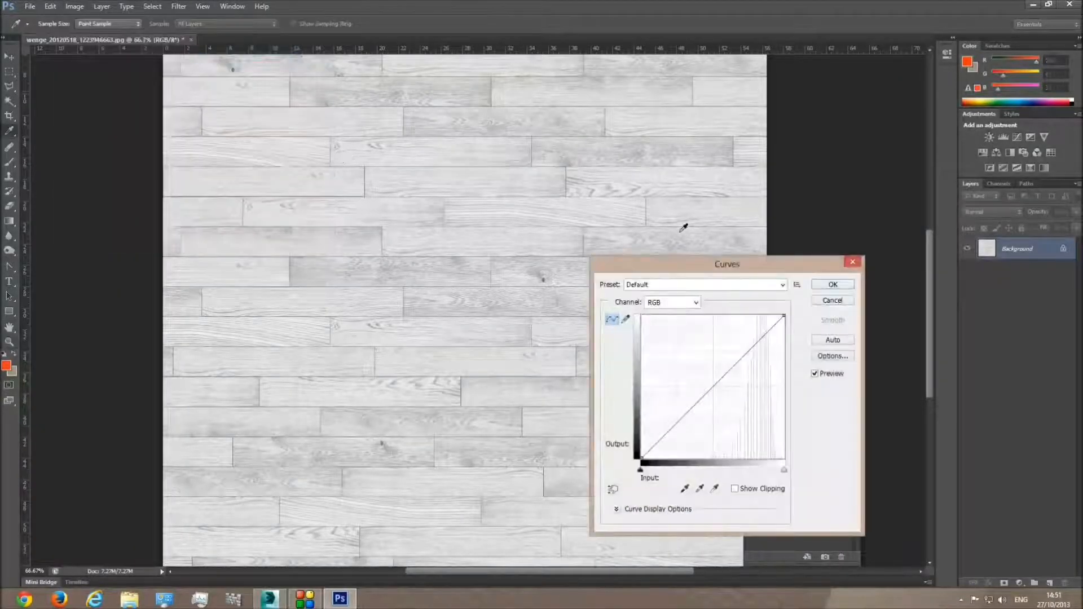
click(683, 288)
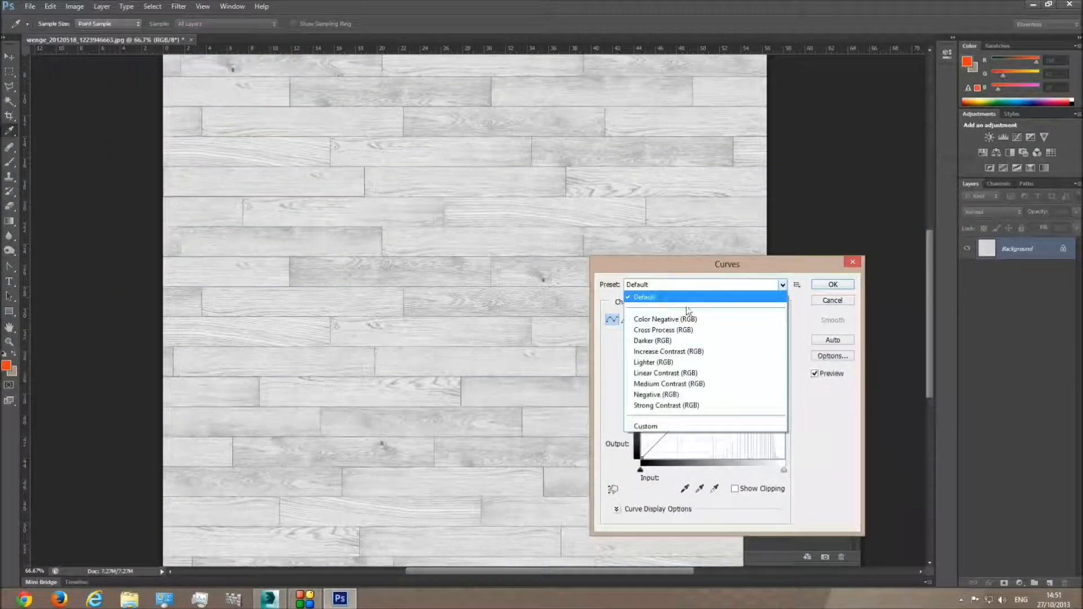
click(682, 410)
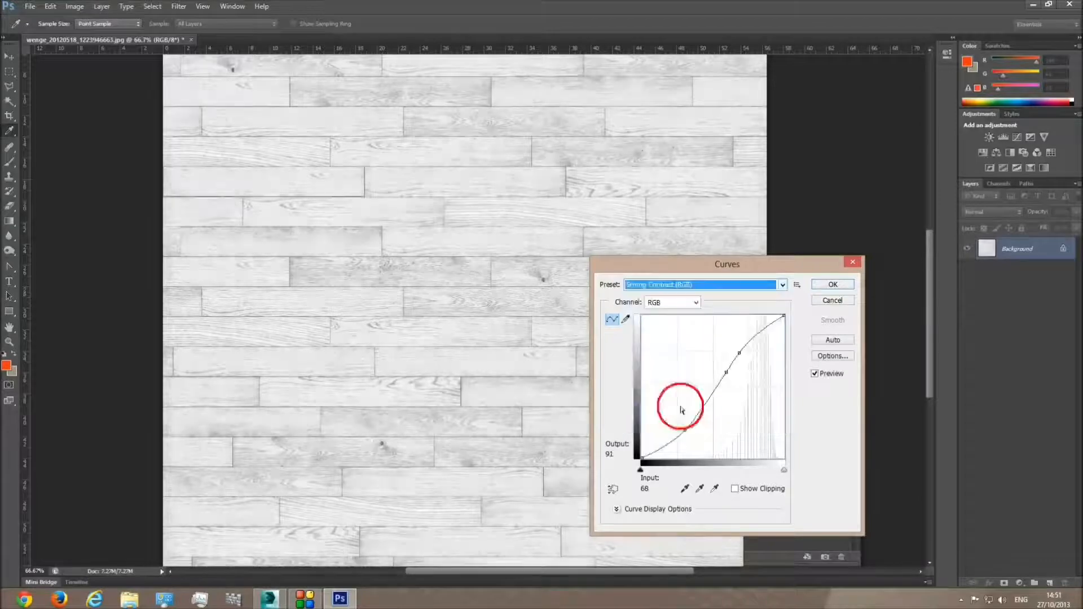
click(829, 285)
Step: Set the texture's contrast to 100 with a further Brightness/Contrast adjustment and check the plank joints up close
key(z)
click(516, 301)
click(450, 295)
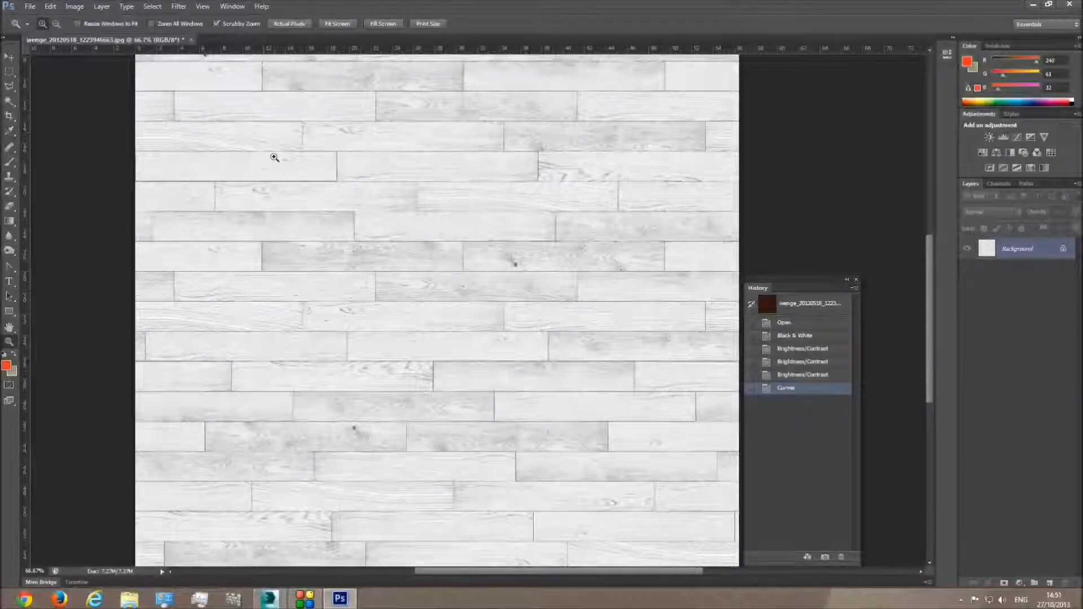
click(75, 6)
mouse_move(176, 35)
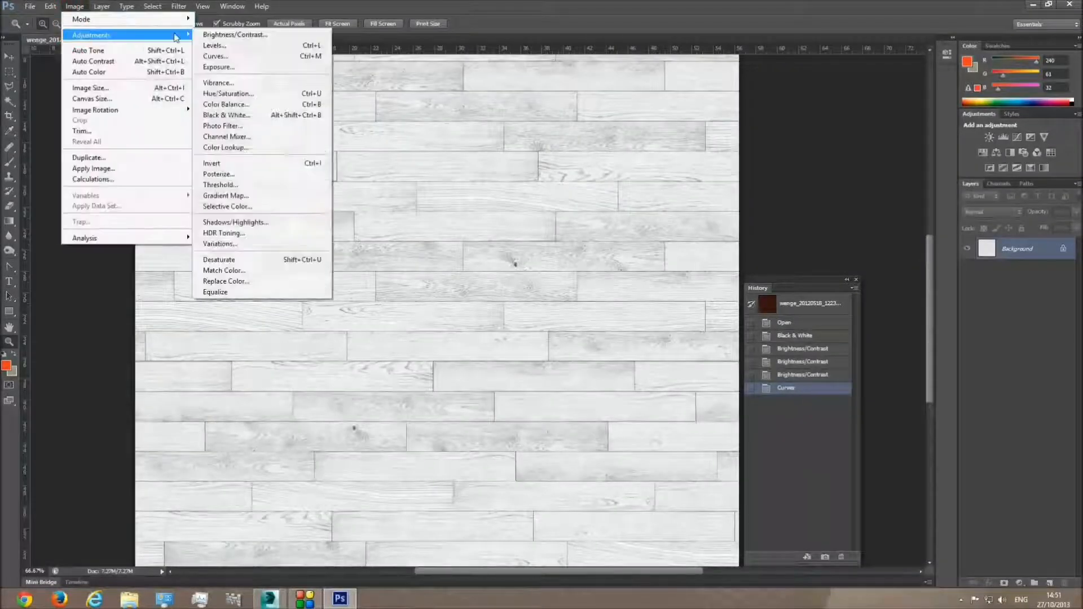
click(209, 35)
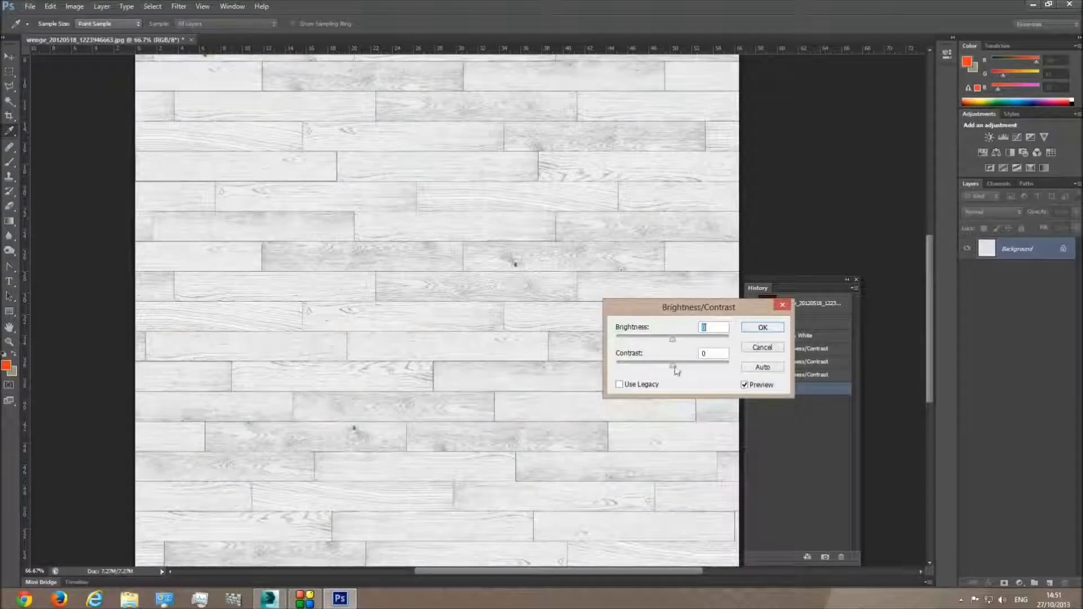
drag(678, 366, 759, 368)
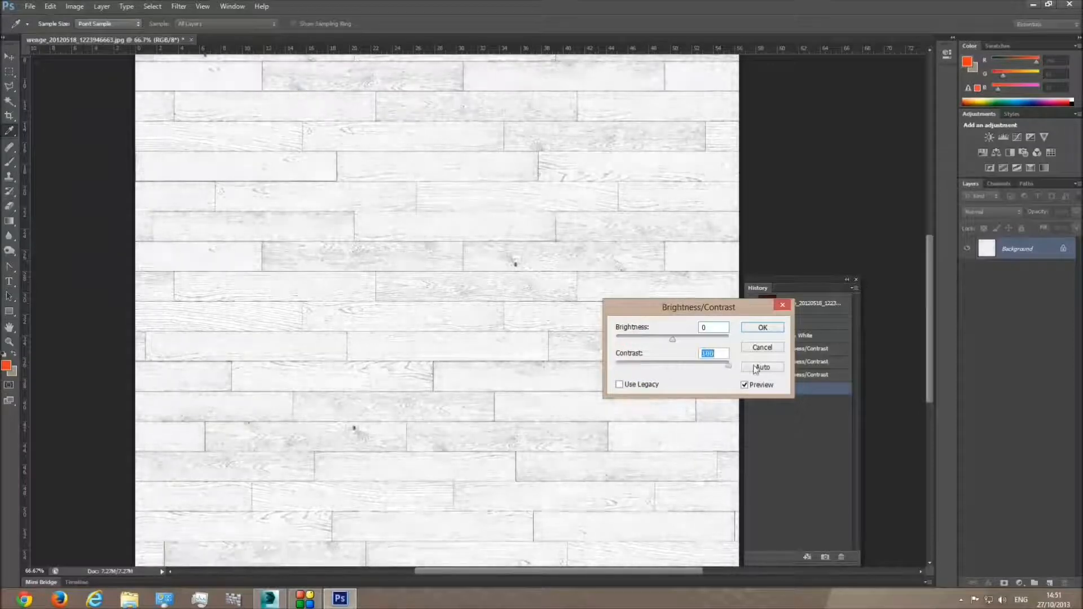
click(763, 329)
key(z)
click(423, 213)
click(278, 212)
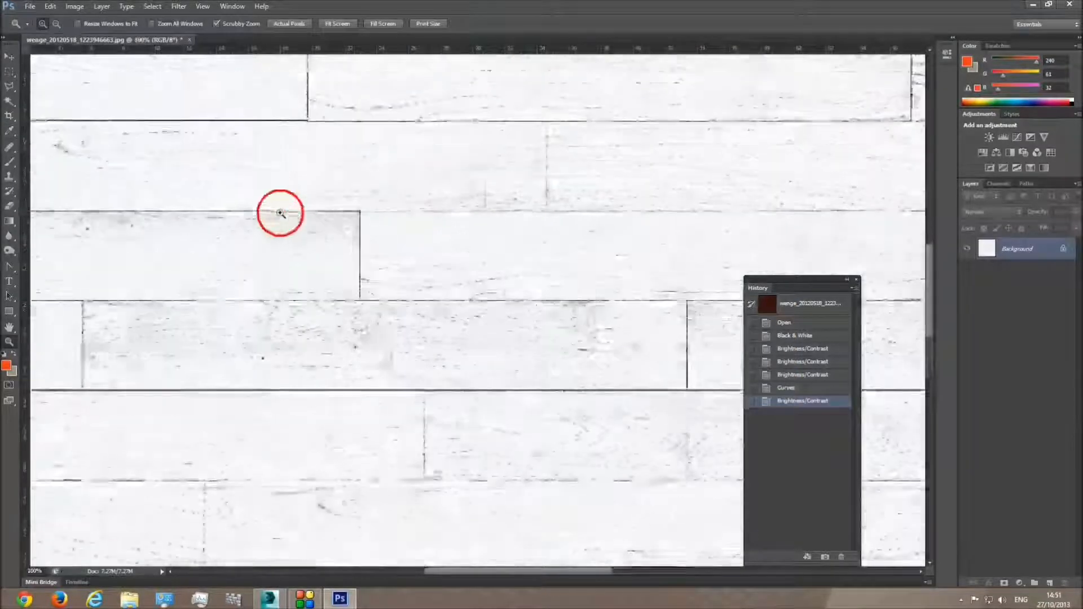
Step: Examine the plank joints and wood grain at different magnifications across the brightened texture
alt+click(513, 285)
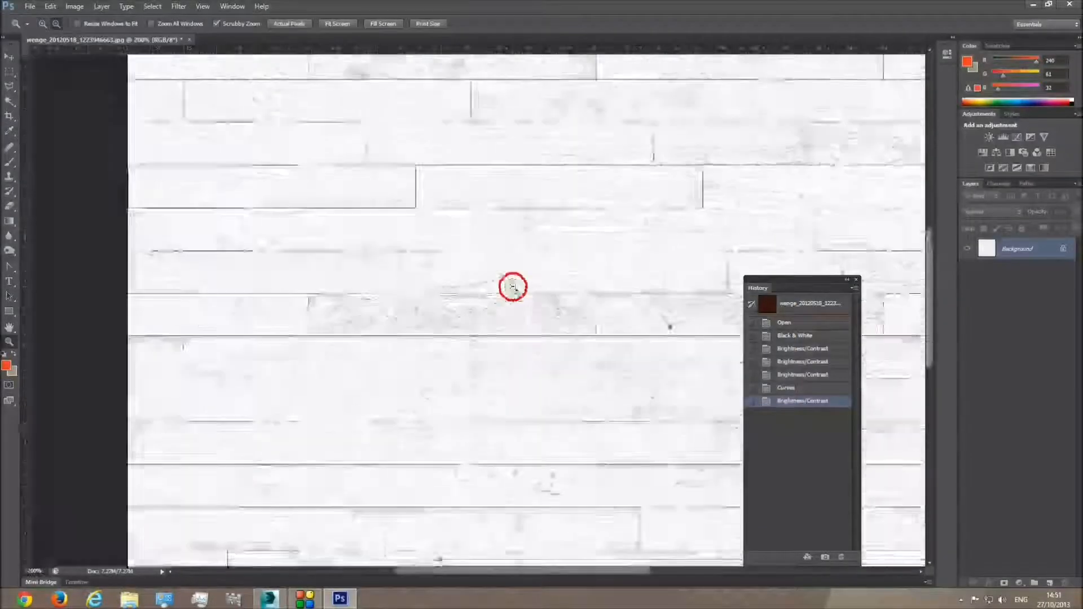
alt+click(620, 174)
click(483, 128)
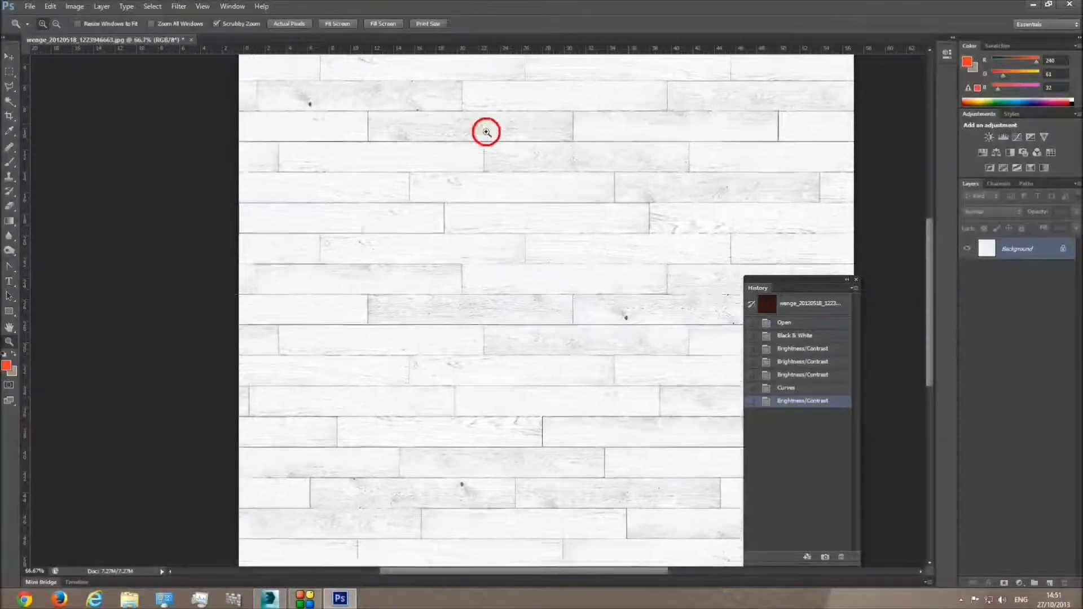
click(557, 152)
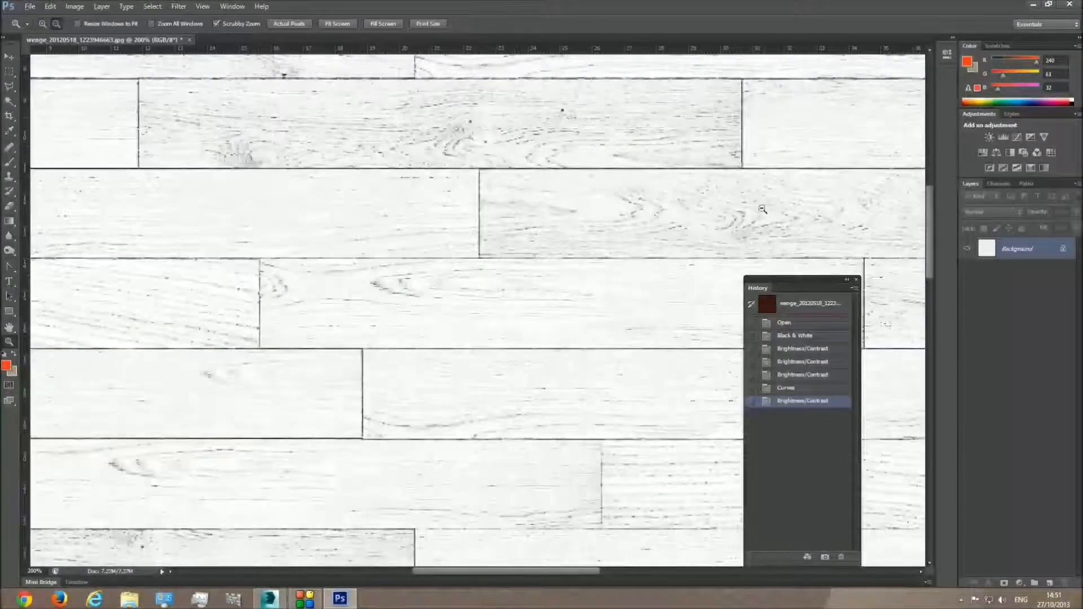
alt+click(757, 205)
alt+click(689, 179)
click(482, 124)
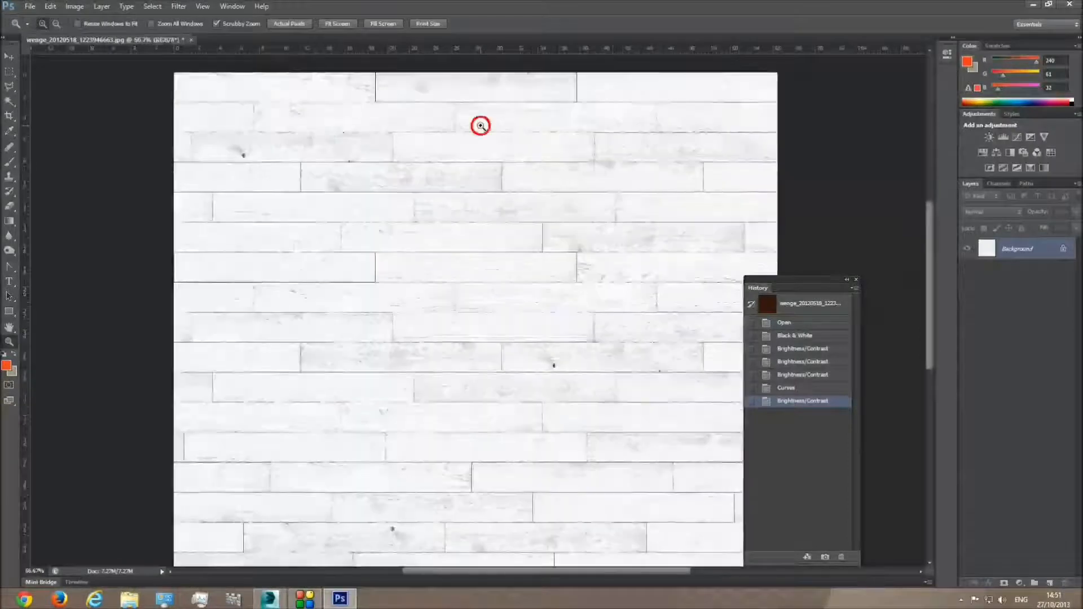
click(360, 112)
click(352, 151)
alt+click(352, 151)
alt+click(352, 151)
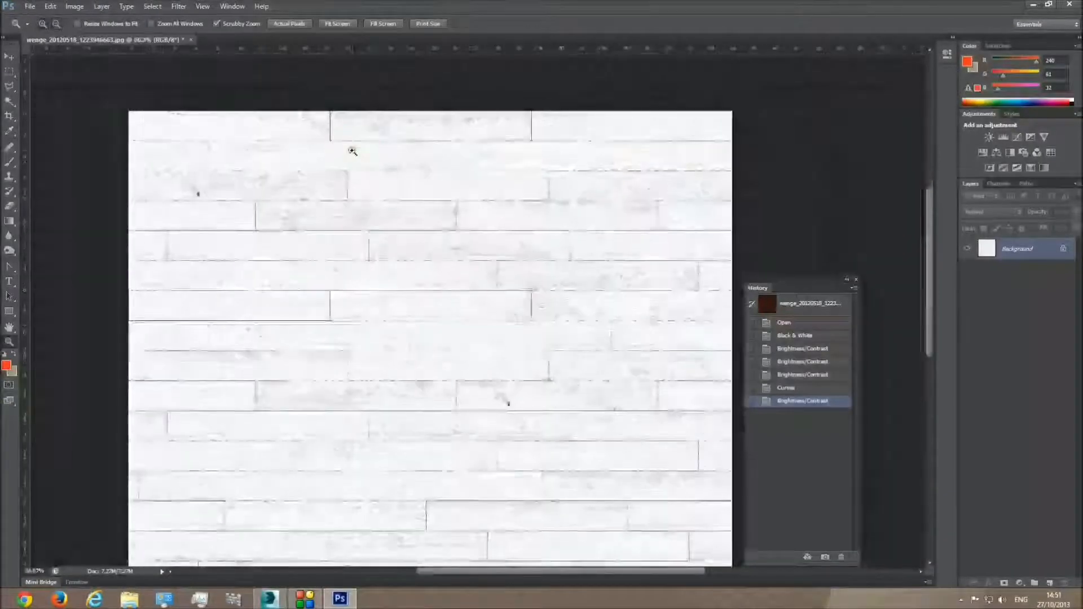
Step: Choose the Brush tool and set the foreground color to black (000000)
click(9, 164)
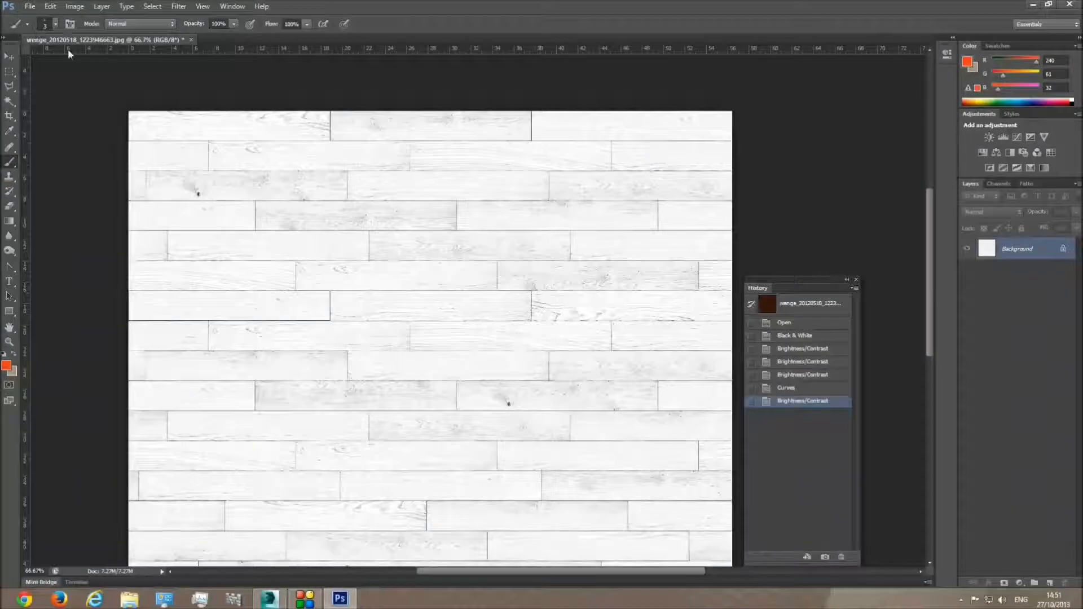
click(8, 367)
drag(775, 246, 874, 307)
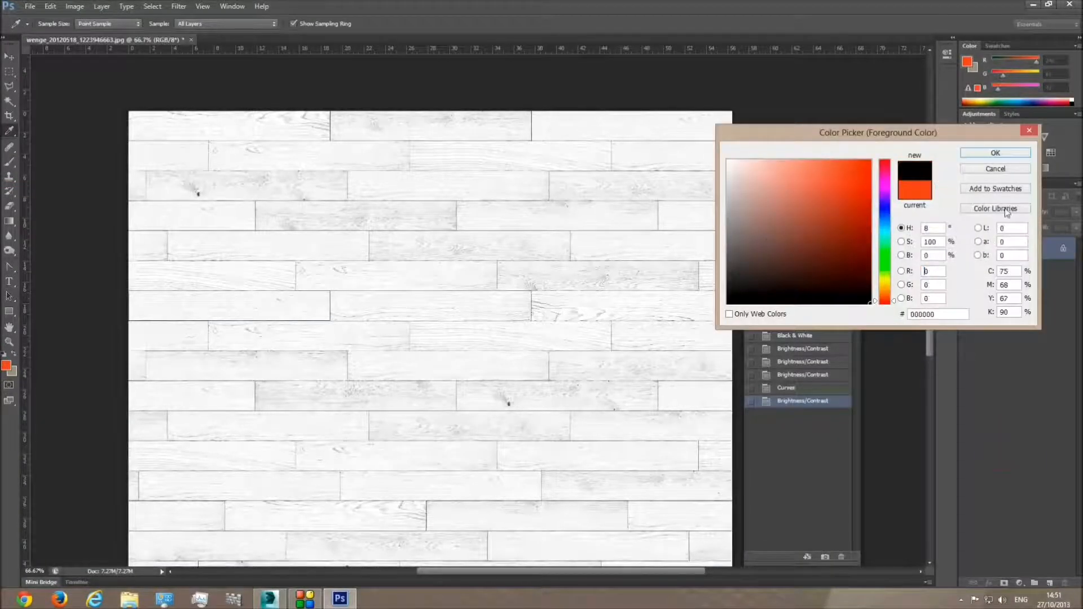
click(996, 157)
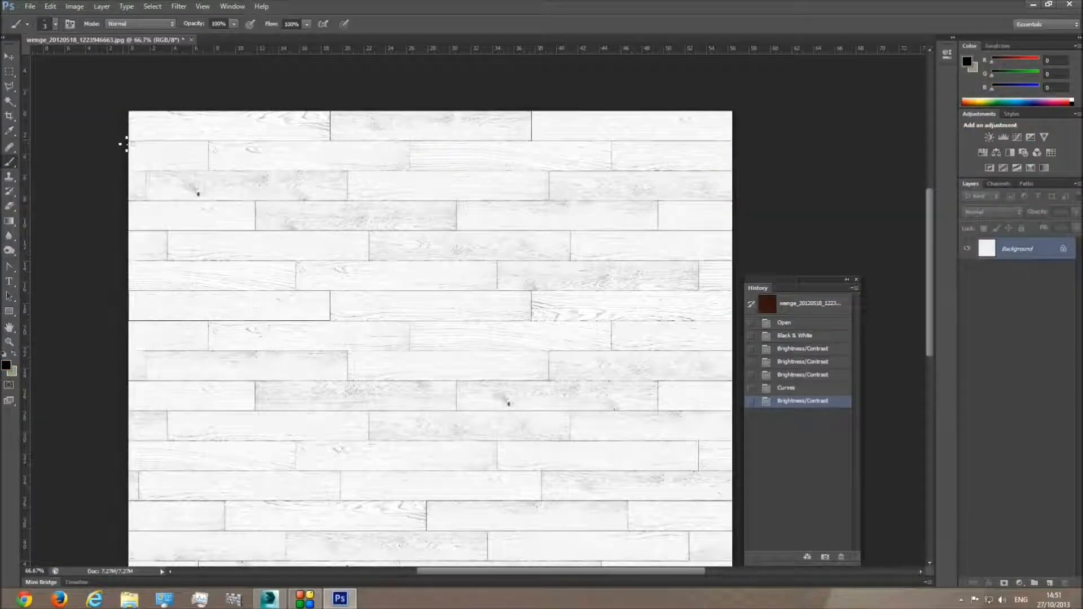
Step: Try to trace the first five horizontal plank joints with straight black 3 px brush lines across the texture
shift+drag(121, 141, 835, 145)
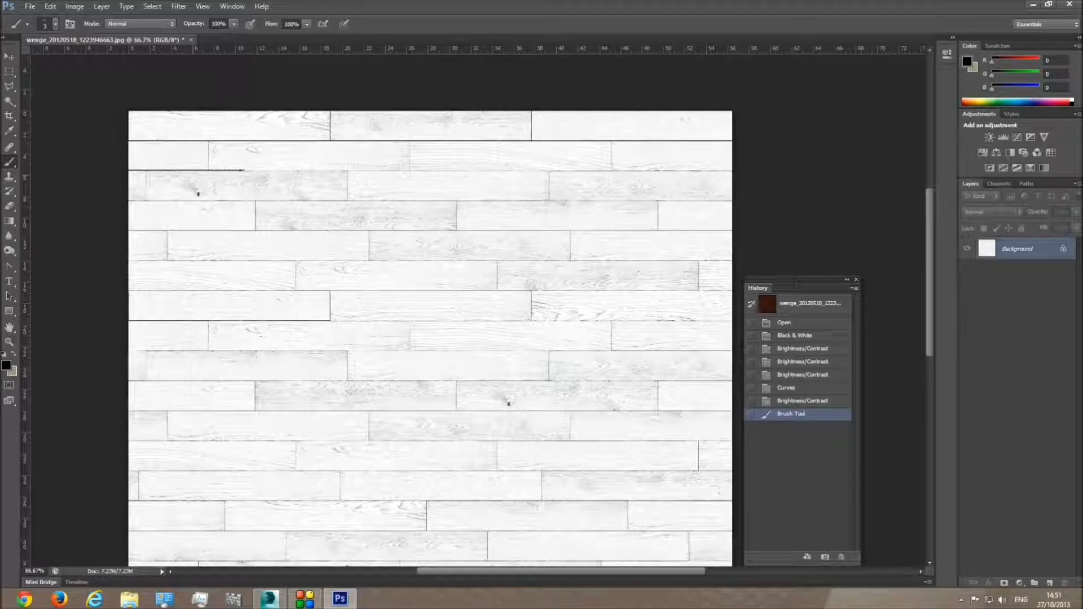
shift+drag(251, 170, 871, 213)
scroll(184, 226, right, 3)
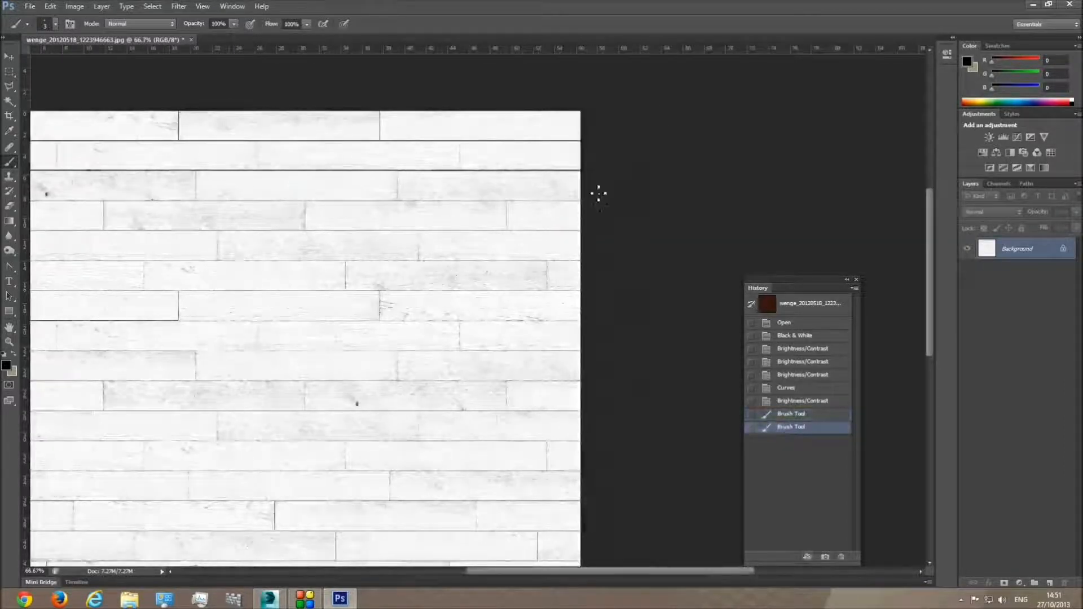
mouse_move(588, 201)
shift+mouse_down()
mouse_move(23, 210)
mouse_move(948, 242)
mouse_move(603, 260)
mouse_move(25, 262)
shift+mouse_up()
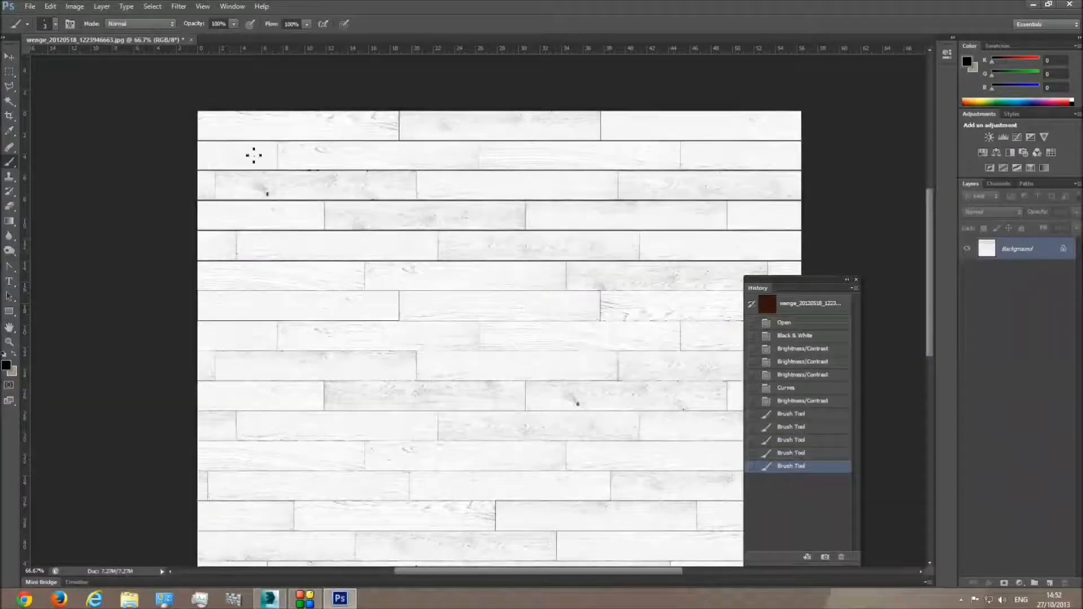
Step: Check the painted joint lines up close, and revert the image to the last Brightness/Contrast state, discarding the brush strokes
click(8, 346)
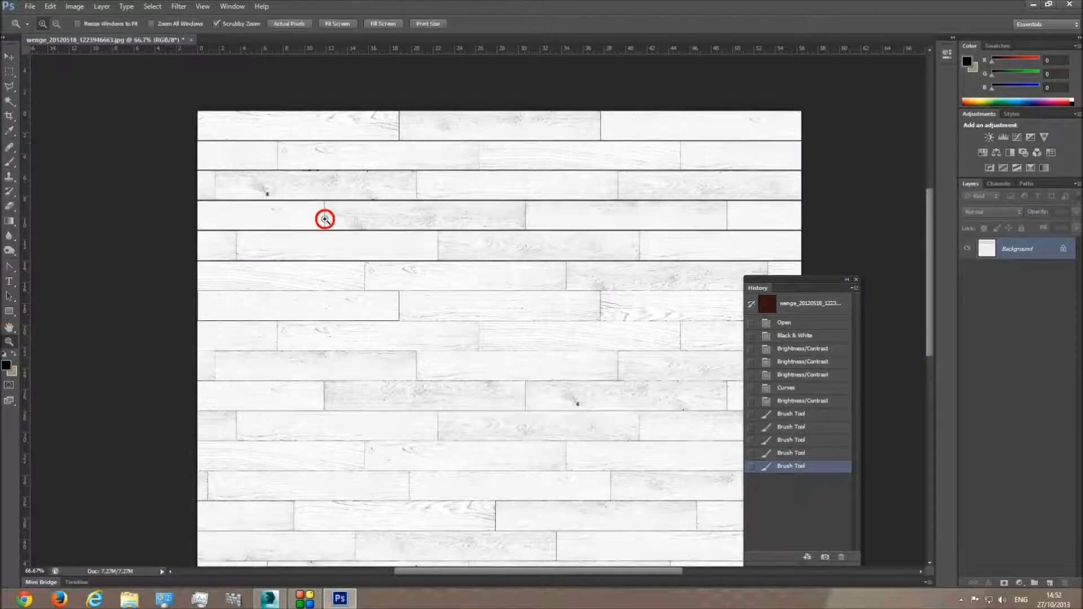
click(325, 219)
click(332, 264)
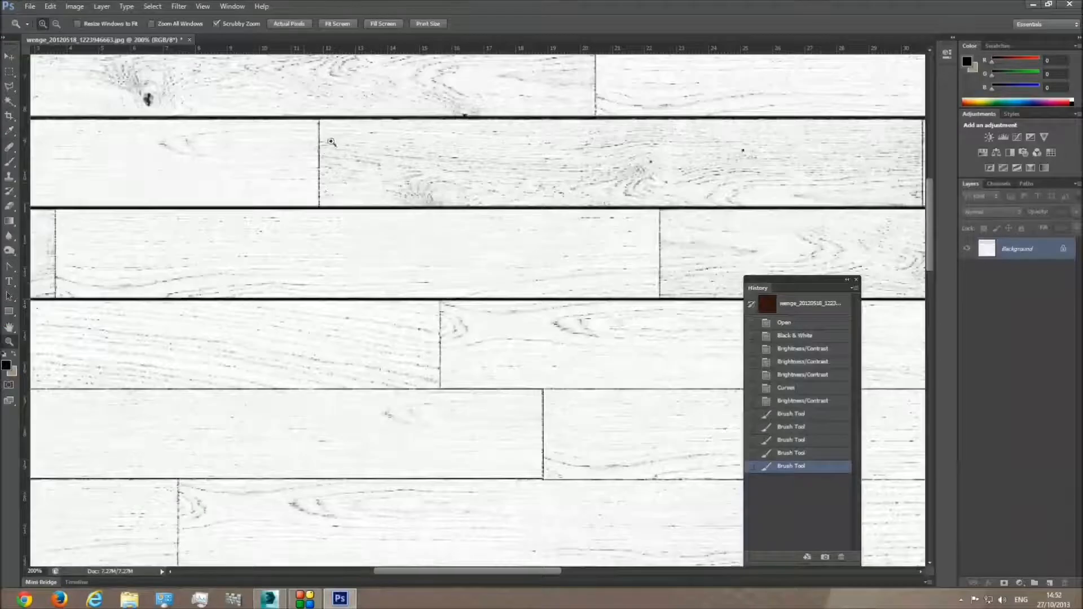
click(794, 401)
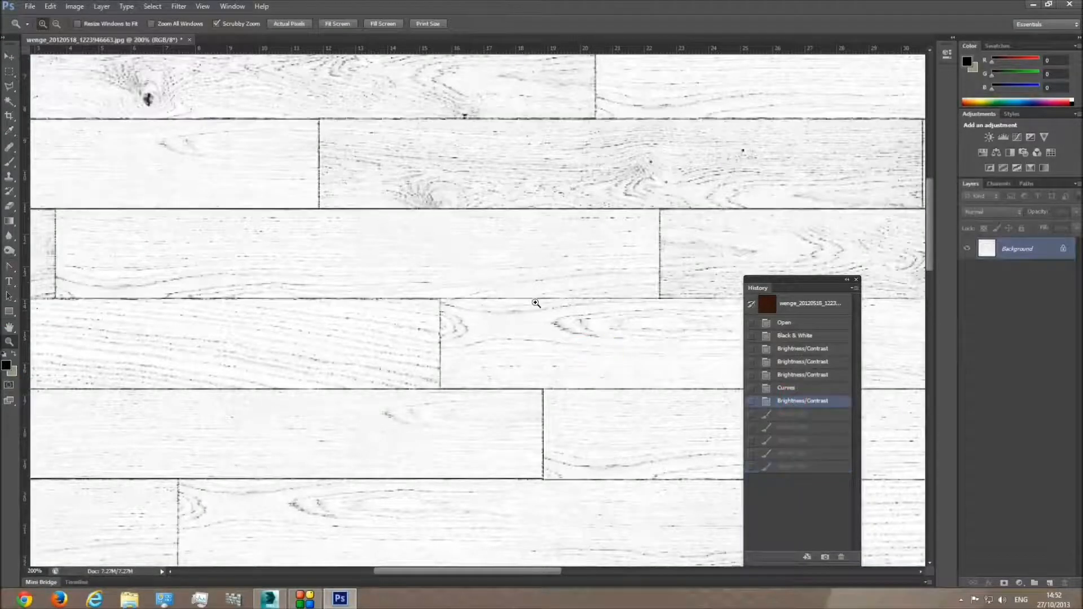
Step: Reduce the Brush tool's size to 1 px for finer joint lines
scroll(547, 310, up, 5)
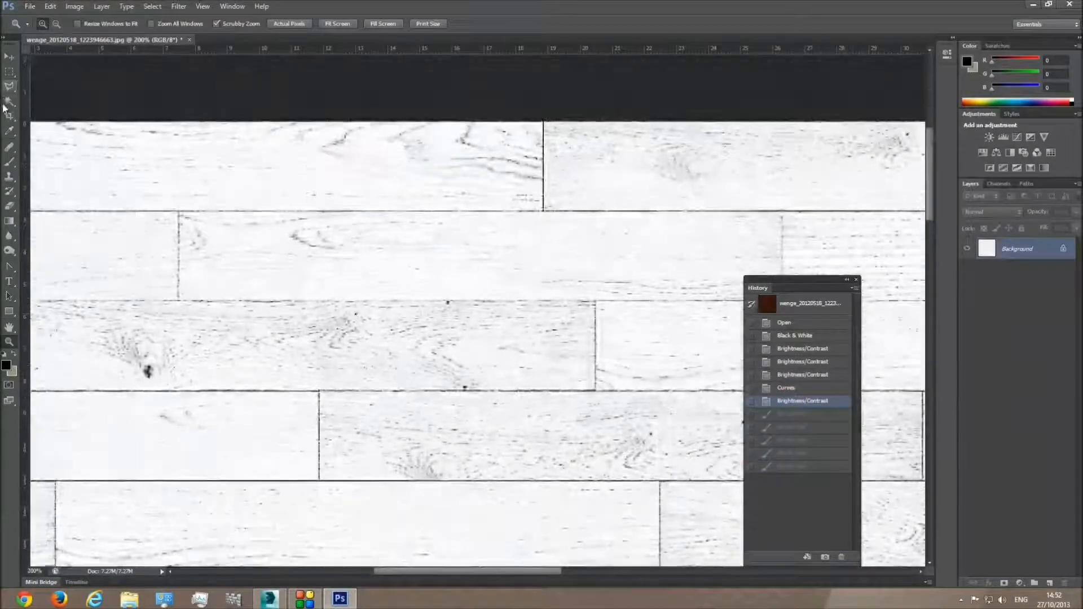
click(9, 162)
click(56, 24)
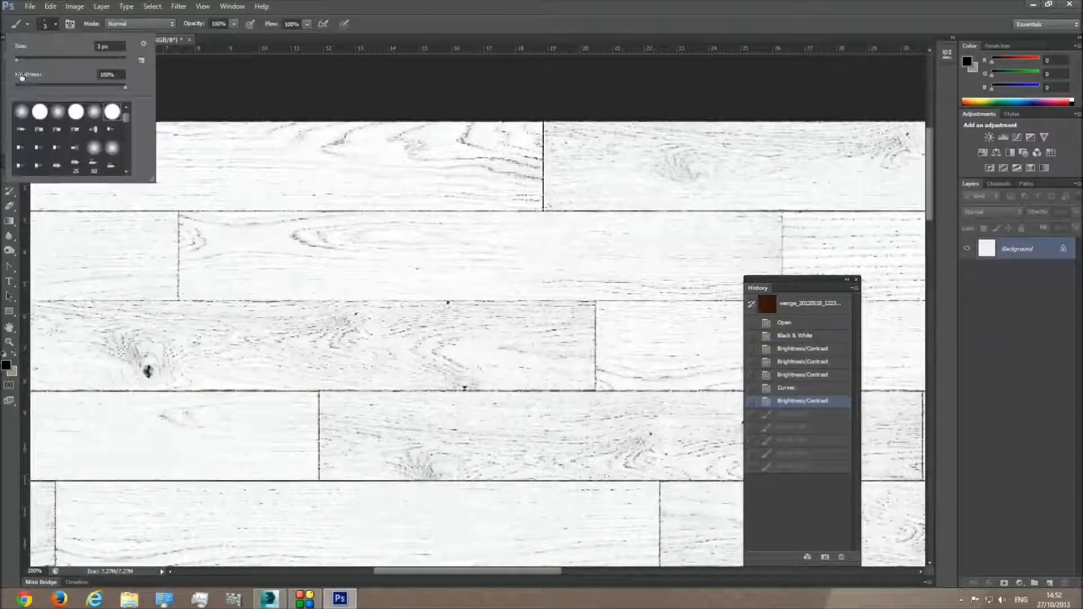
drag(19, 61, 2, 67)
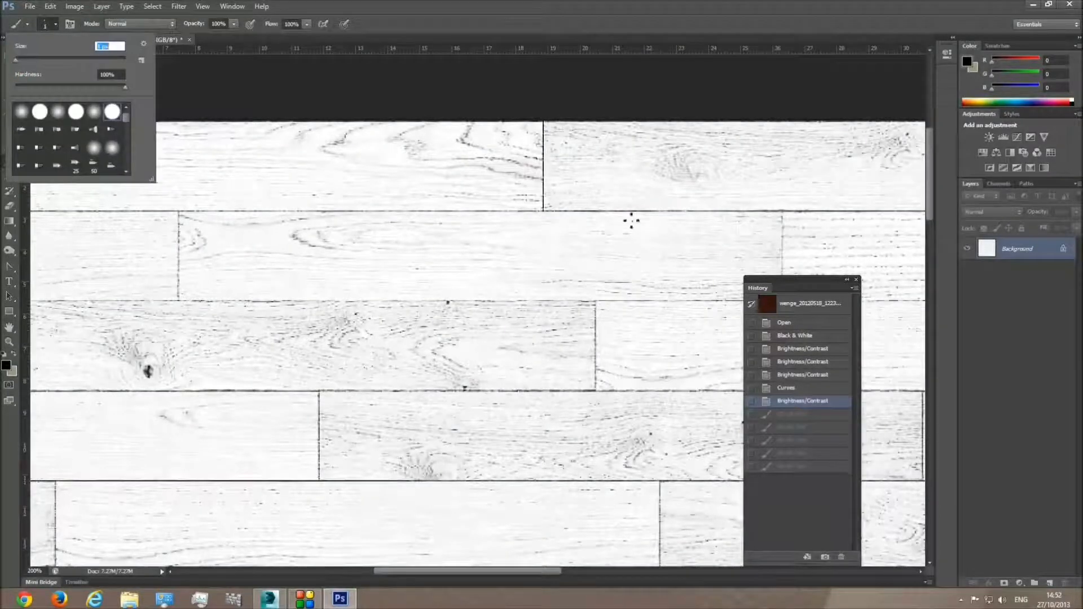
Step: Paint straight black lines along the first four horizontal plank joints, across the full width of the texture
drag(518, 571, 741, 571)
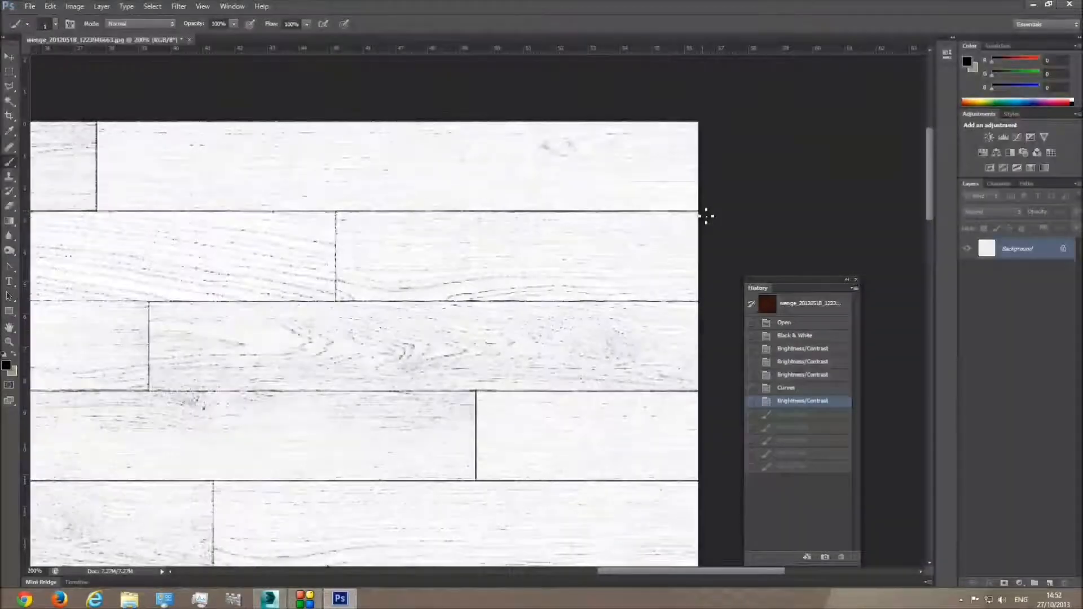
drag(691, 571, 384, 571)
drag(393, 303, 392, 389)
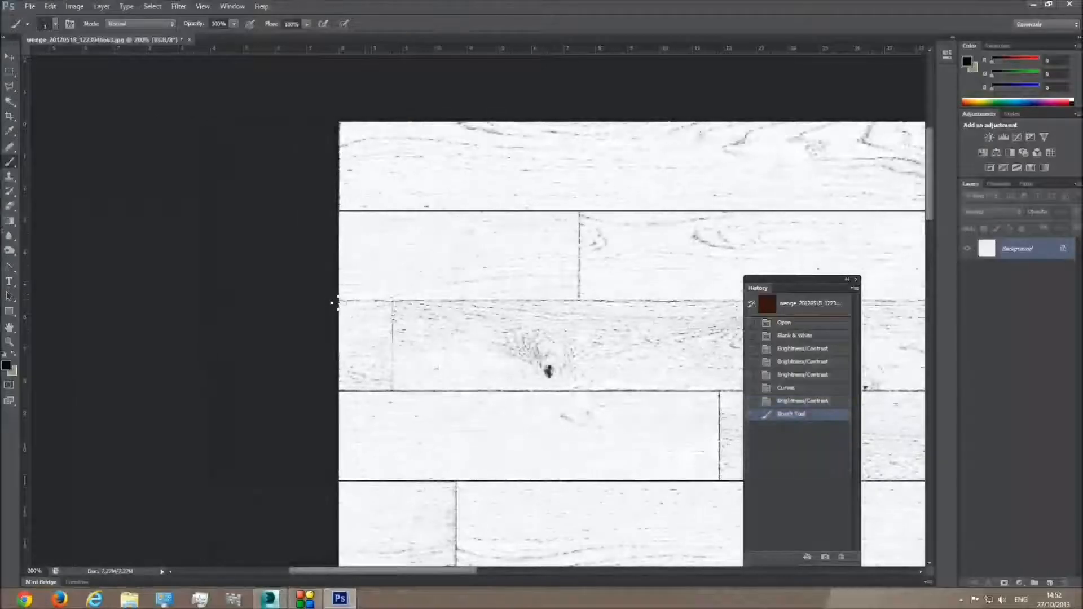
shift+drag(381, 304, 1081, 322)
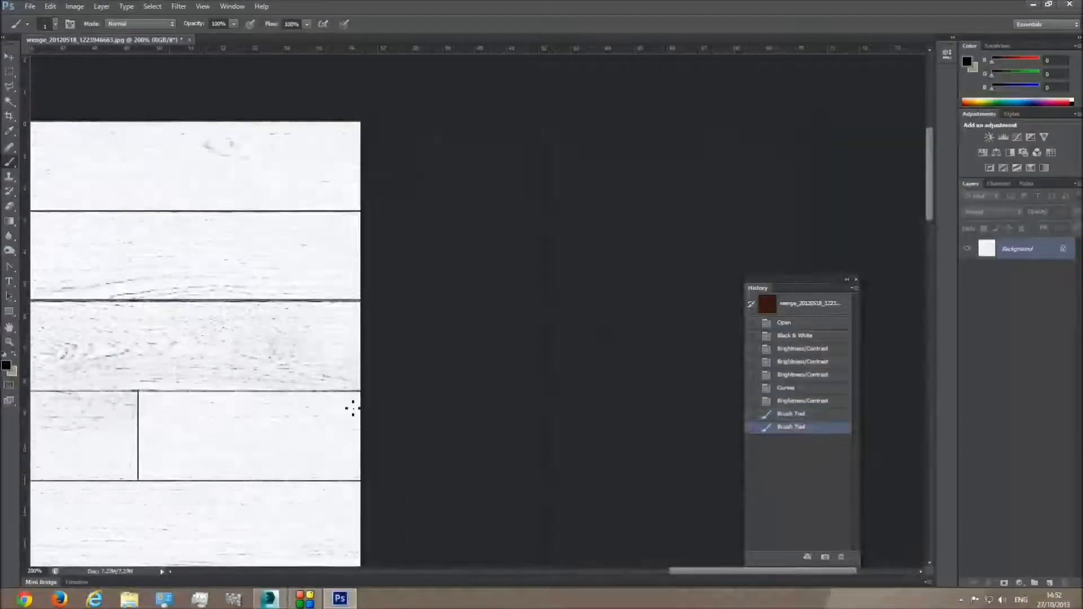
shift+drag(359, 391, 3, 394)
shift+drag(486, 482, 1081, 493)
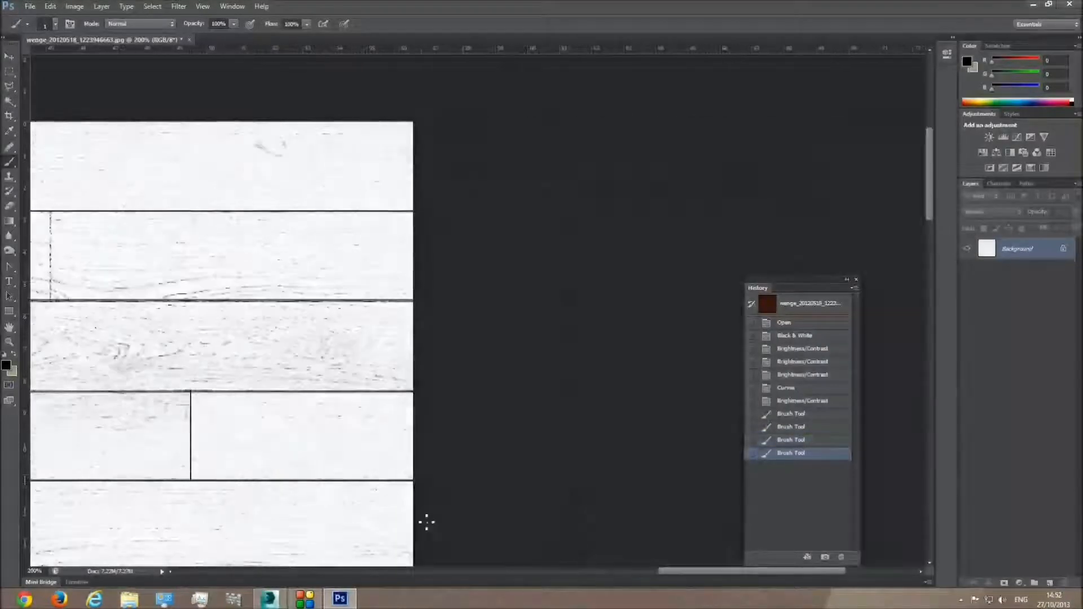
Step: Trace the fifth, sixth and seventh horizontal plank joints with straight black brush lines across the full texture width
scroll(425, 496, down, 2)
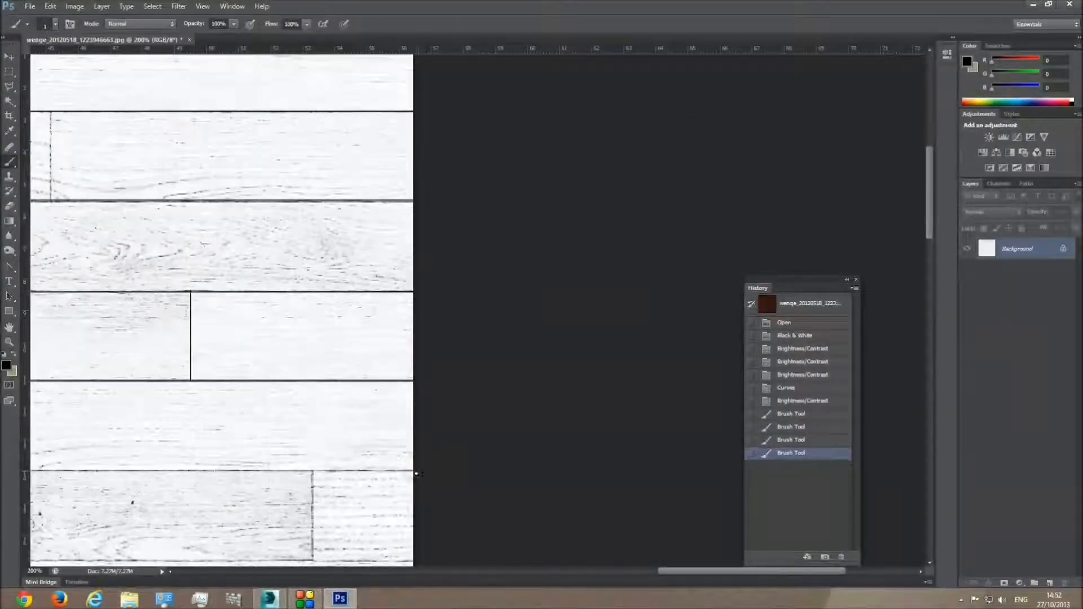
shift+drag(417, 473, 5, 480)
scroll(323, 508, down, 3)
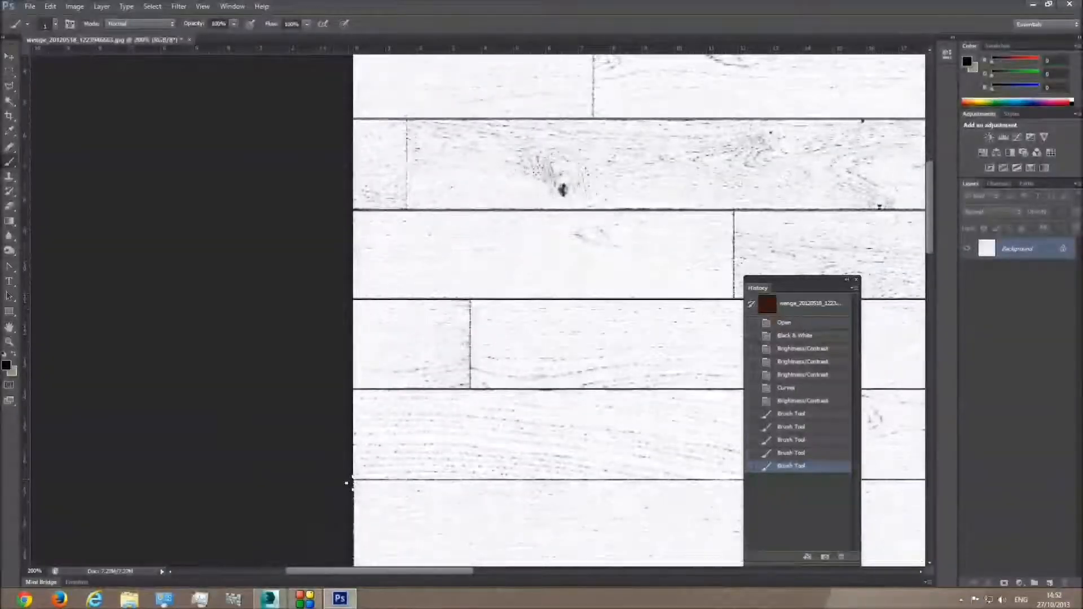
shift+drag(350, 477, 1081, 477)
scroll(513, 477, down, 2)
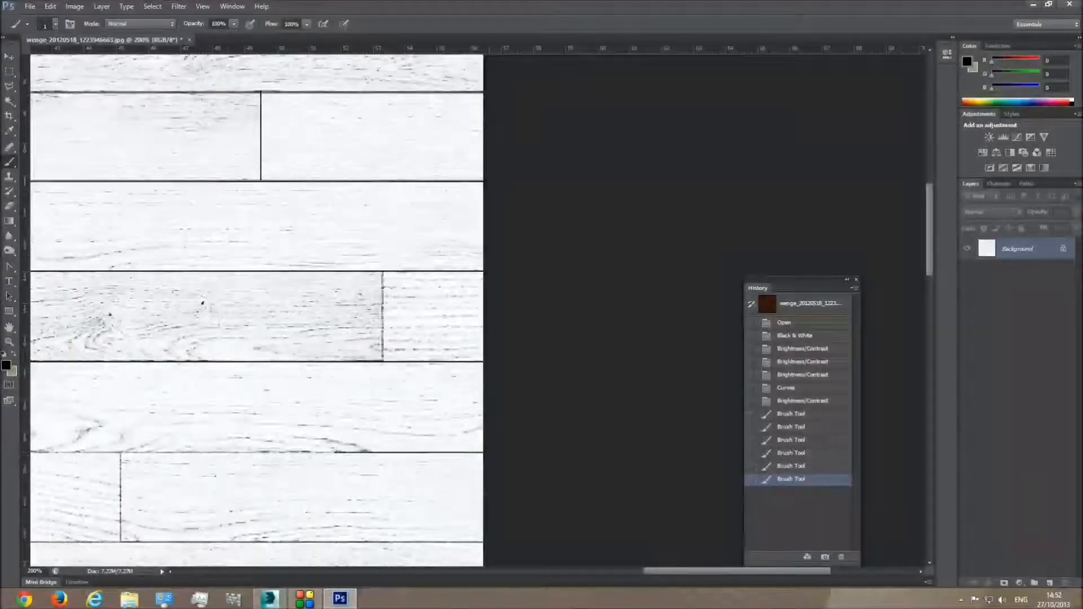
shift+drag(299, 453, 2, 463)
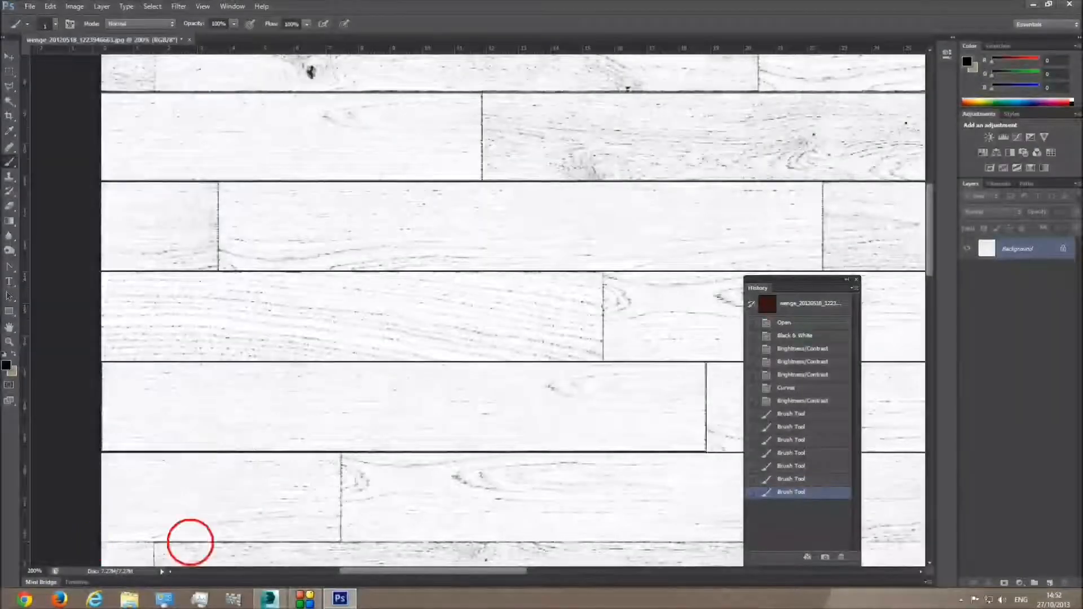
Step: Darken the eighth, ninth and tenth horizontal plank joints with straight 1 px black lines from edge to edge
mouse_move(190, 542)
shift+mouse_down()
mouse_move(936, 544)
mouse_move(707, 550)
shift+mouse_up()
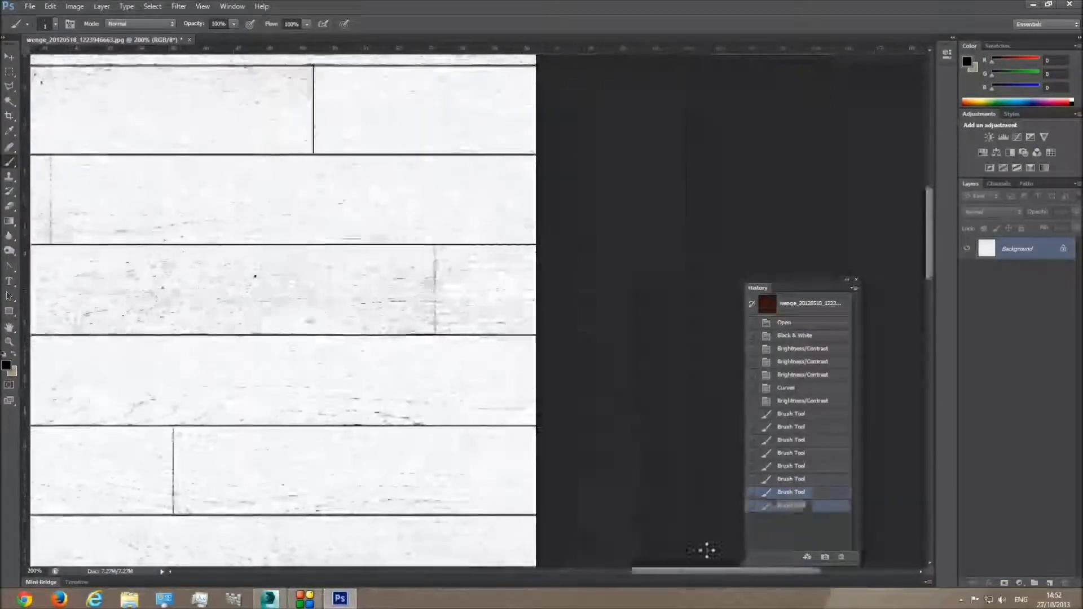
scroll(561, 529, down, 5)
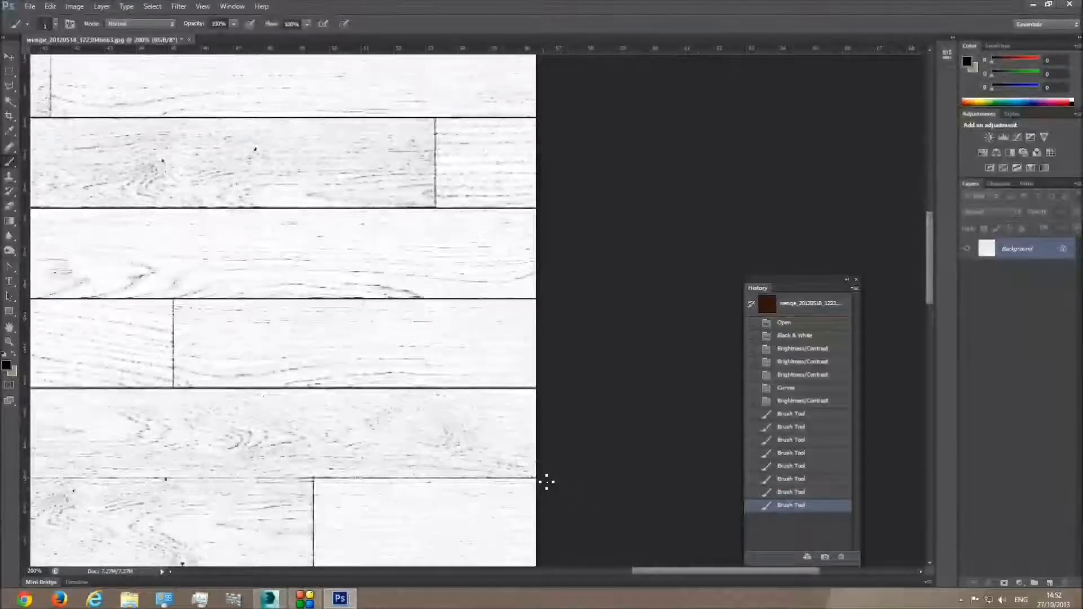
ctrl+scroll(451, 479, left, 15)
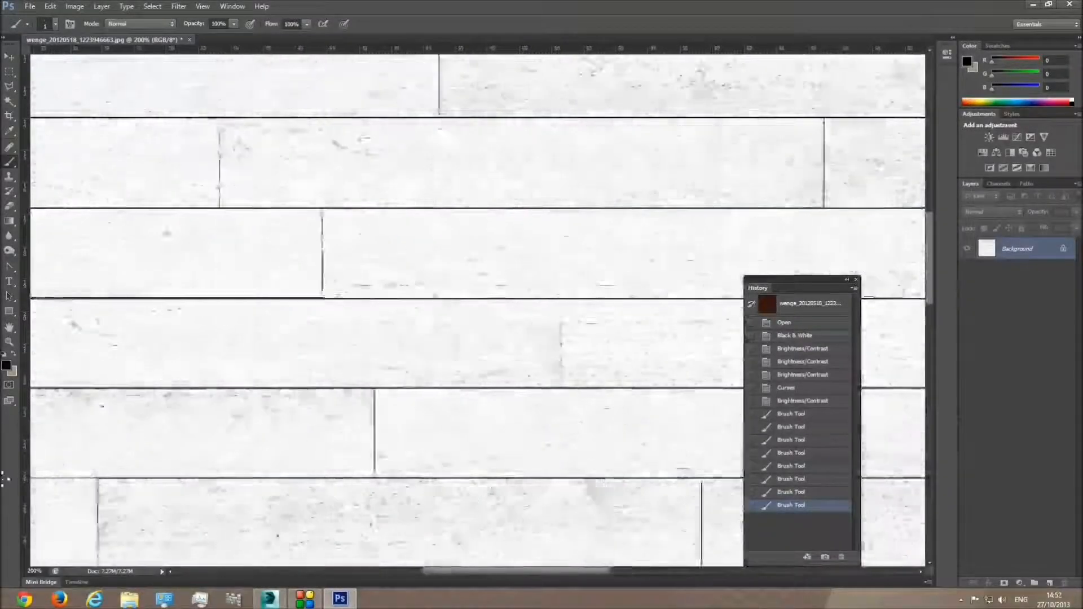
shift+drag(3, 480, 409, 515)
scroll(492, 499, down, 3)
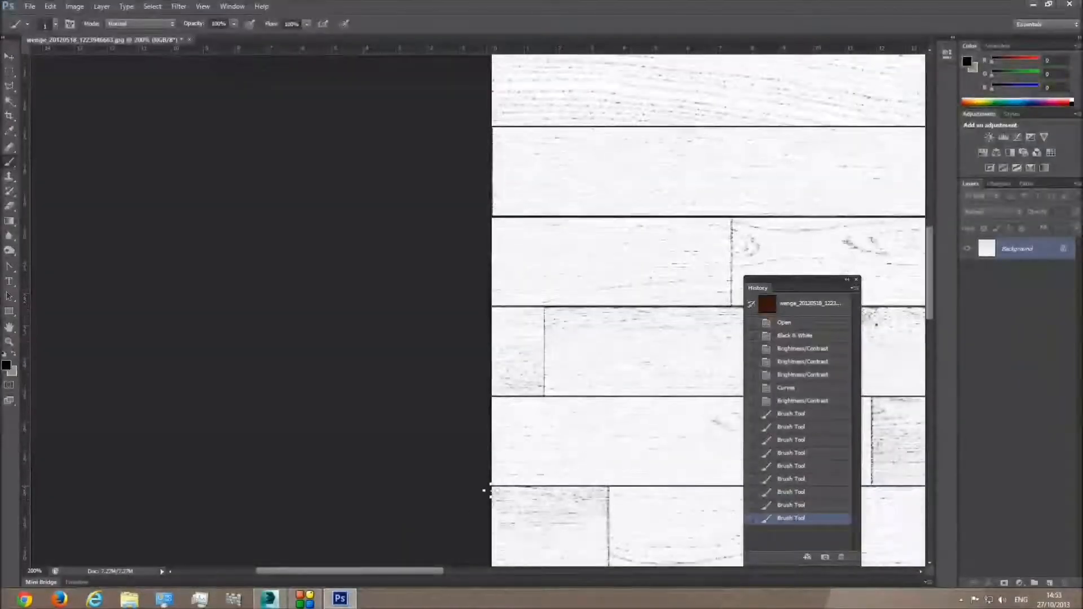
ctrl+scroll(542, 486, right, 15)
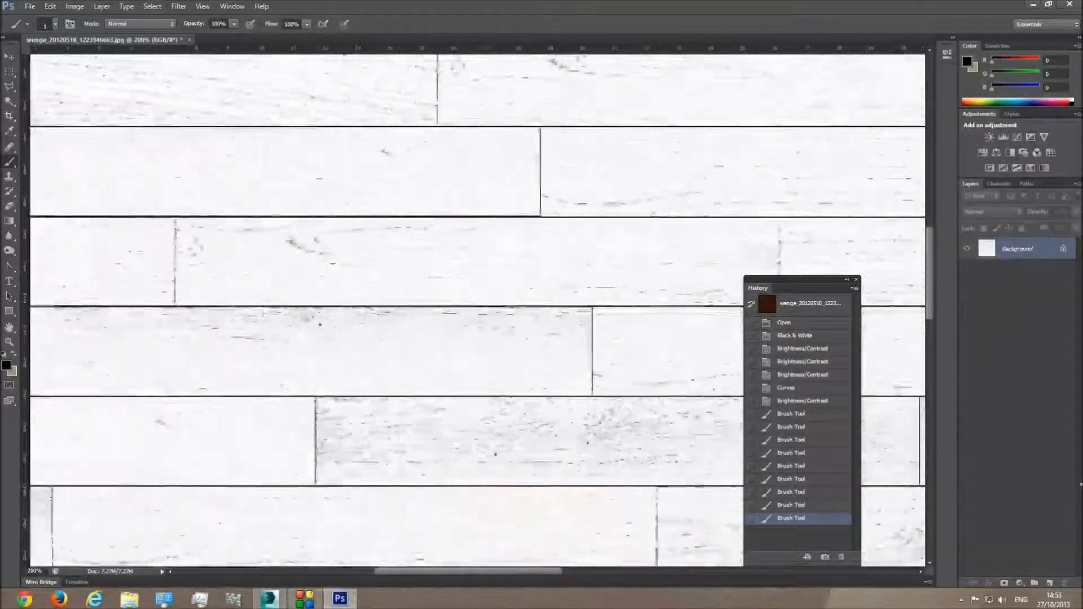
shift+drag(1082, 485, 1081, 486)
Step: Paint straight black lines over the eleventh and twelfth horizontal plank joints, spanning the full texture width
scroll(442, 491, down, 4)
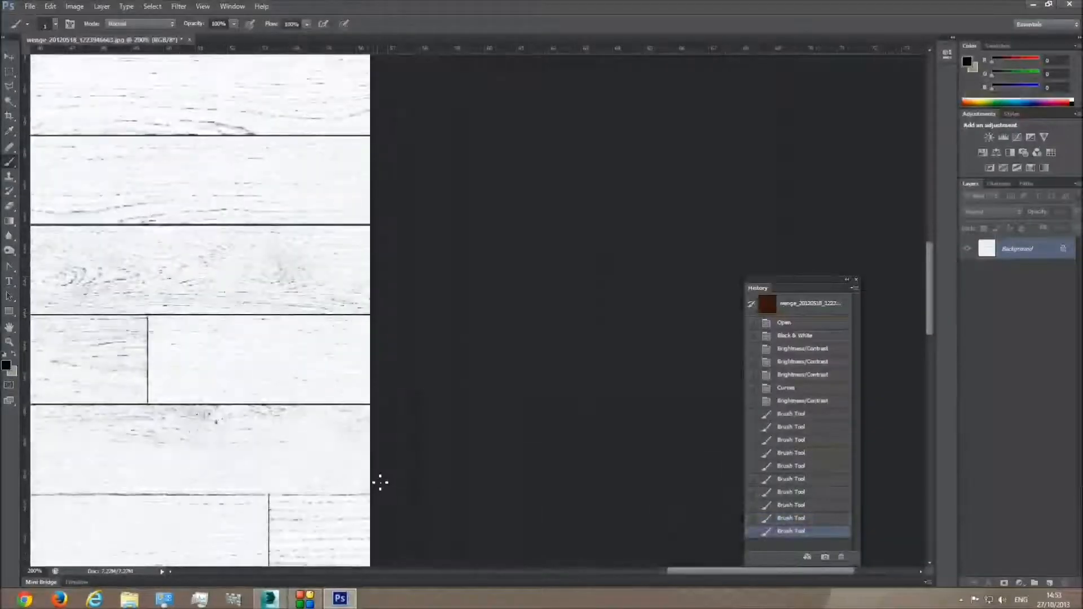
ctrl+scroll(377, 495, left, 10)
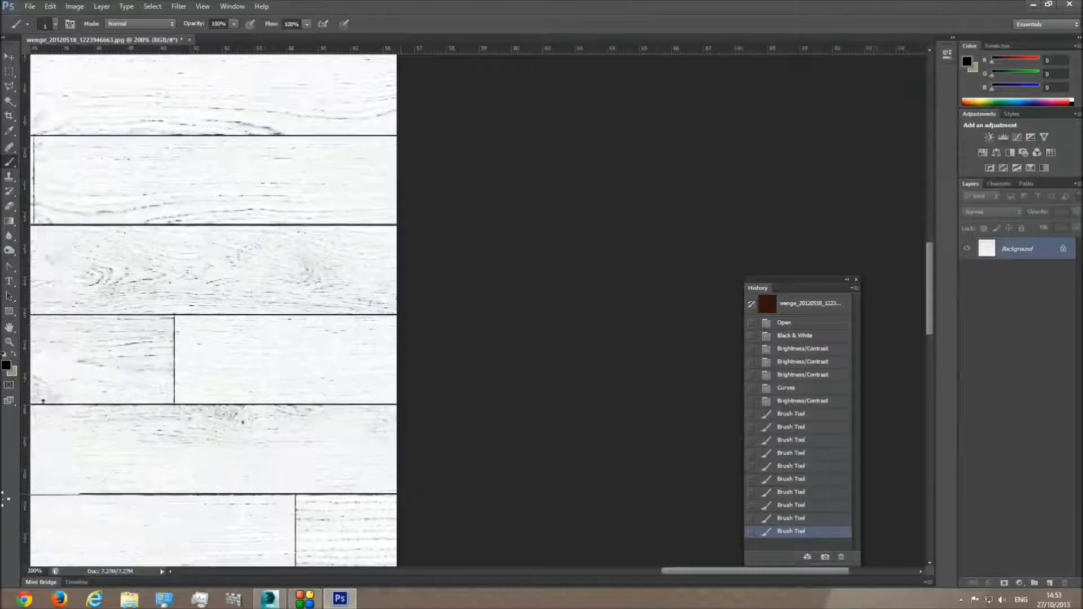
shift+drag(2, 505, 2, 506)
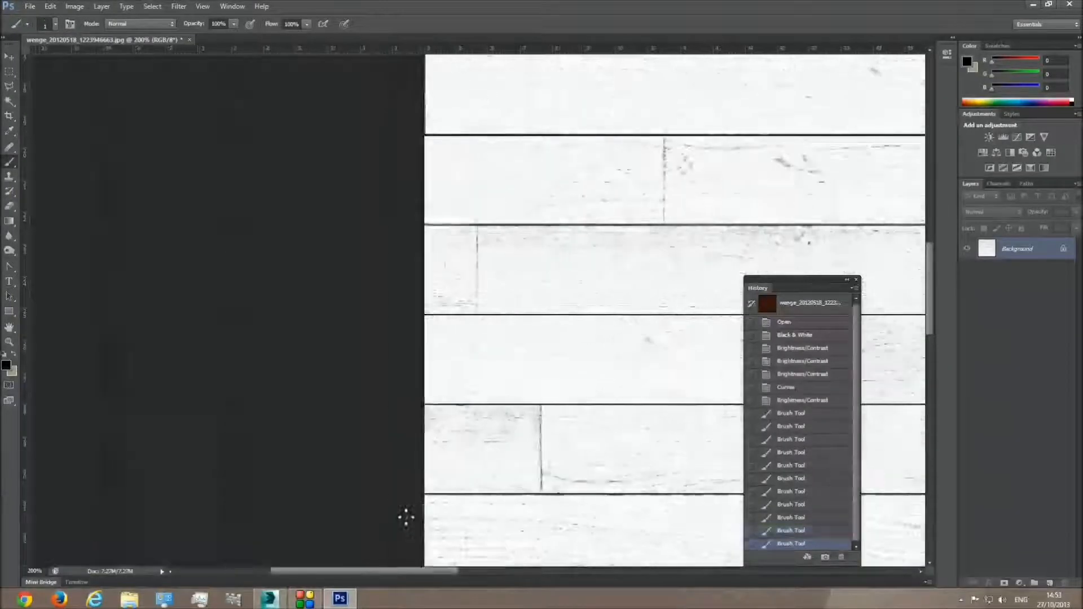
scroll(434, 507, down, 7)
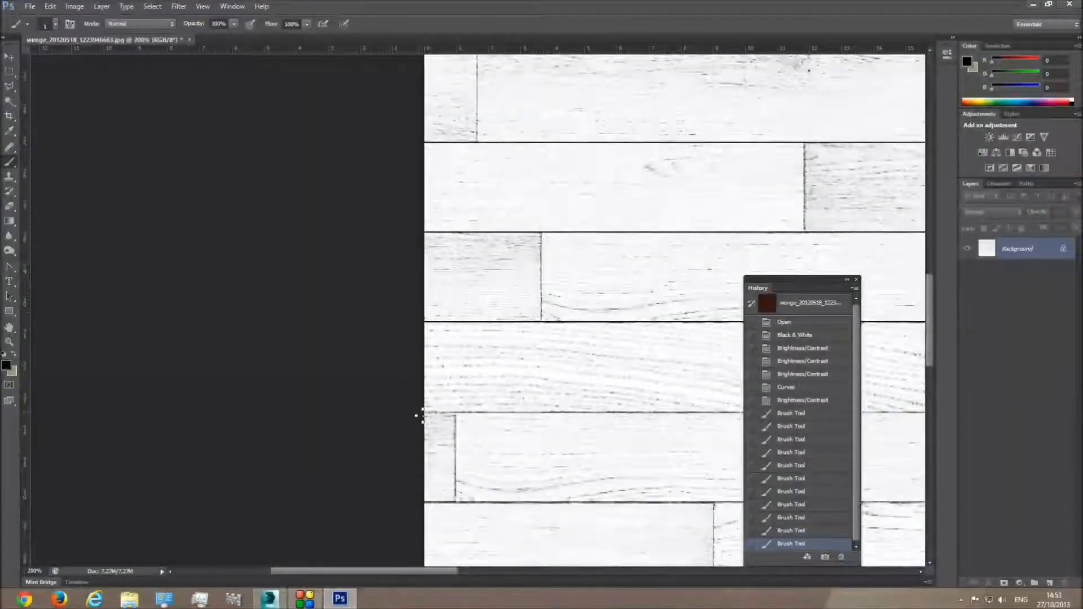
shift+drag(422, 414, 1081, 427)
scroll(353, 481, down, 1)
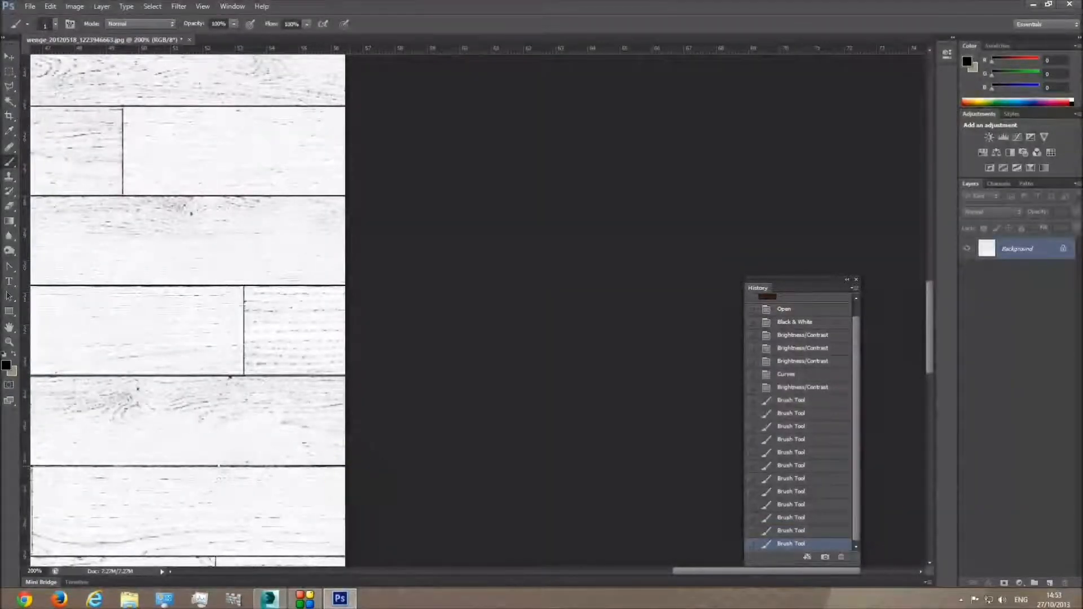
Step: Paint straight black lines over the next four horizontal plank joints, from edge to edge of the texture
shift+drag(219, 473, 2, 482)
scroll(404, 482, down, 6)
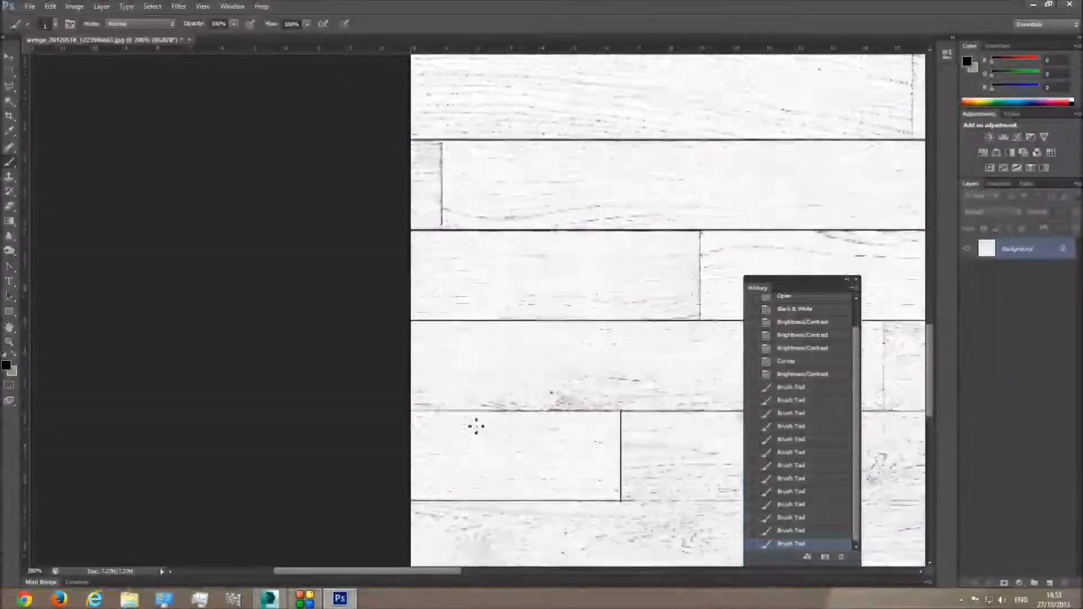
mouse_move(931, 388)
mouse_down()
mouse_move(930, 462)
mouse_move(930, 400)
mouse_up()
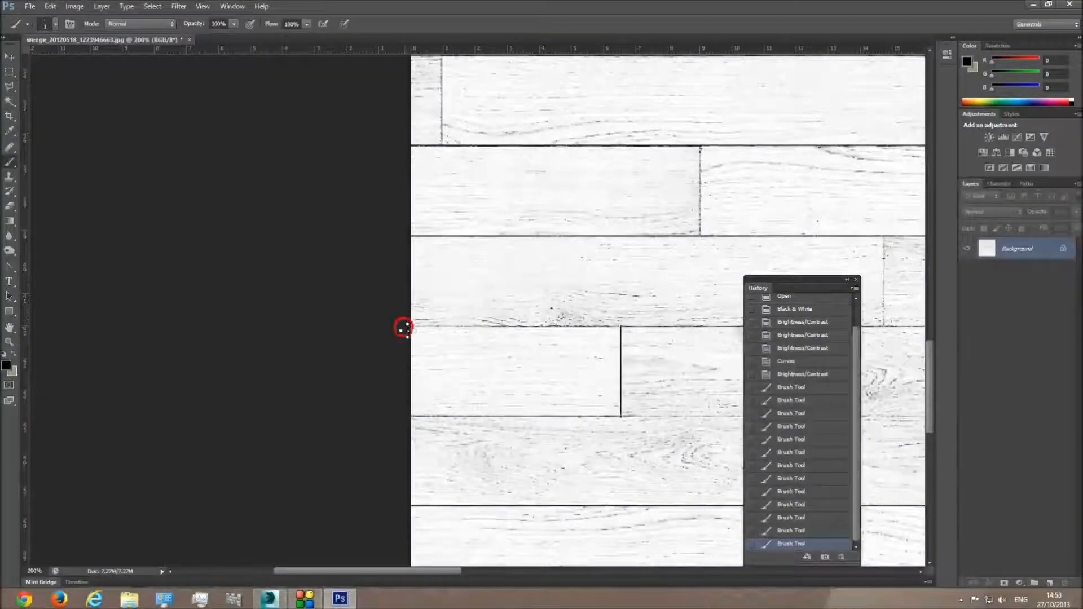
shift+drag(741, 329, 297, 346)
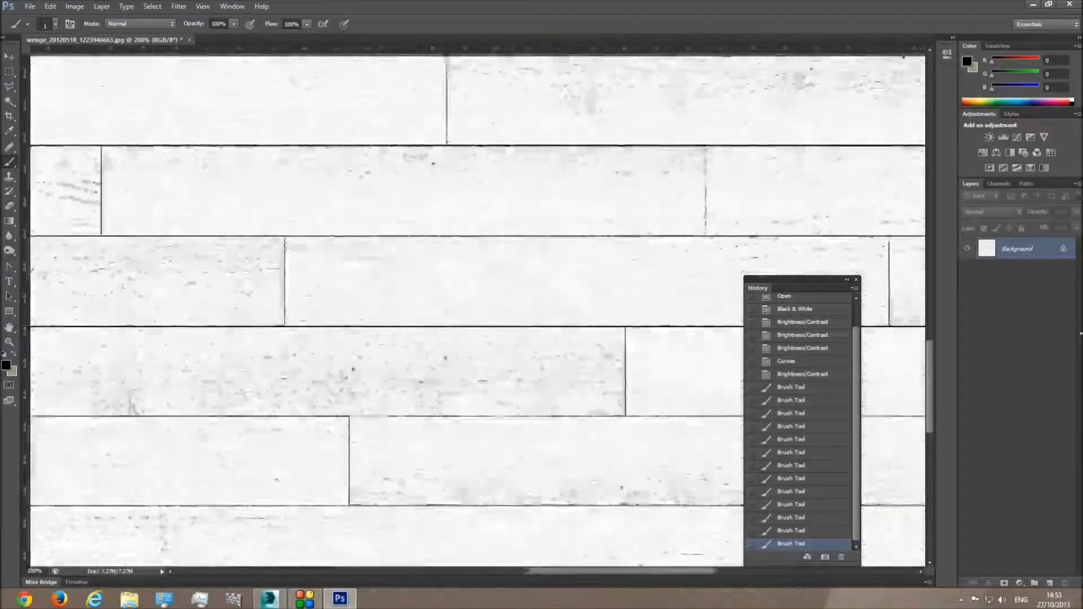
shift+drag(1082, 334, 1081, 333)
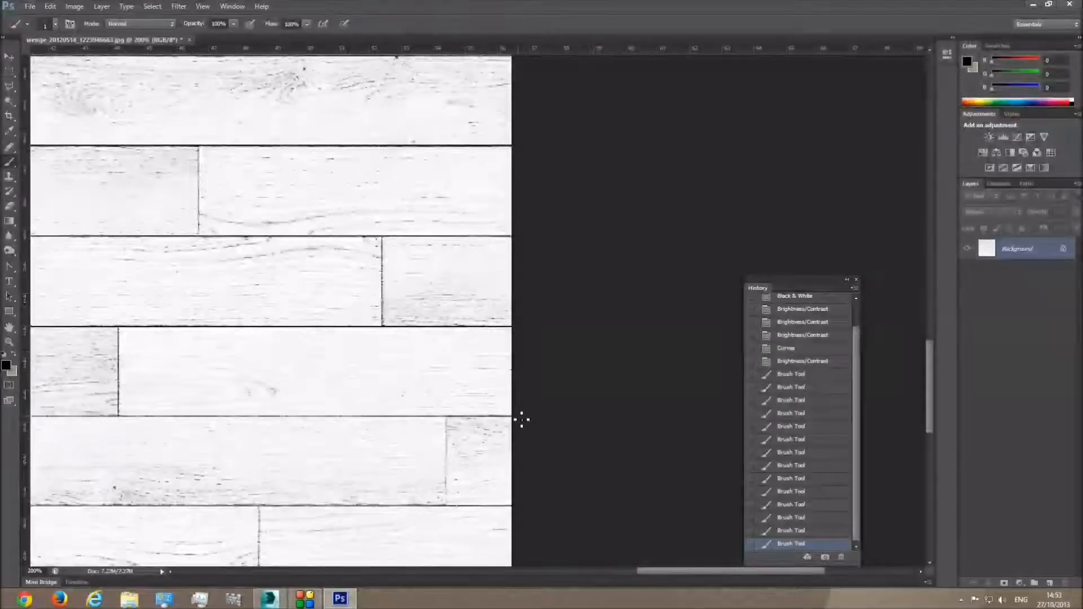
shift+drag(519, 417, 2, 431)
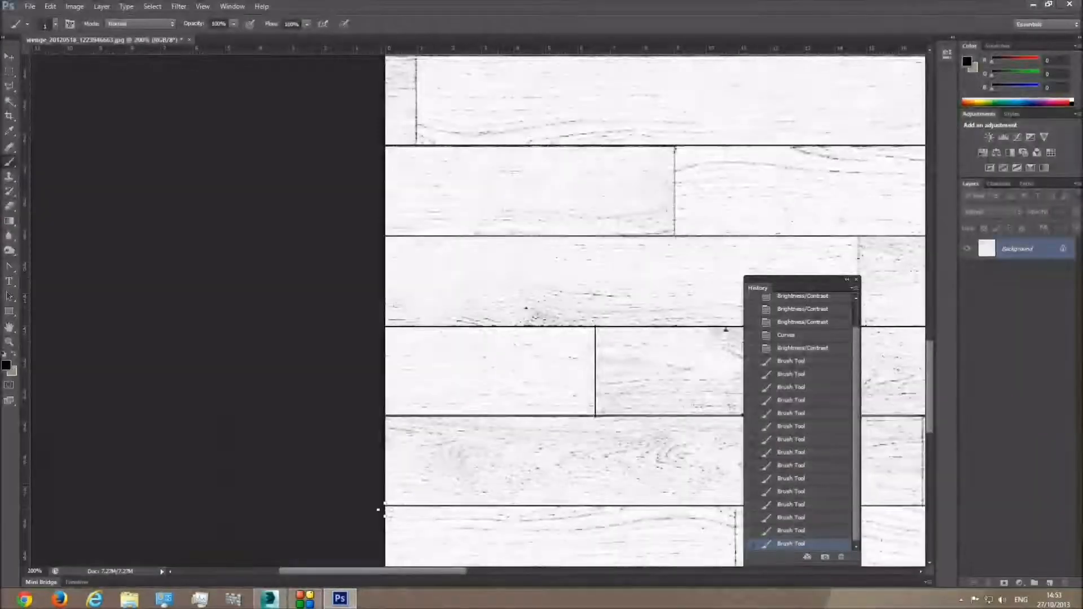
shift+drag(385, 507, 1081, 510)
Step: Darken the two lowest horizontal plank joints and the texture's bottom edge with straight black brush lines across the full width
scroll(327, 508, down, 5)
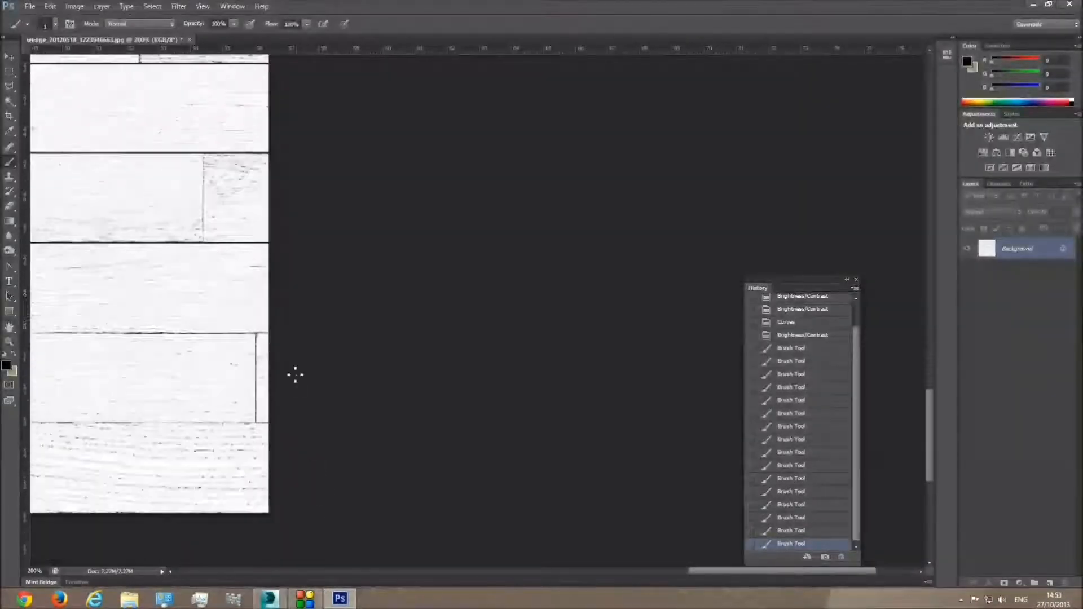
ctrl+scroll(276, 335, left, 15)
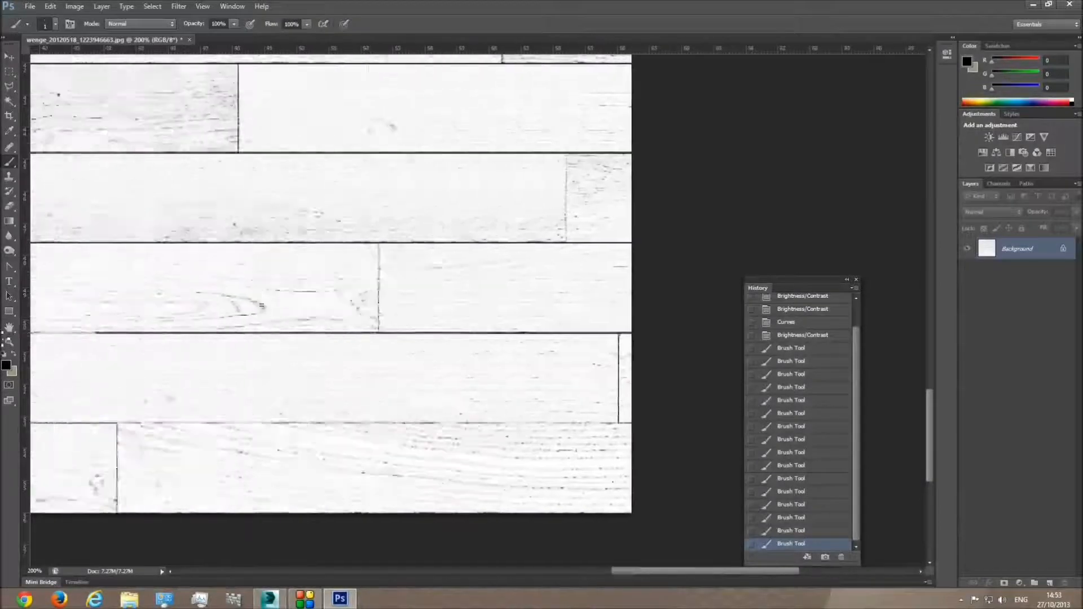
ctrl+scroll(264, 454, left, 10)
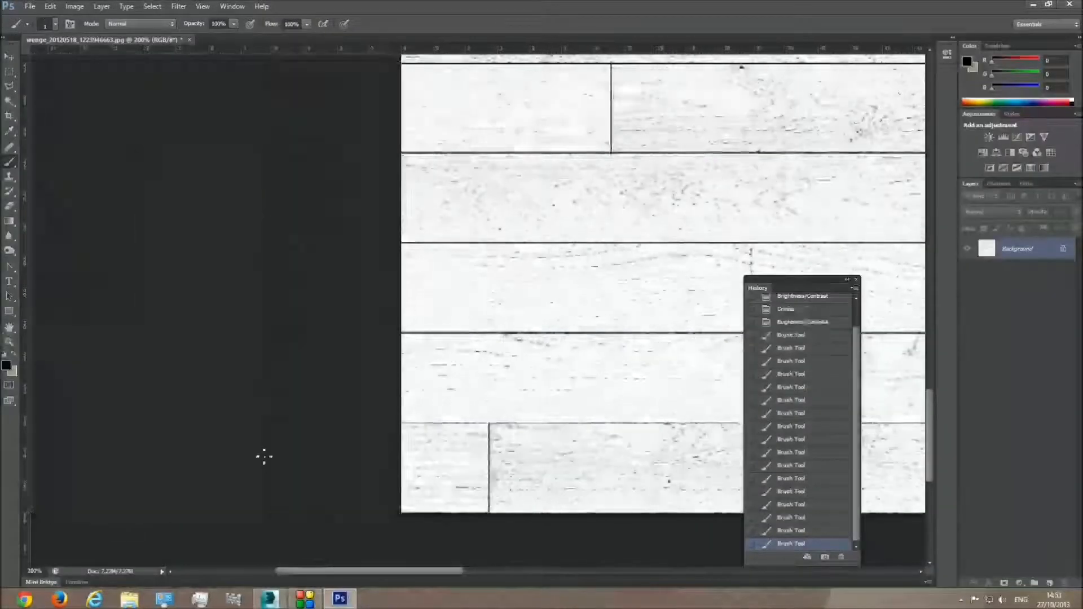
ctrl+scroll(398, 425, right, 15)
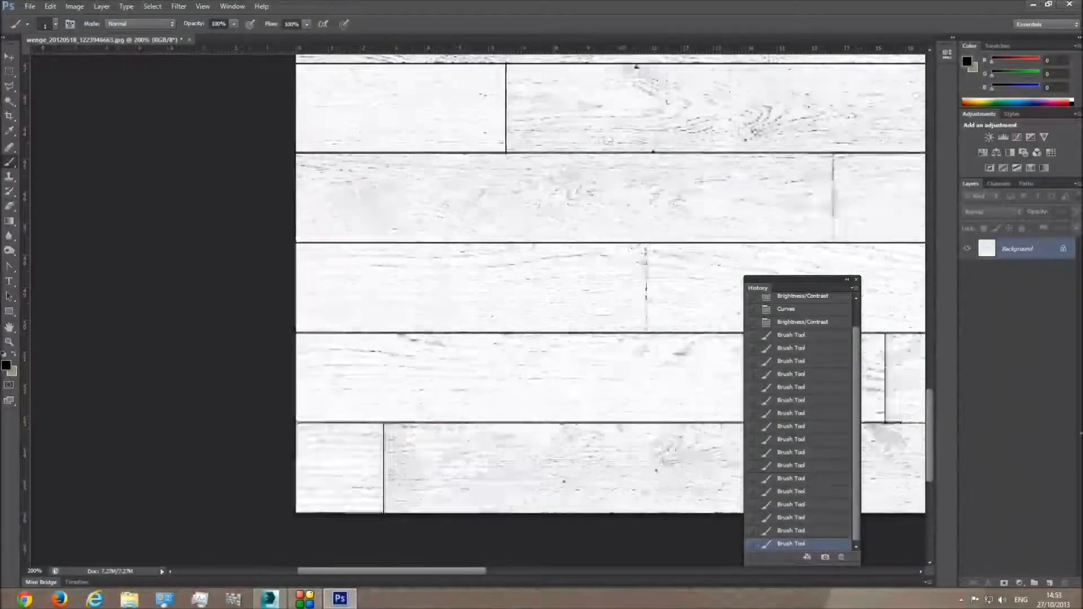
ctrl+scroll(480, 282, right, 15)
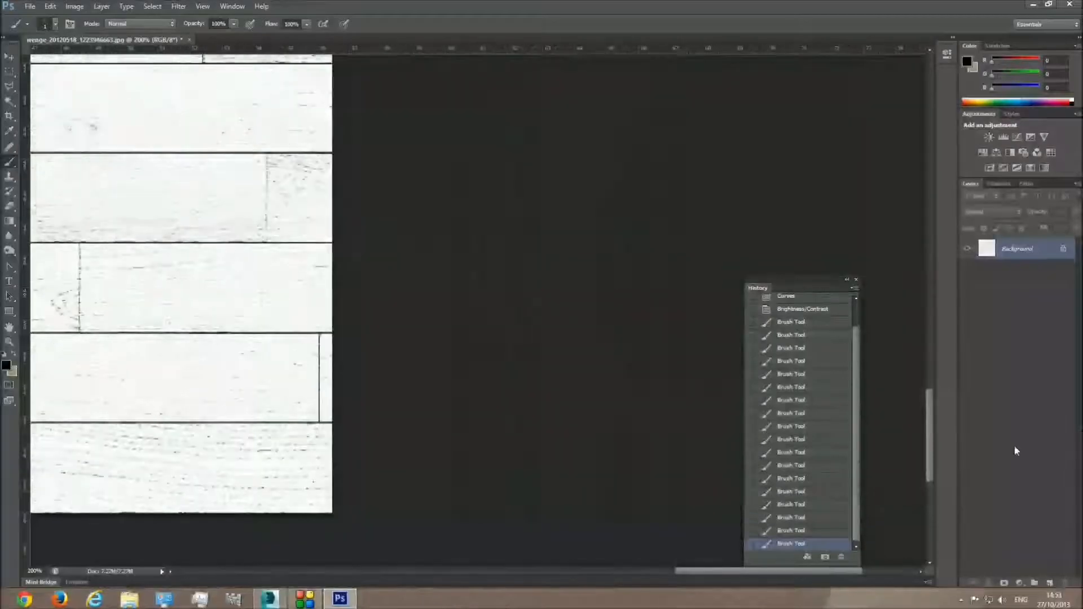
drag(927, 464, 929, 502)
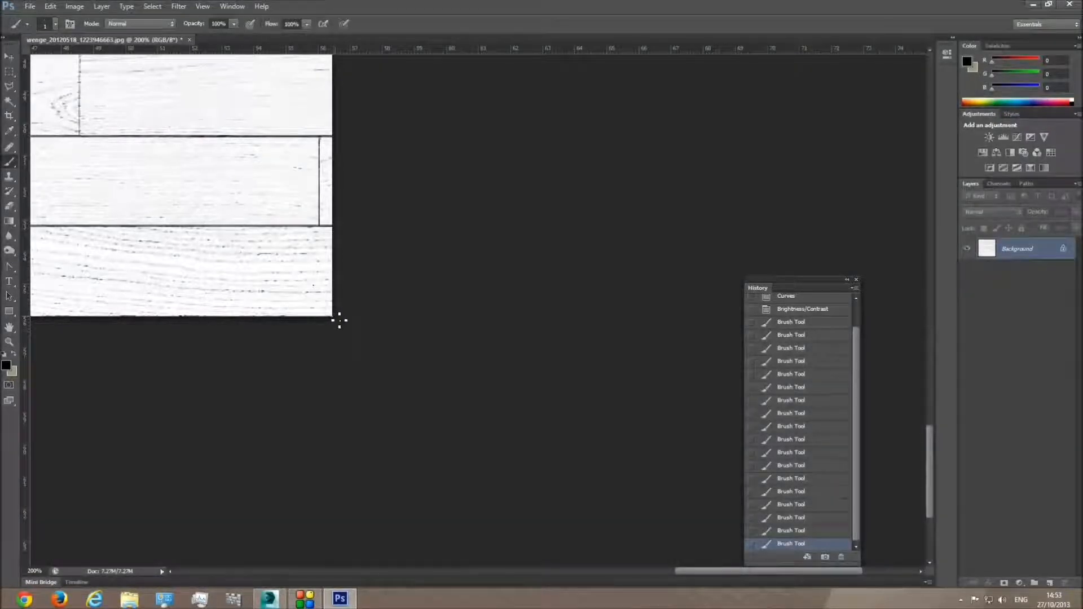
mouse_move(331, 316)
shift+mouse_down()
mouse_move(3, 325)
mouse_move(9, 351)
shift+mouse_up()
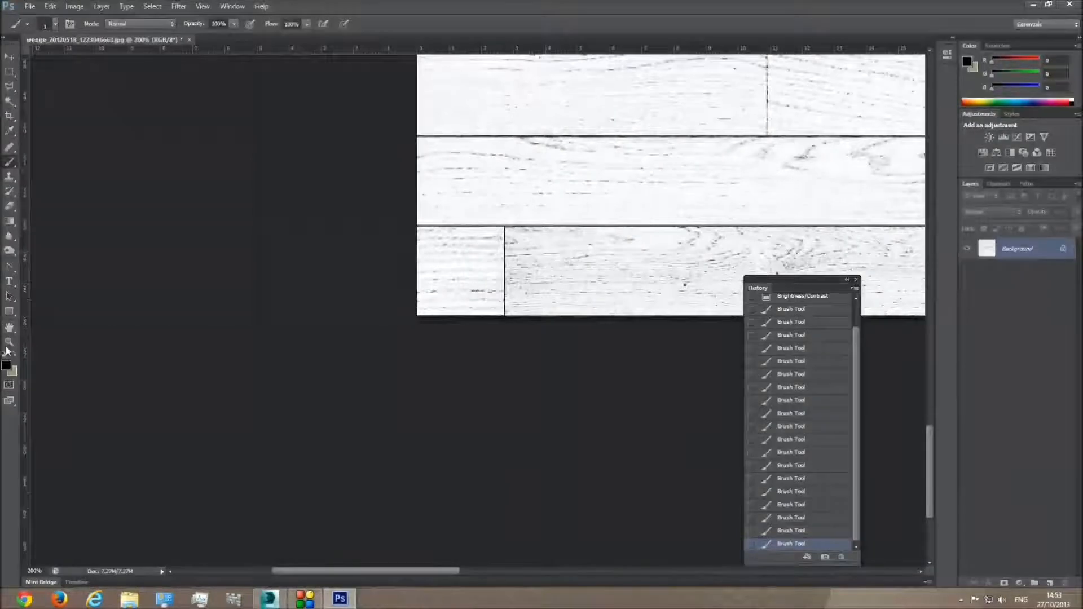
Step: Save the whole texture to the desktop as a JPEG named wood_bump, at Maximum quality
click(9, 342)
drag(604, 266, 454, 320)
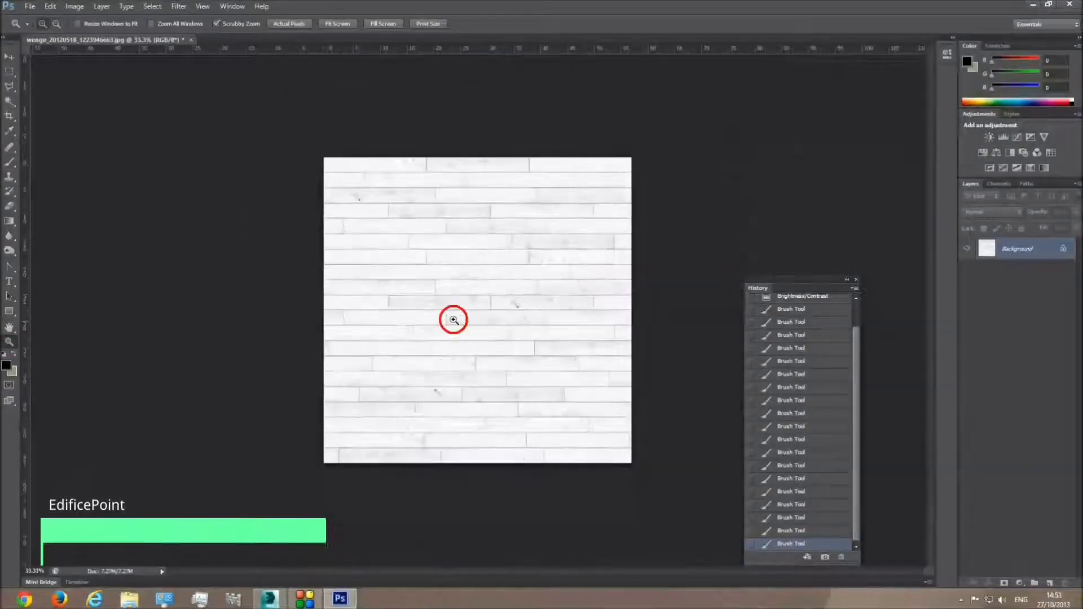
click(453, 320)
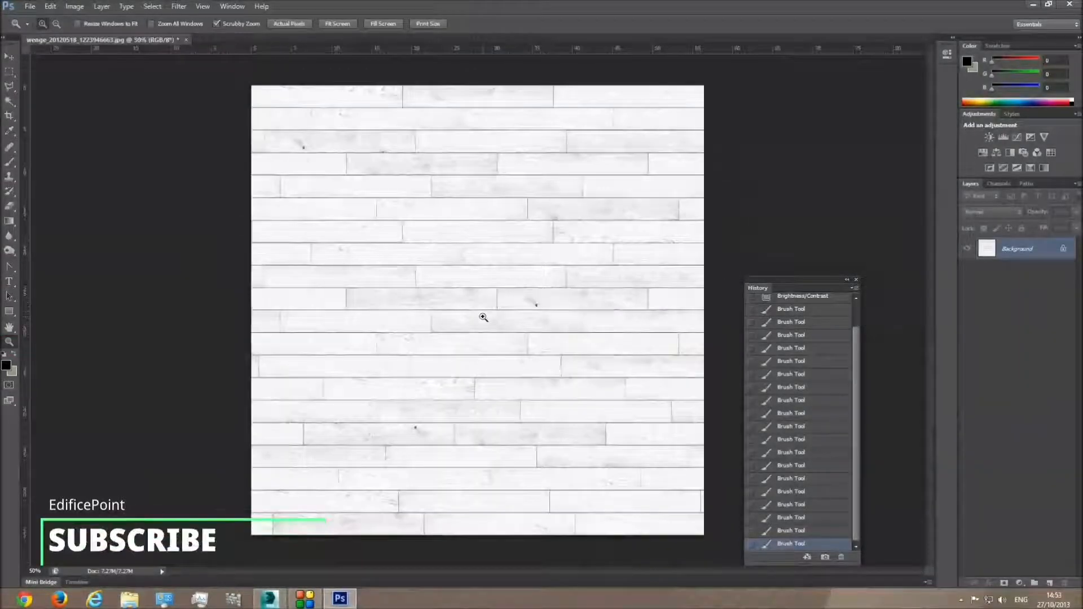
click(27, 7)
click(65, 141)
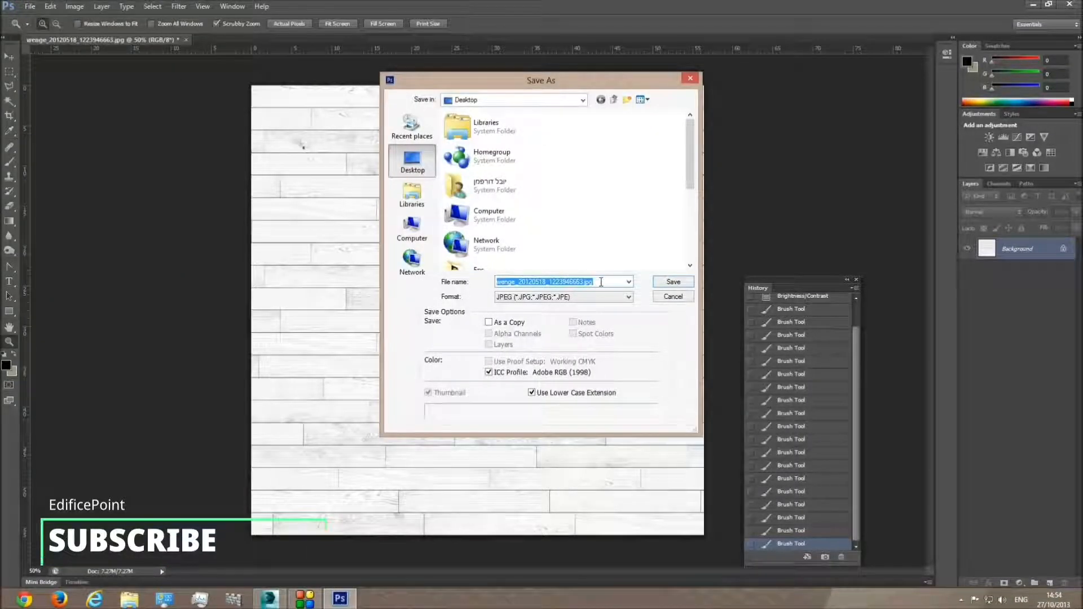
text(wood_b)
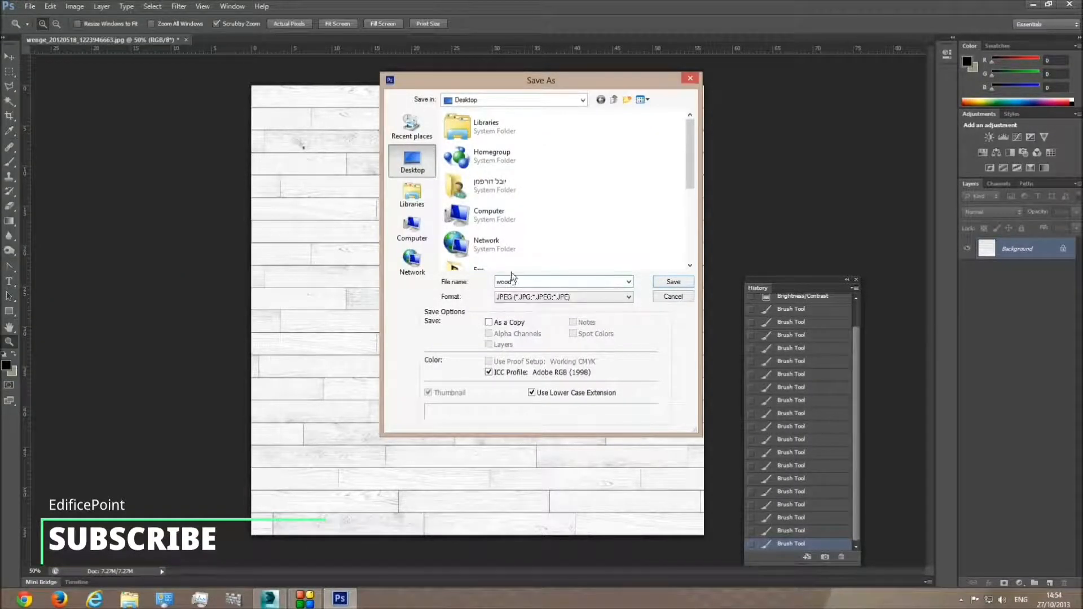
text(urn)
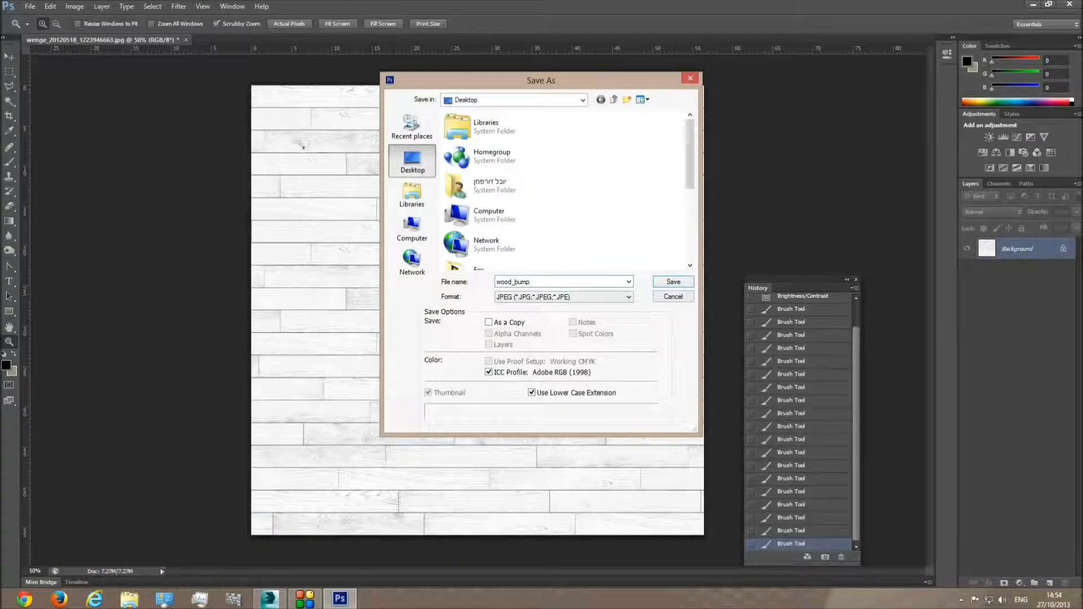
key(Return)
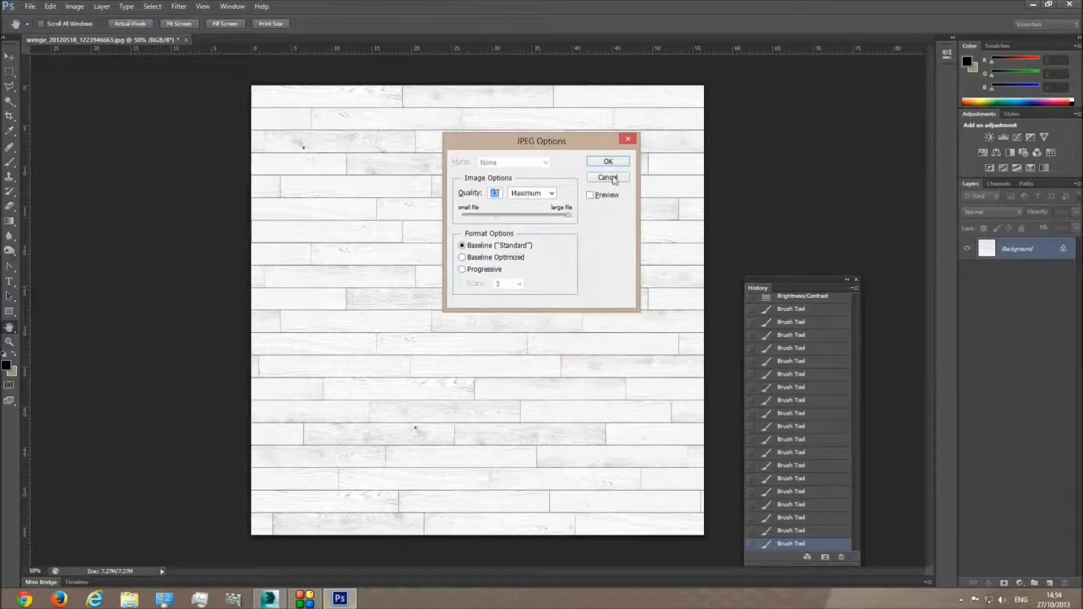
click(608, 162)
key(z)
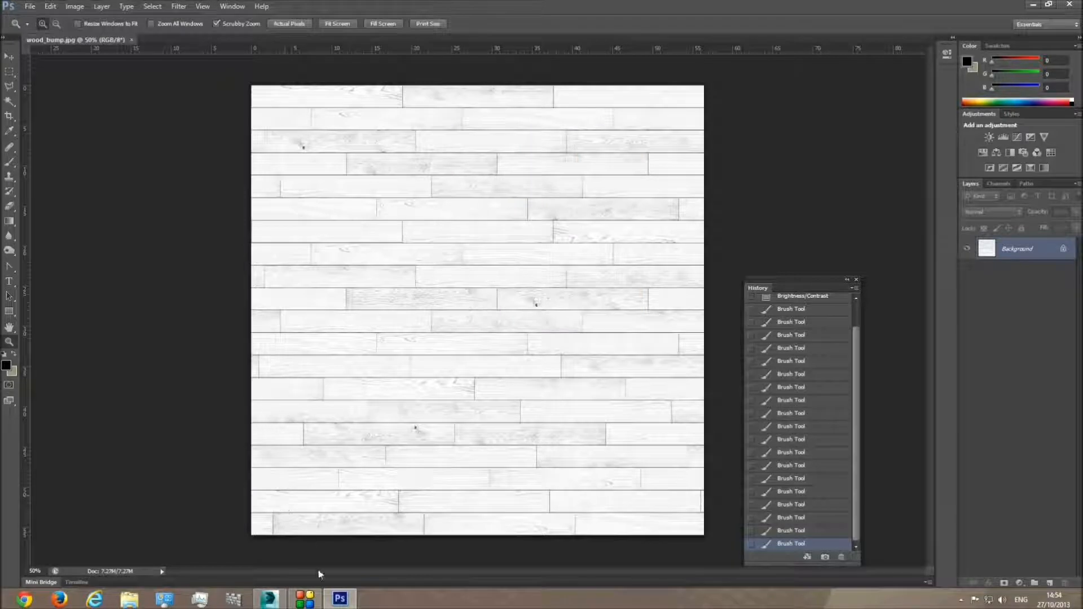
Step: Switch to 3ds Max and bring up the wood floor material's main parameters with an enlarged sample preview
click(269, 599)
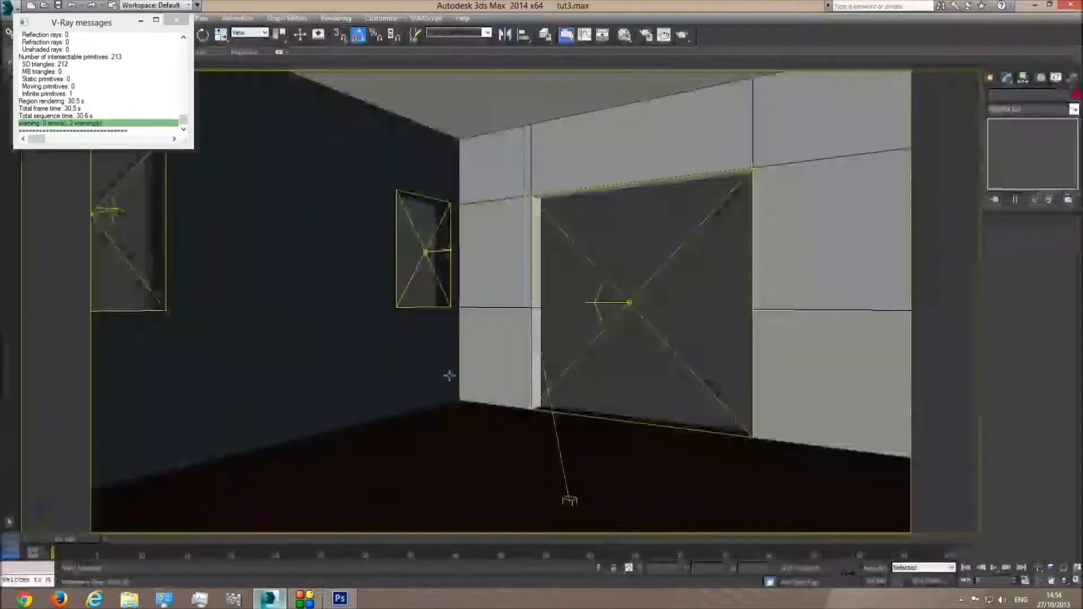
click(625, 36)
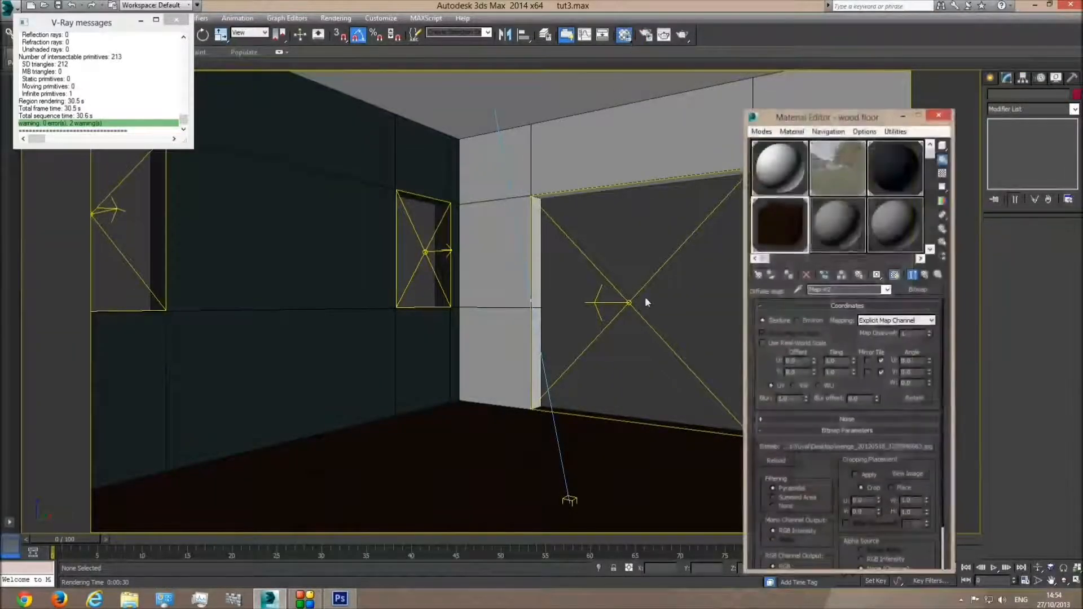
drag(945, 148, 956, 146)
double_click(781, 226)
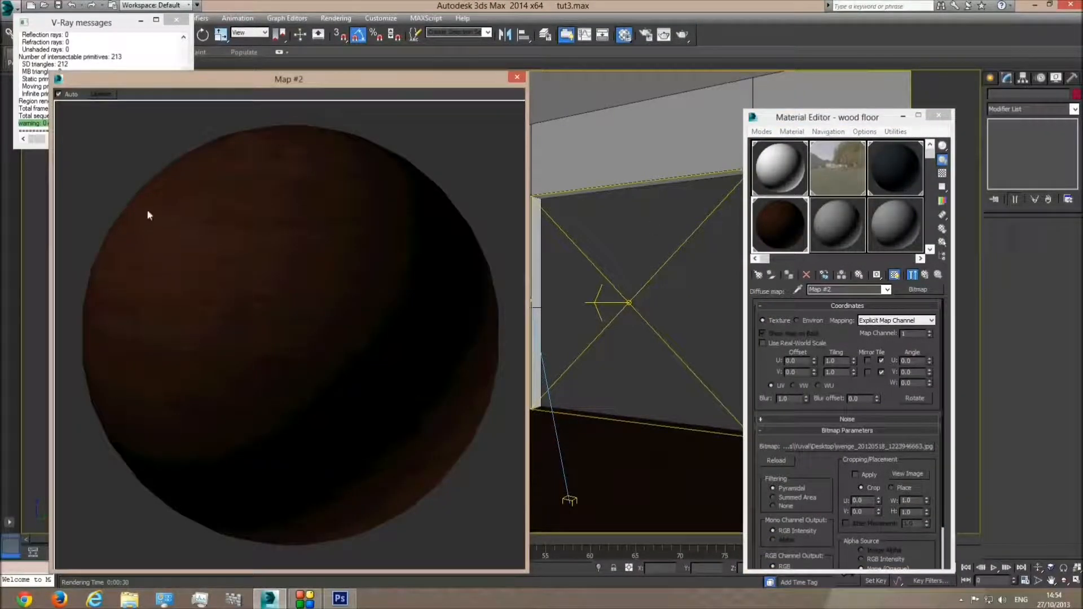
click(887, 290)
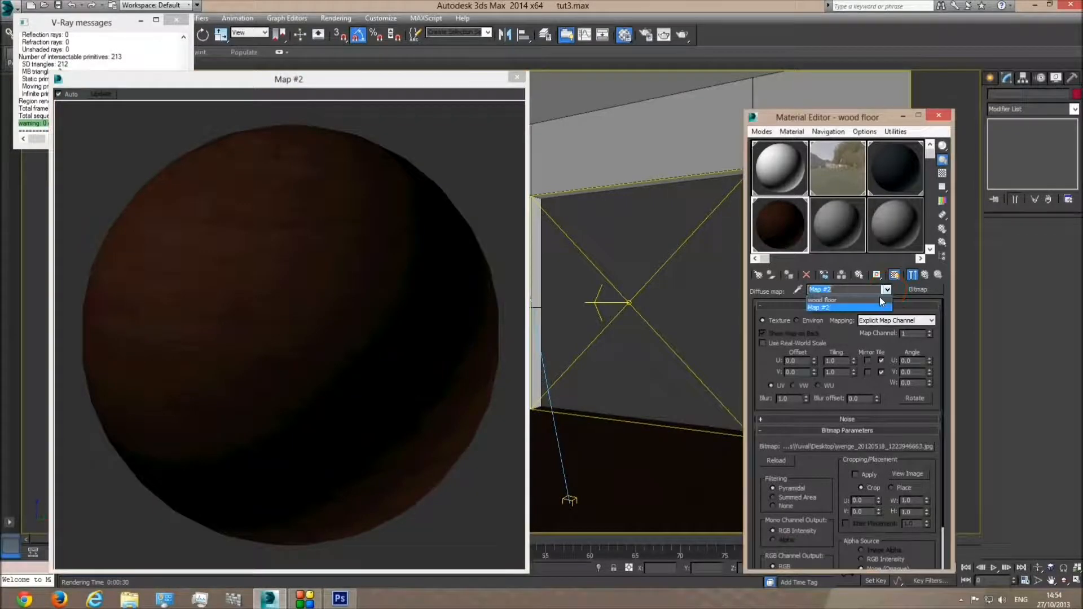
click(829, 301)
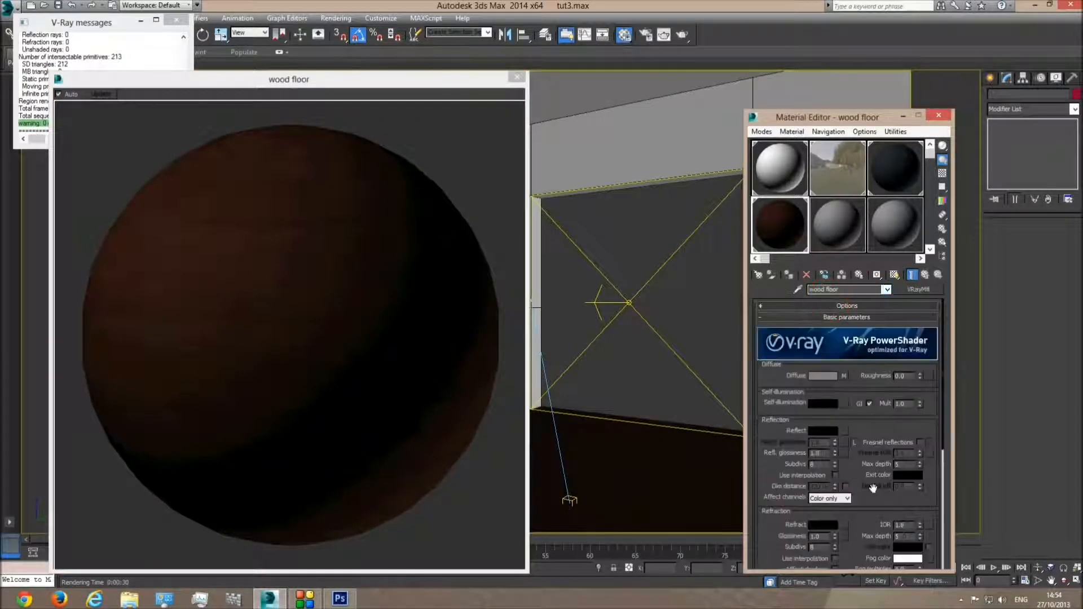
Step: Load wood_bump.jpg as a bitmap in the wood floor material's Bump map slot and close the material windows
drag(867, 419, 864, 181)
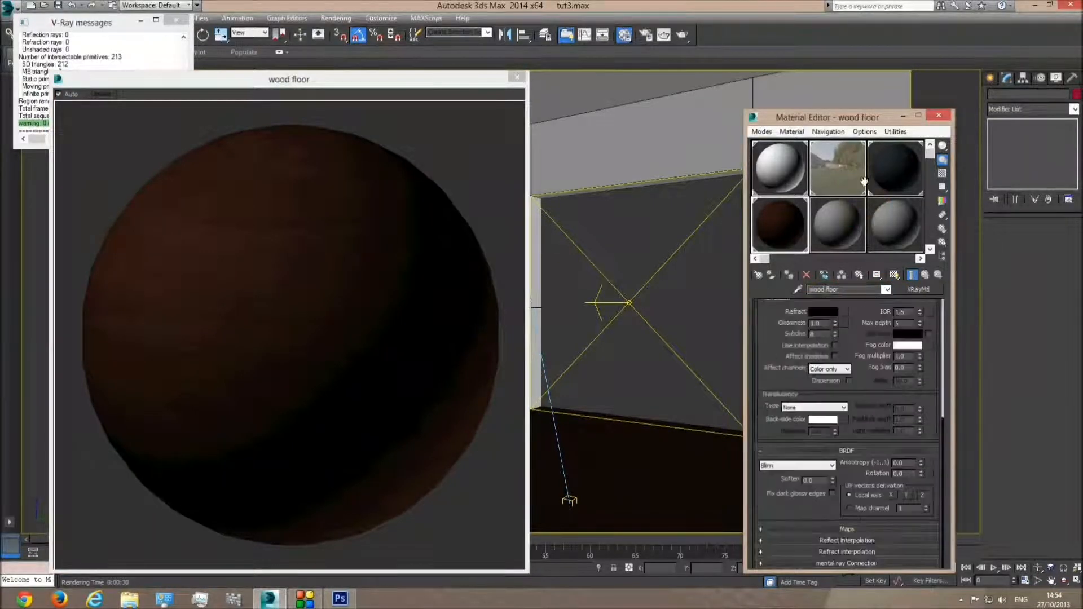
click(849, 530)
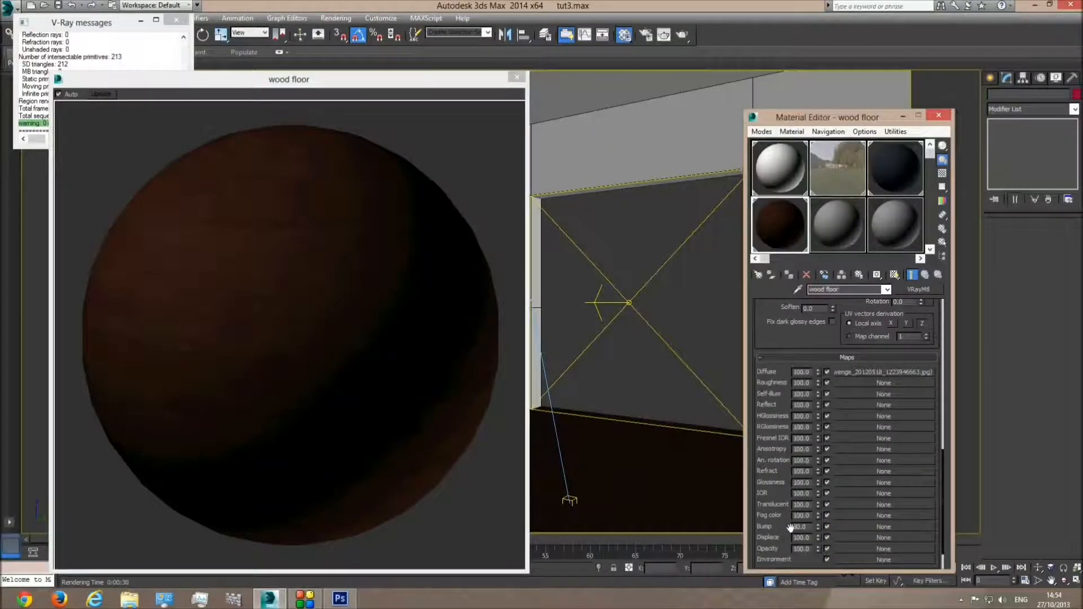
click(852, 526)
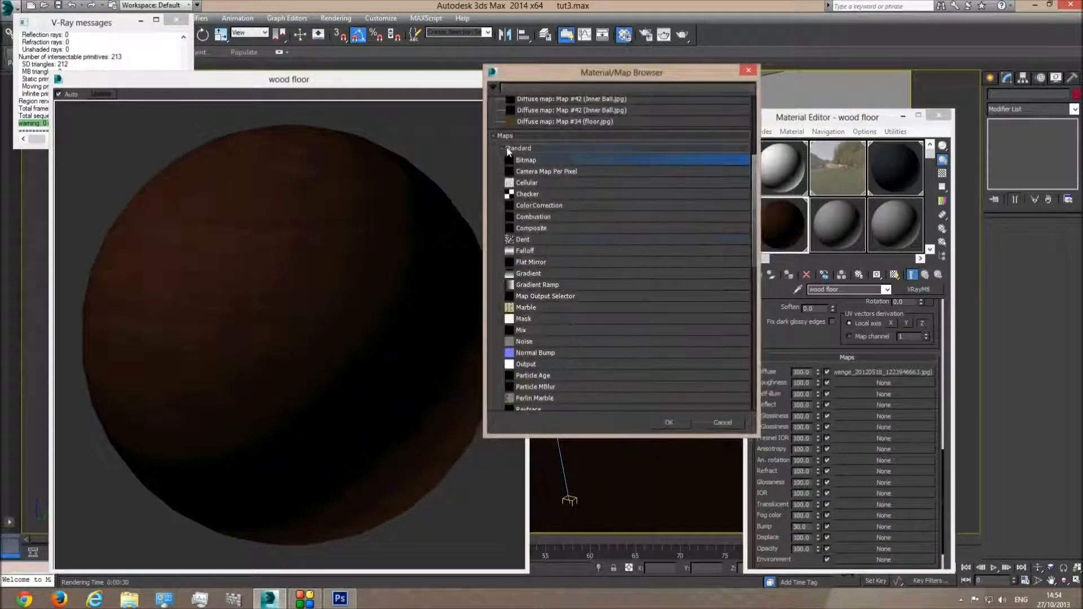
double_click(528, 162)
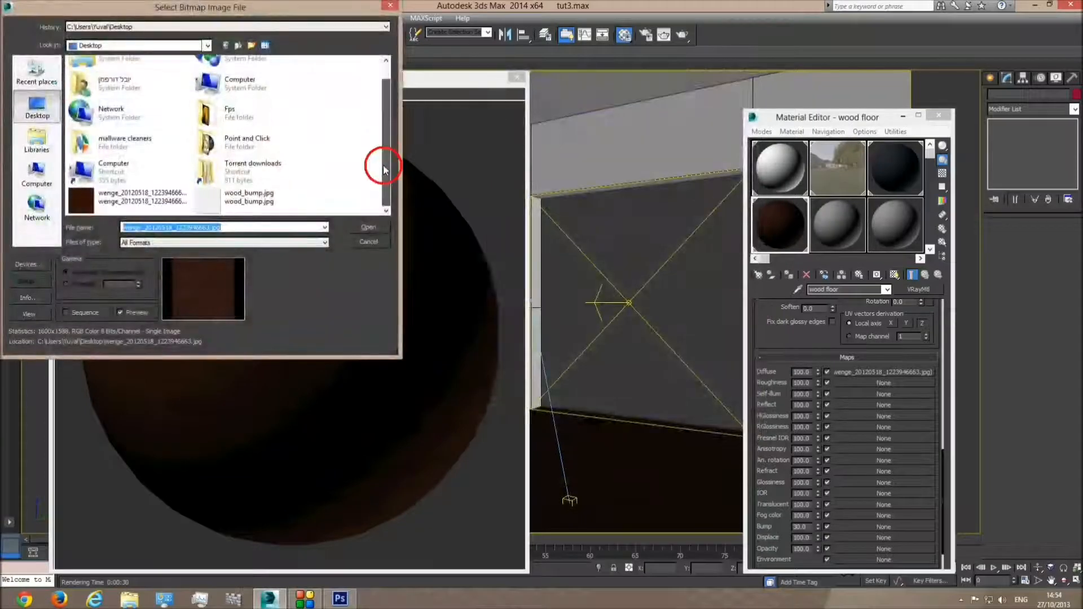
double_click(243, 202)
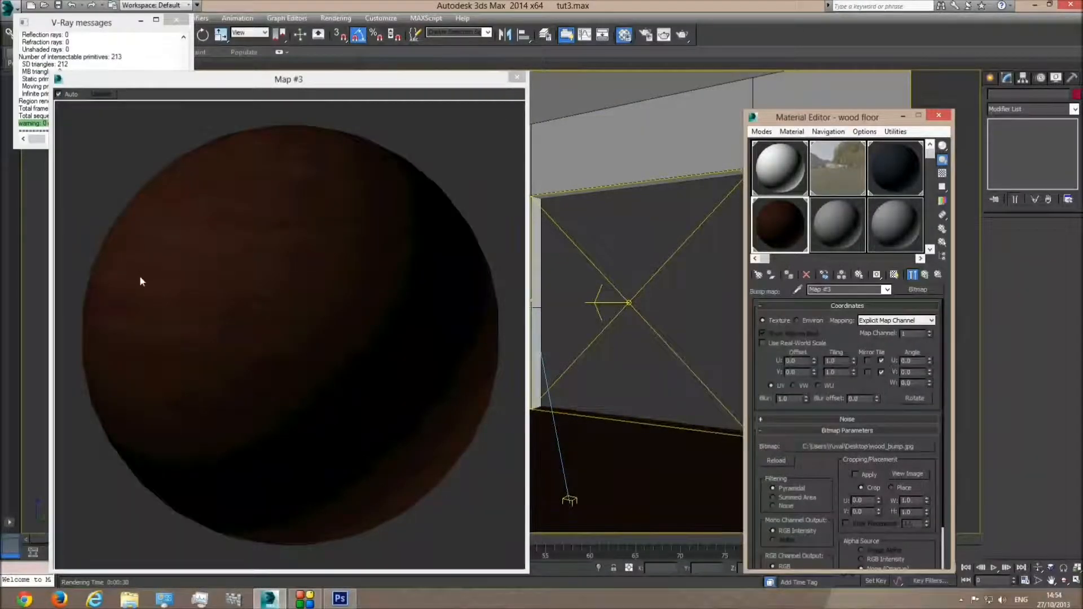
click(214, 289)
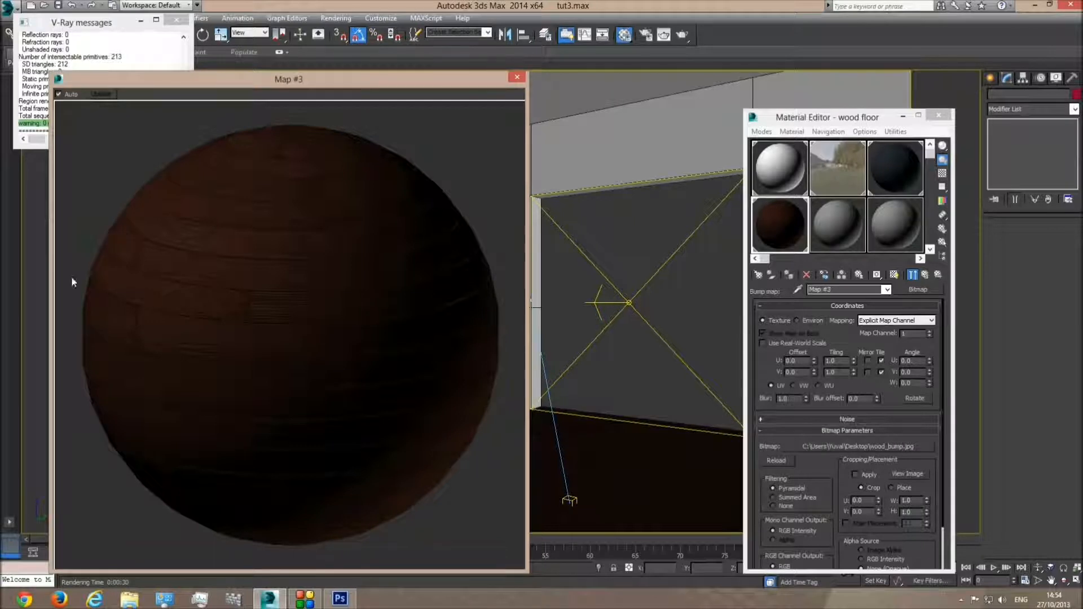
click(517, 77)
click(939, 115)
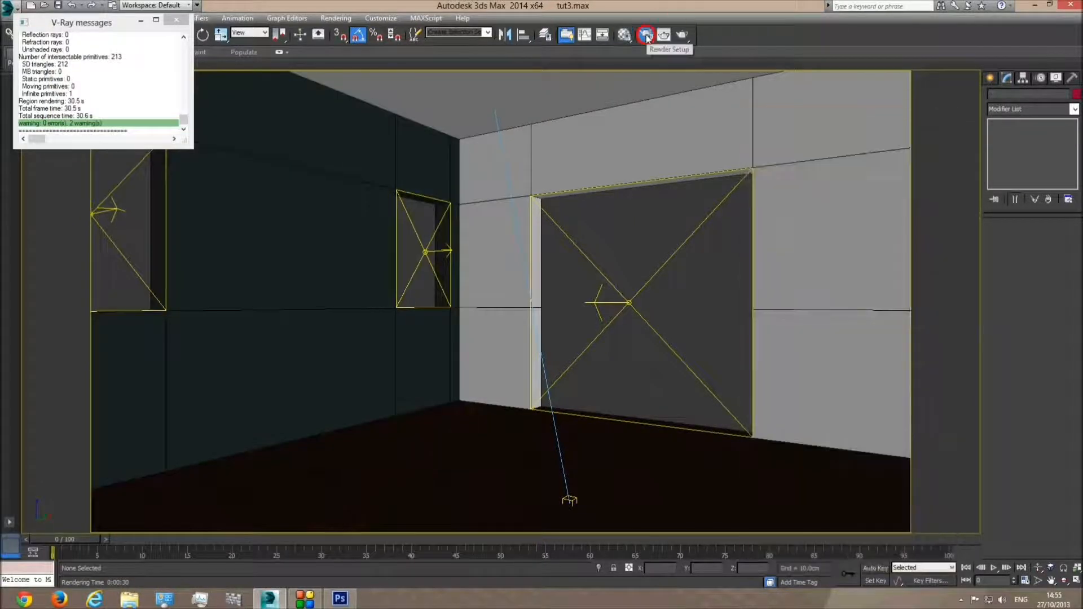
Step: Set the render output width to 200 in the Render Setup
click(646, 37)
double_click(781, 305)
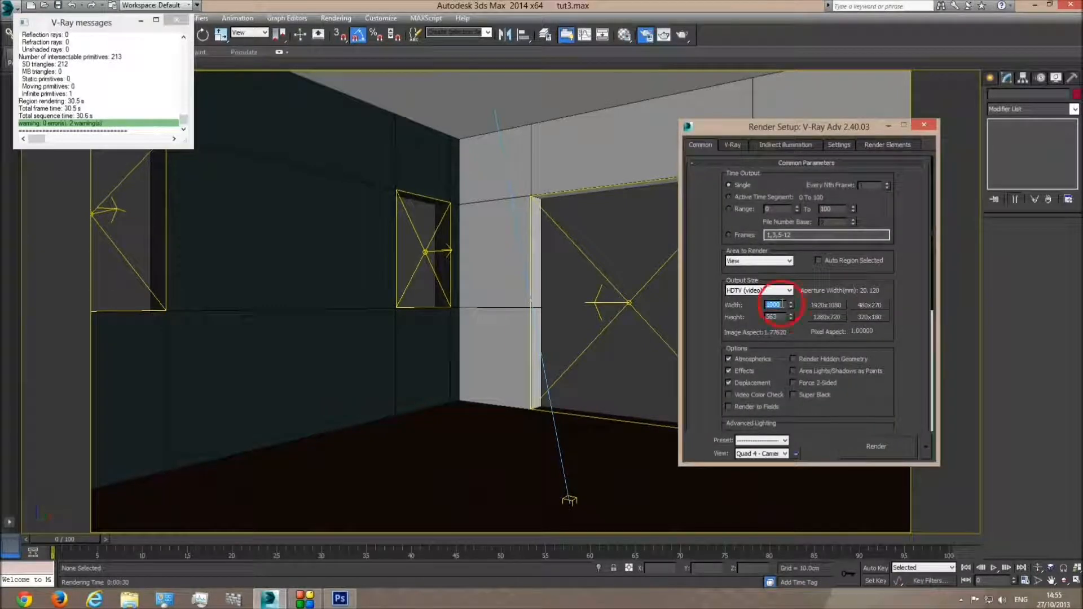
text(200)
key(Return)
click(927, 126)
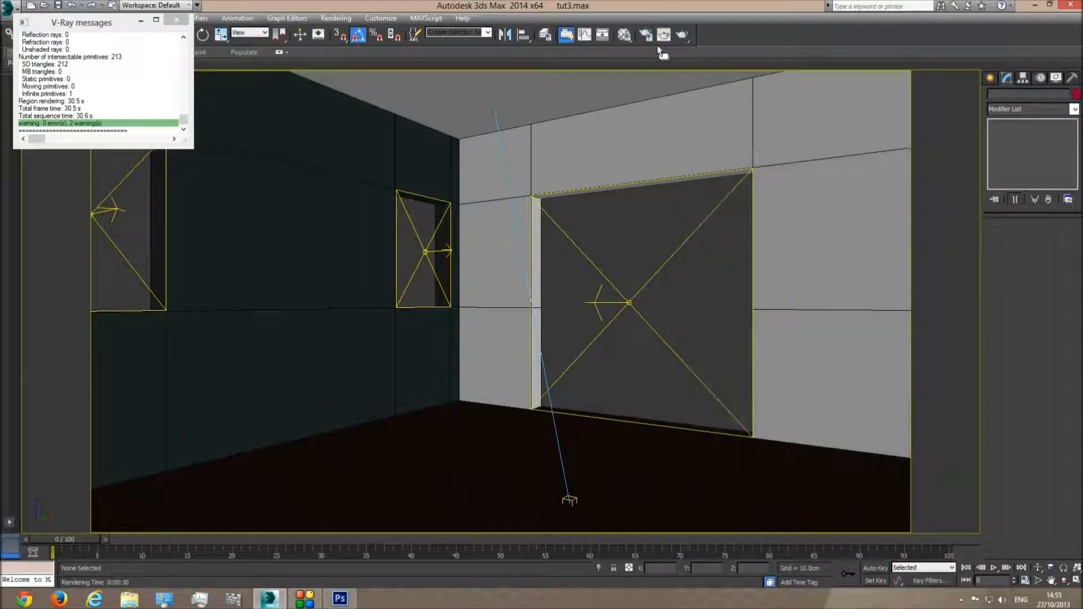
Step: Open the rendered frame window and set the area to render to Region
click(665, 37)
click(274, 57)
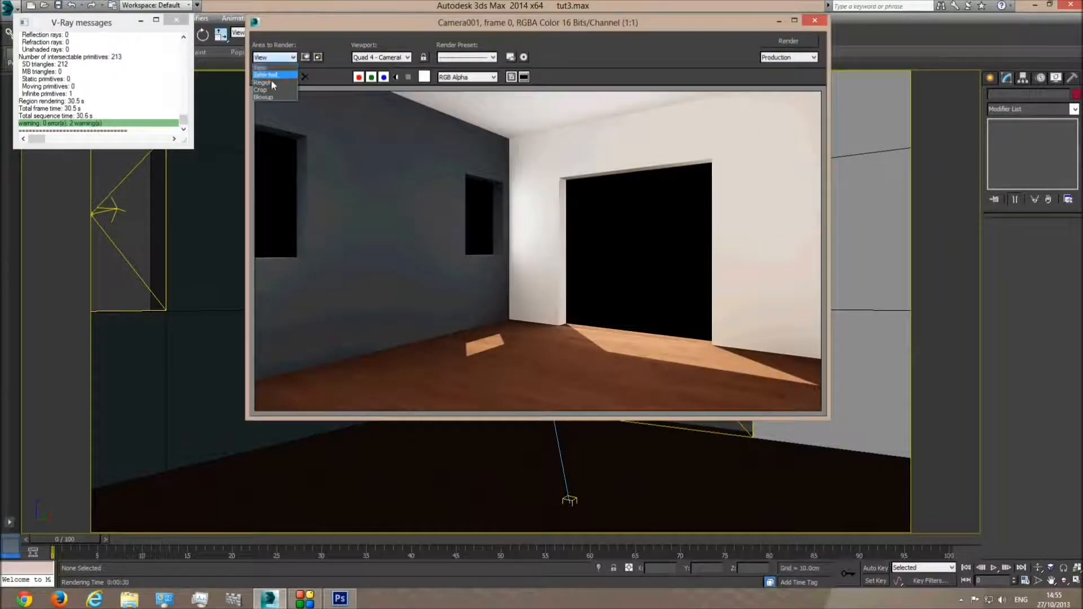
click(271, 83)
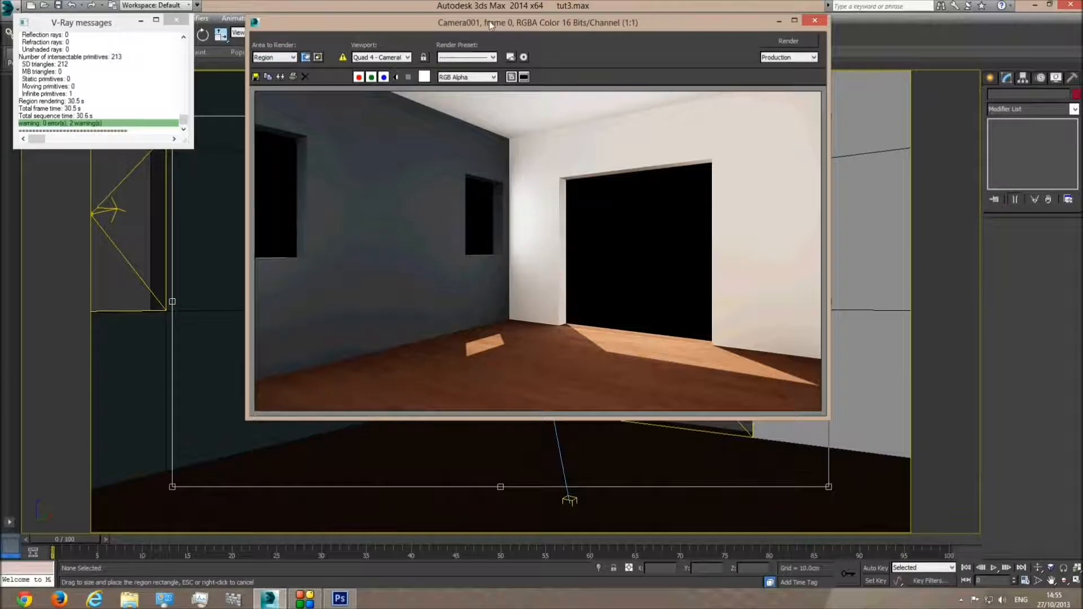
Step: Fit the render region to the floor across the full width of the camera view and start the region render
drag(491, 26, 703, 591)
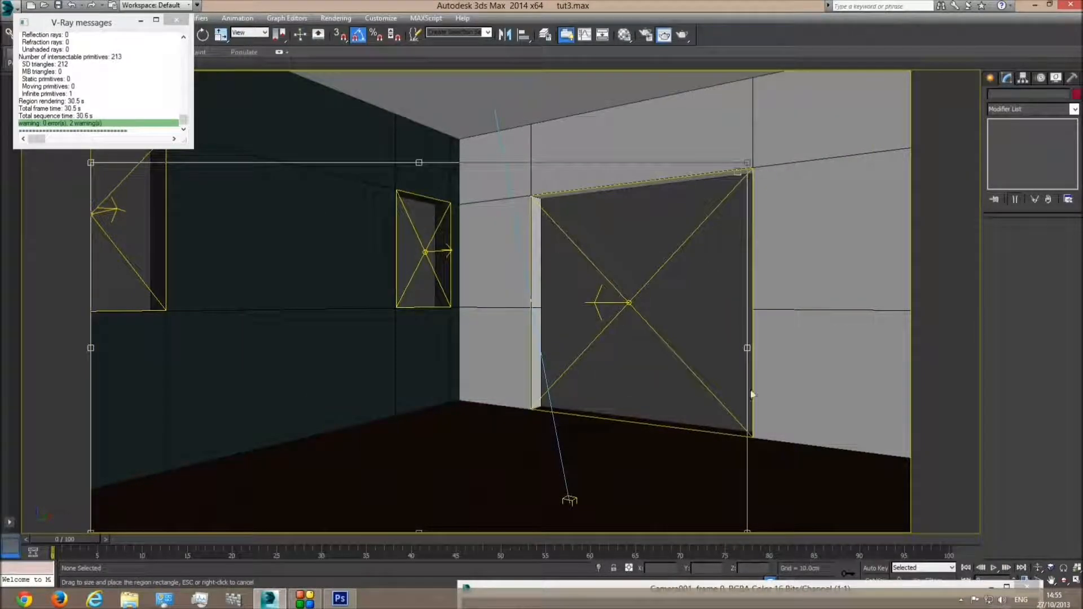
drag(748, 348, 911, 348)
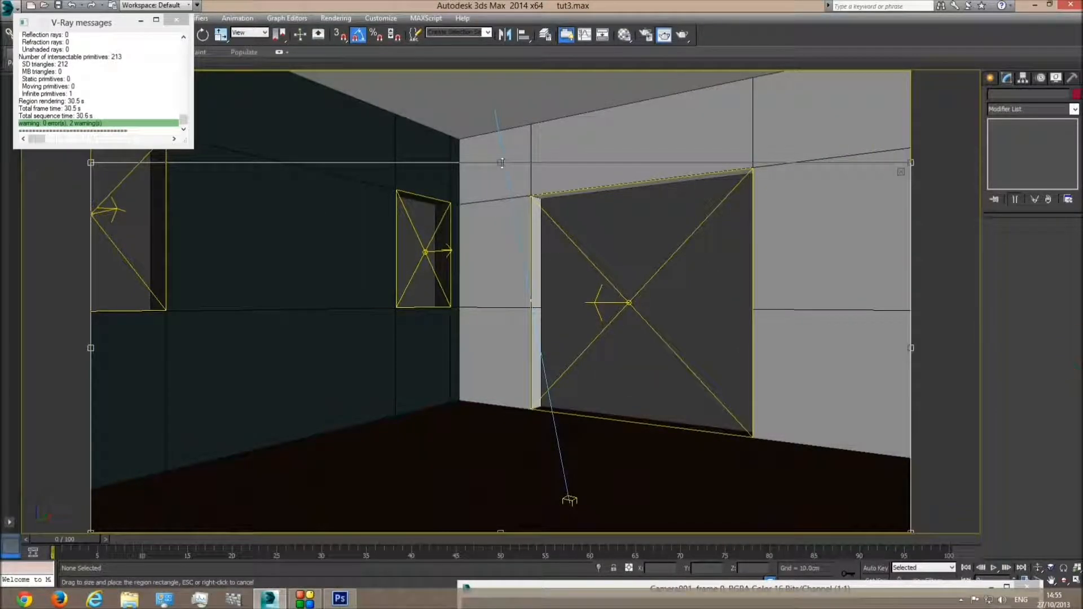
drag(502, 163, 501, 396)
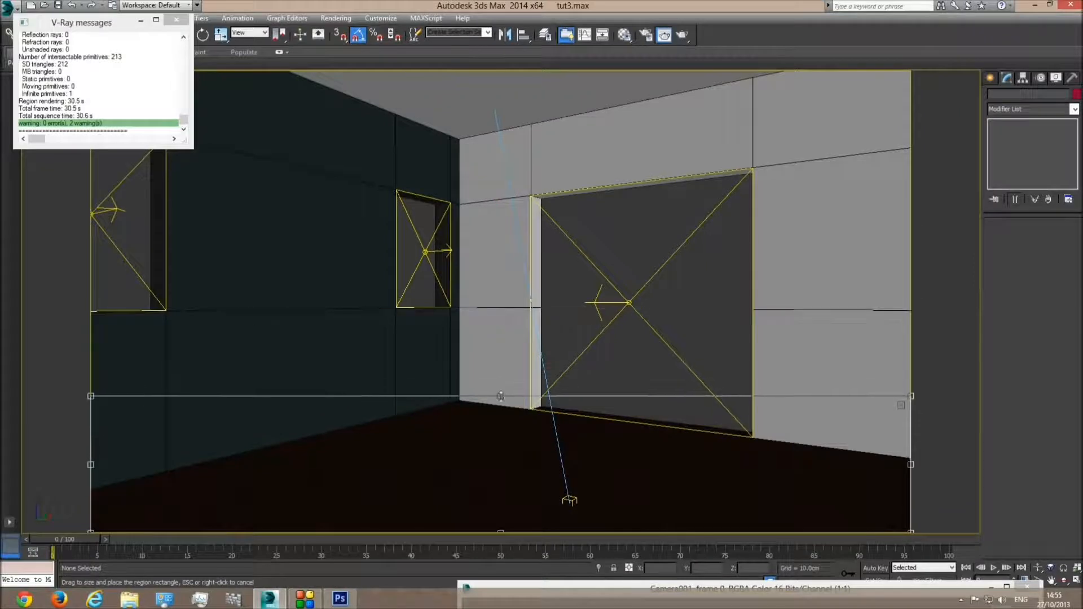
click(650, 589)
click(853, 101)
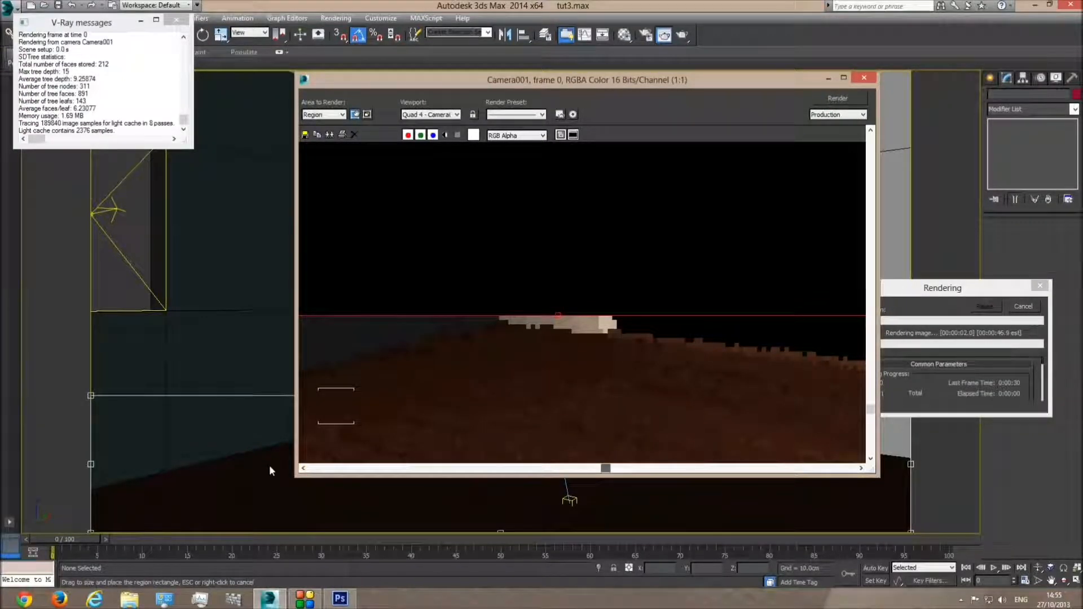
Step: Examine the wood floor's bump texture across the region render as it progresses, both close up and zoomed out
drag(606, 468, 312, 469)
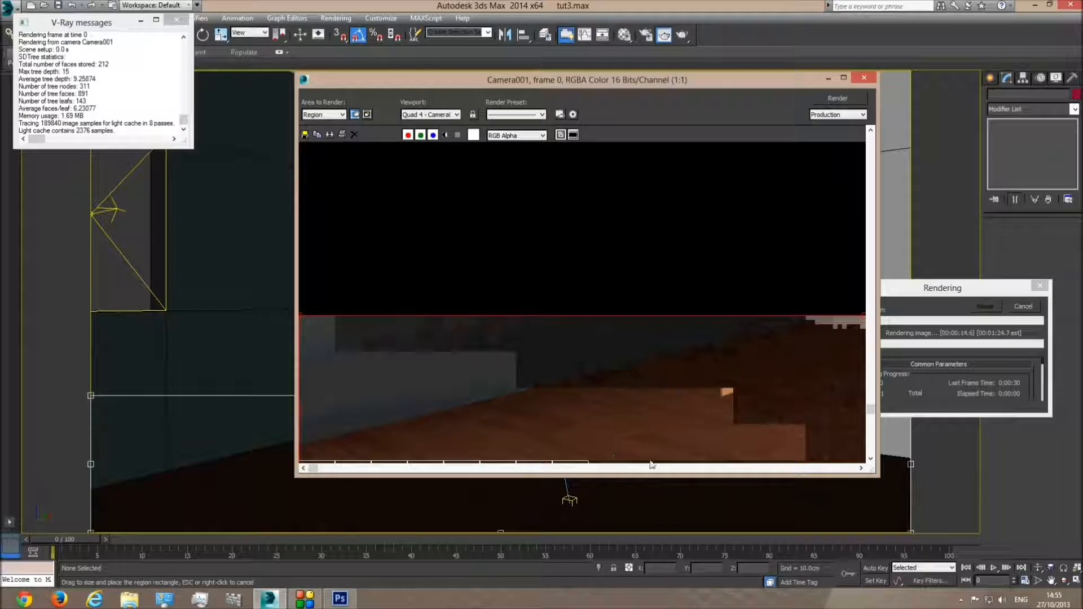
click(313, 469)
drag(314, 468, 694, 469)
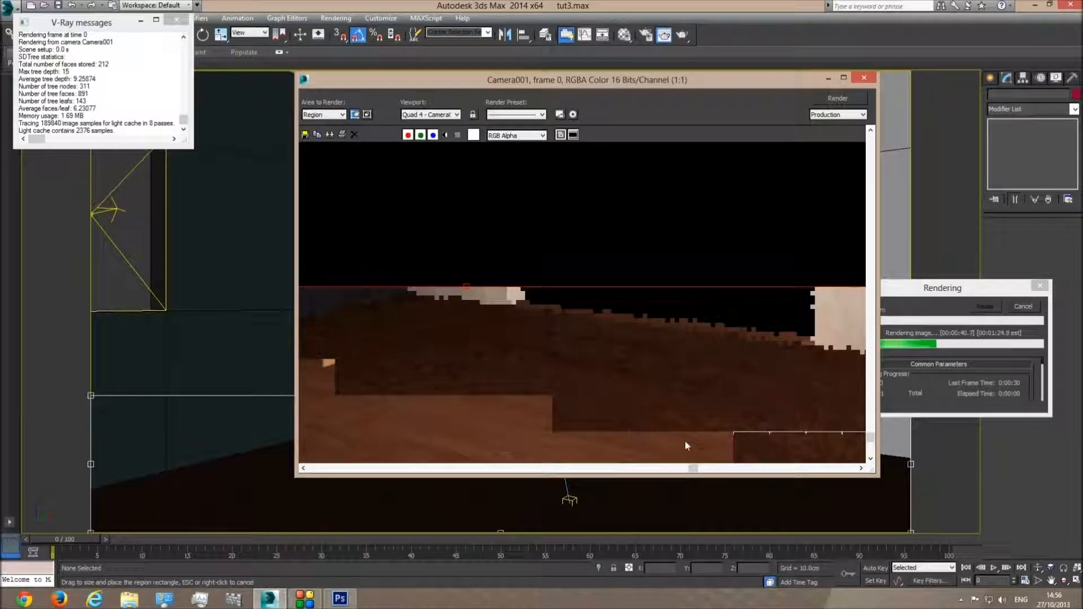
scroll(688, 444, down, 1)
scroll(648, 456, up, 1)
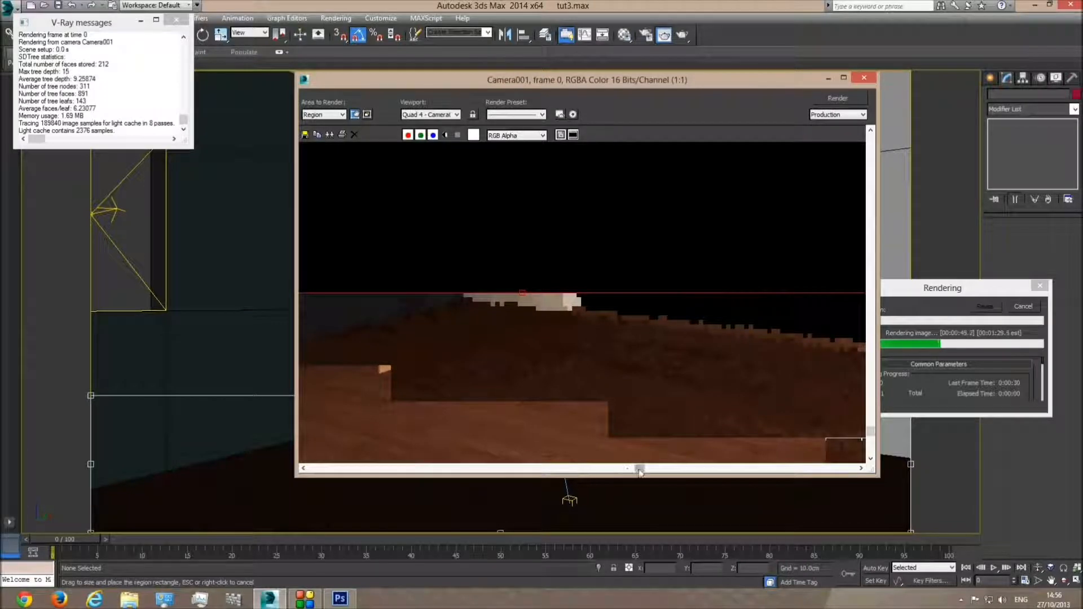
click(533, 472)
click(528, 472)
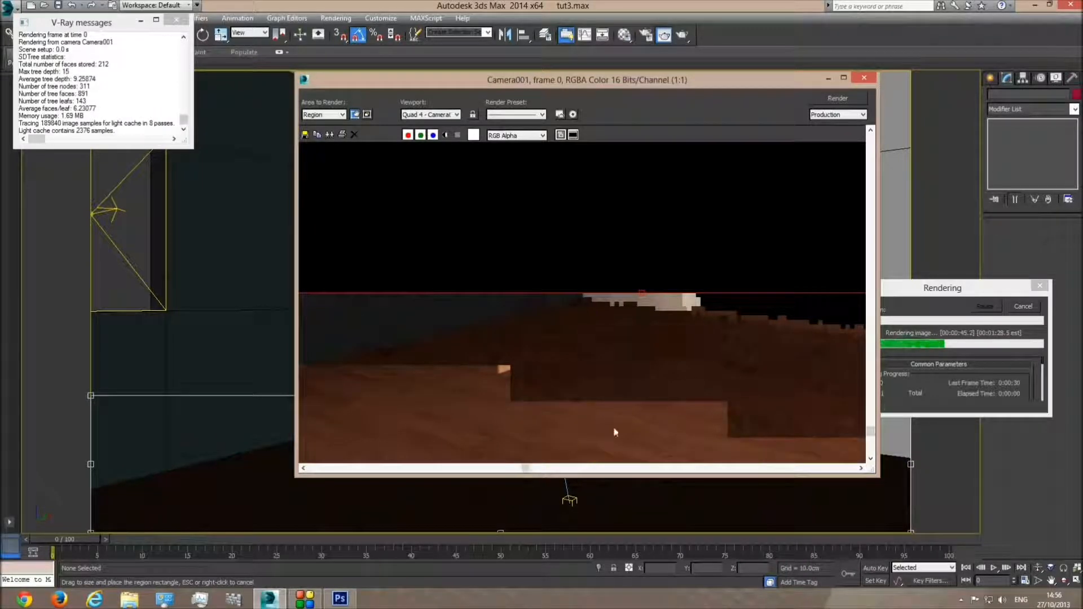
scroll(620, 427, down, 1)
scroll(853, 438, up, 1)
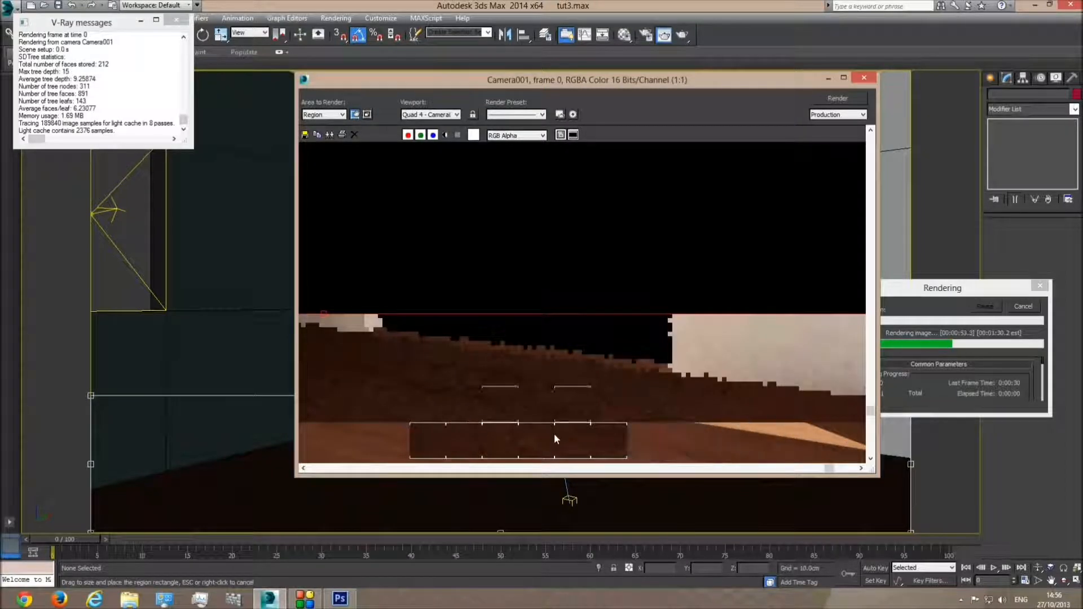
scroll(516, 428, down, 1)
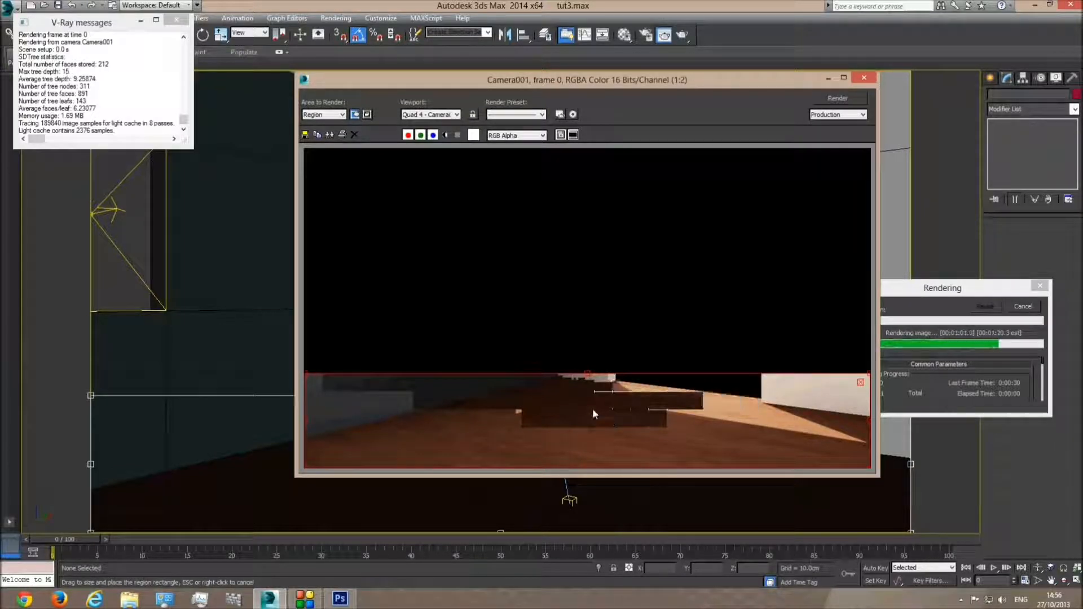
Step: Cancel the floor region render and close the rendered frame window
click(1025, 307)
click(623, 452)
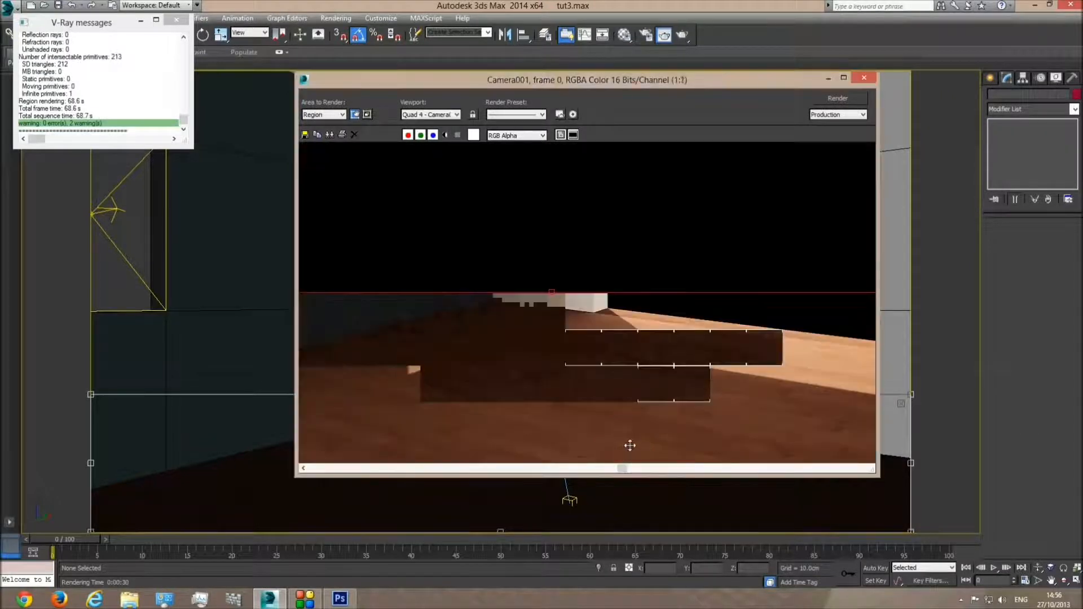
click(864, 78)
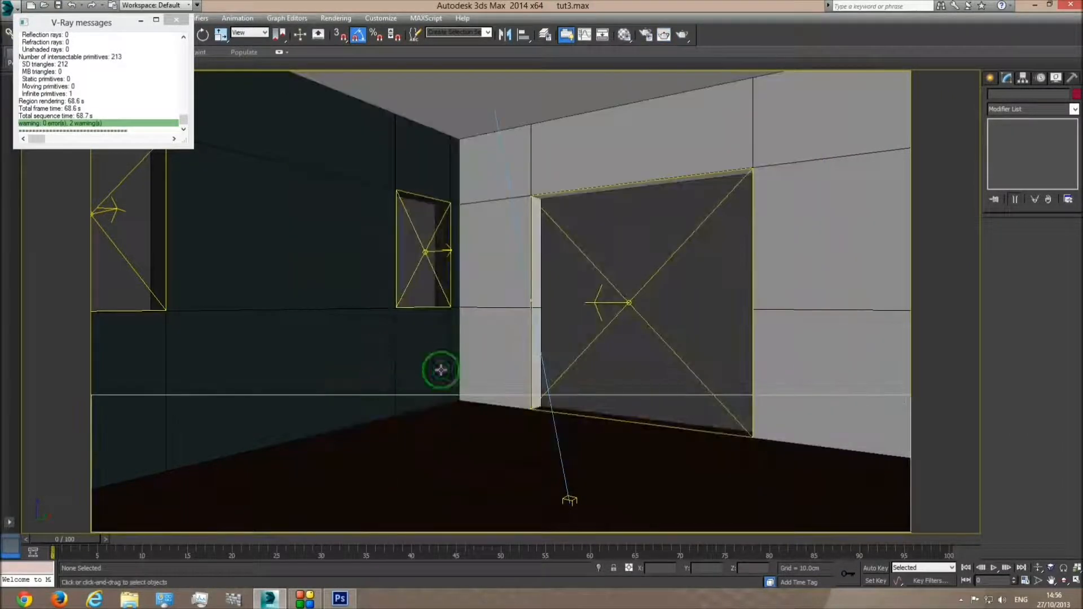
Step: Set the area to render back to View in the rendered frame window and close the window
click(683, 35)
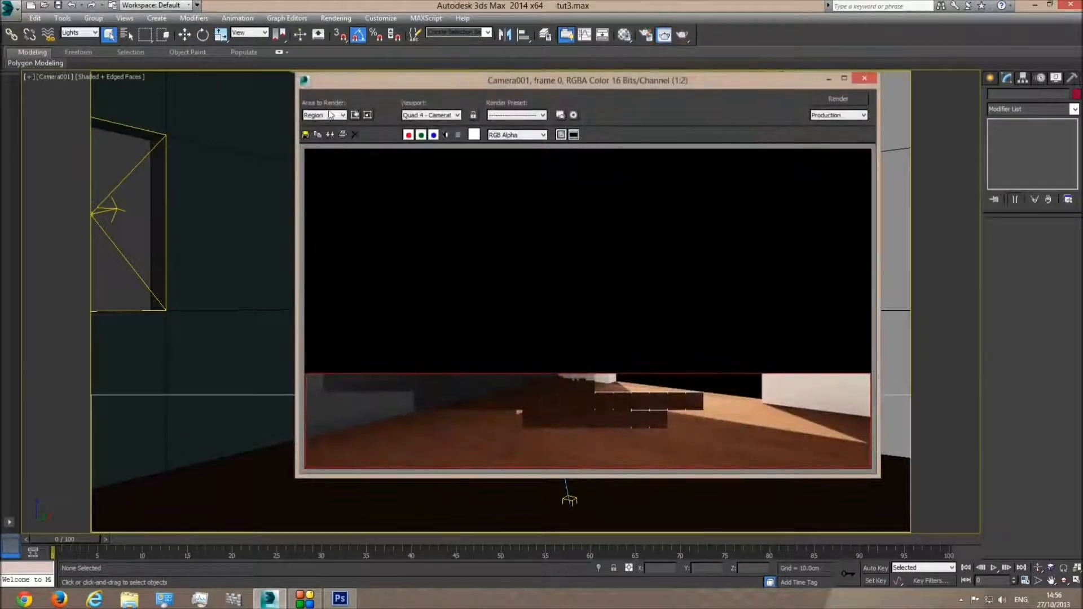
click(332, 115)
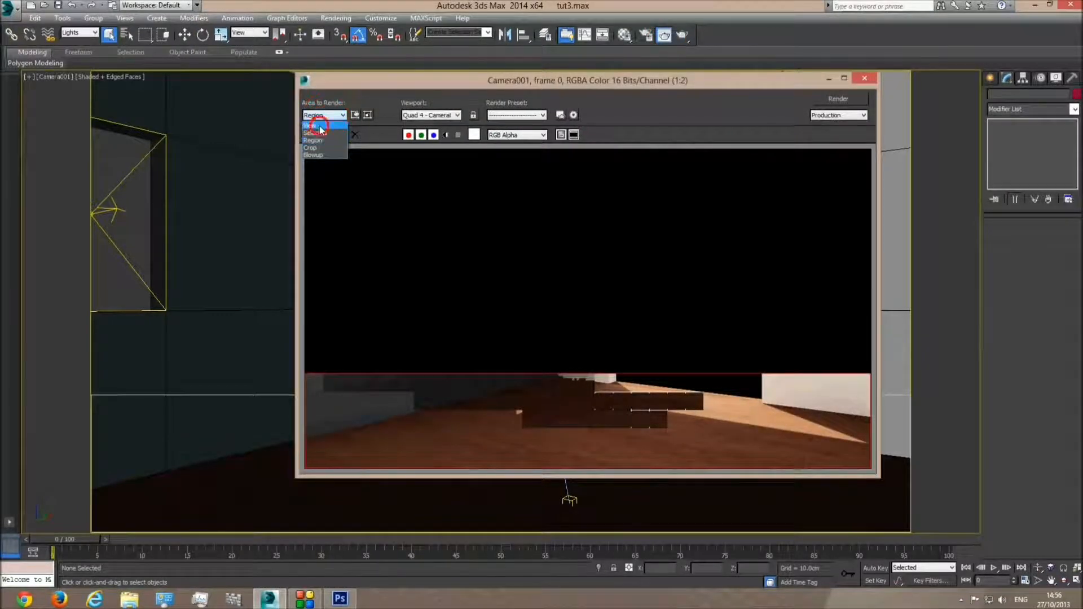
click(318, 125)
click(865, 77)
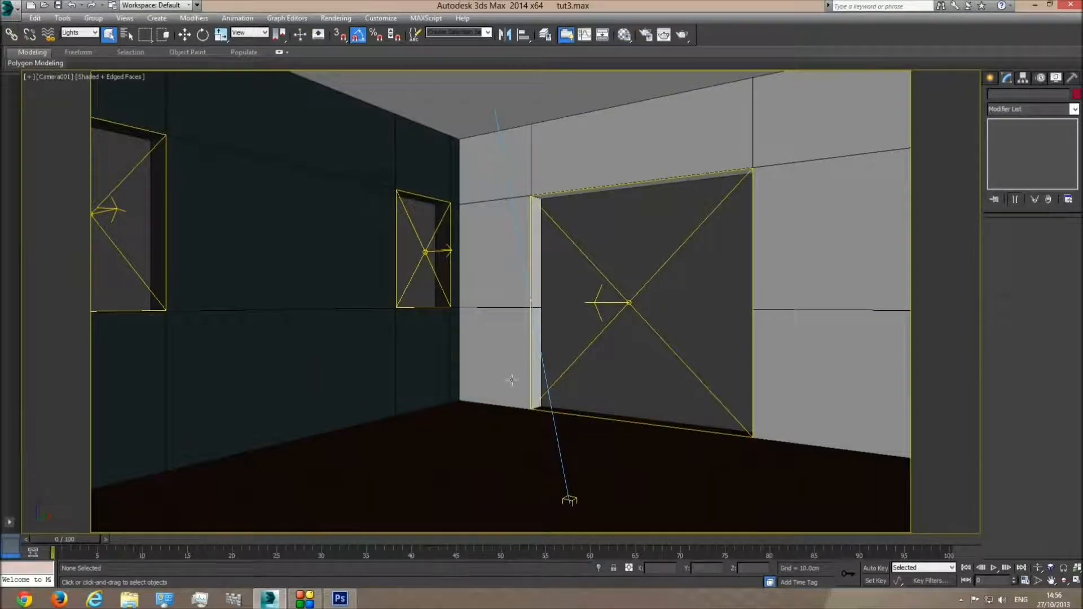
Step: Set the wood floor material's reflection colour to a dark grey of value 40
click(624, 34)
scroll(818, 347, down, 3)
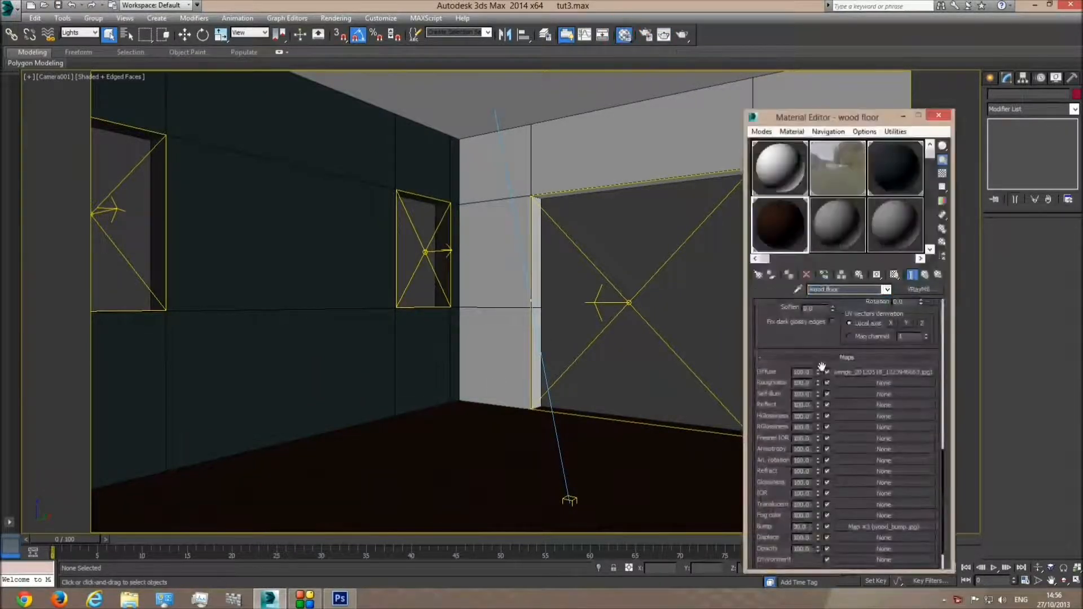
drag(818, 342, 826, 587)
drag(869, 318, 867, 492)
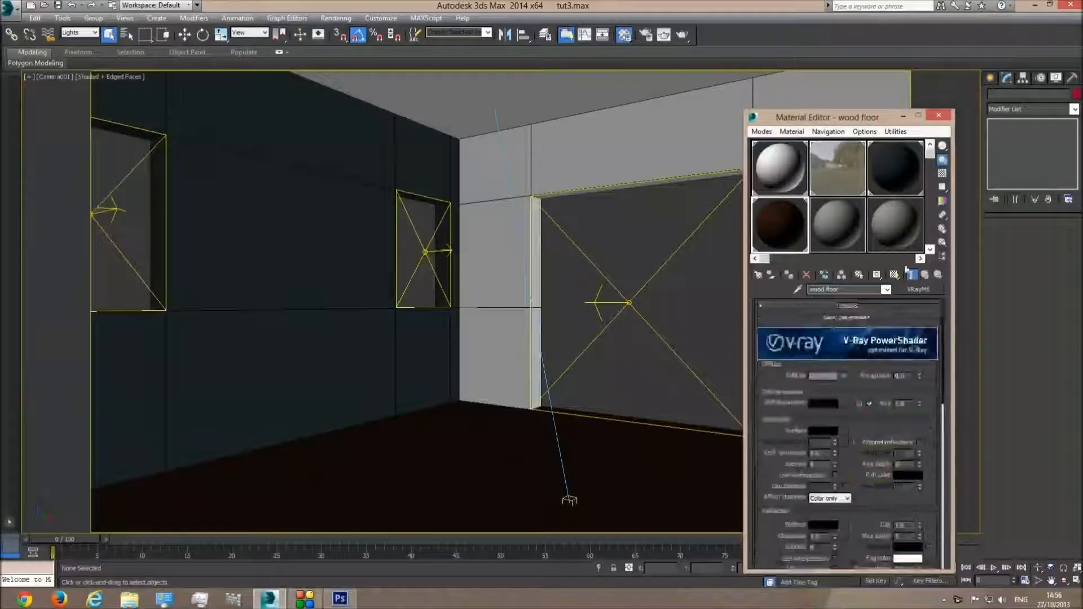
click(824, 431)
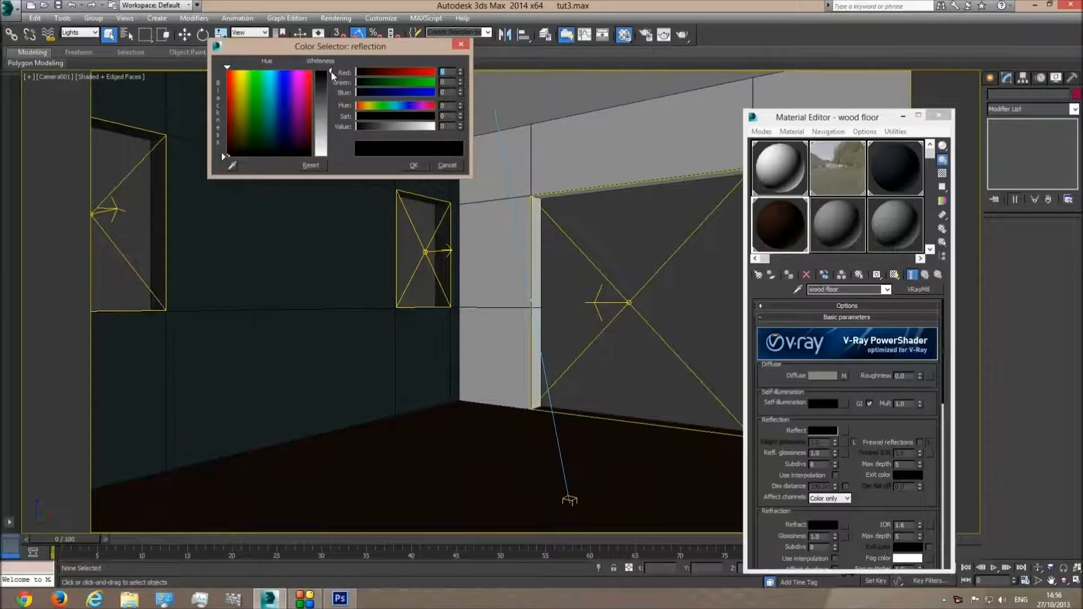
drag(332, 75, 332, 155)
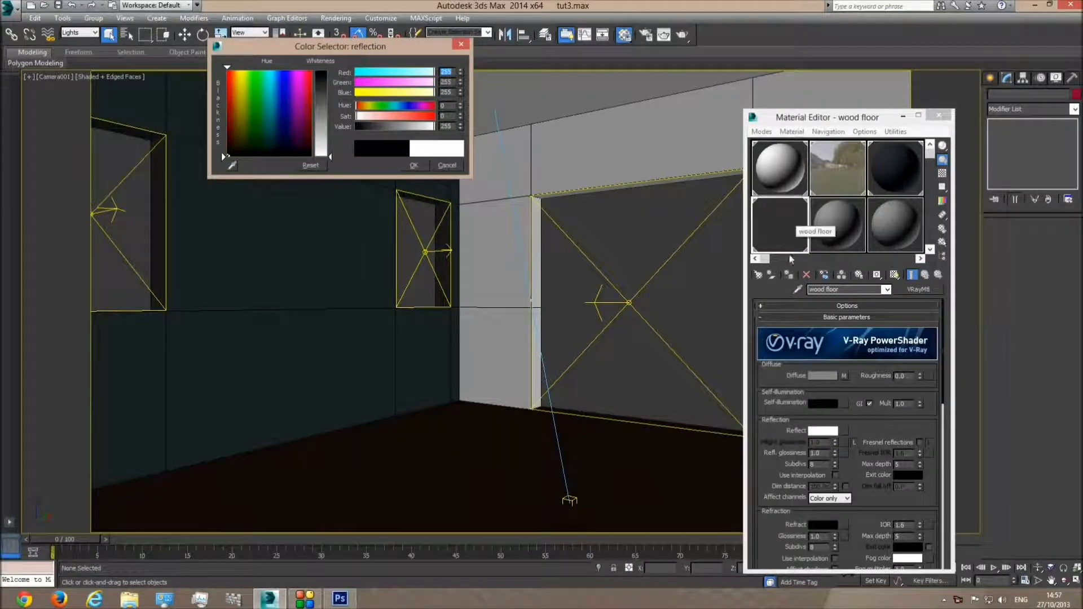
drag(332, 155, 332, 85)
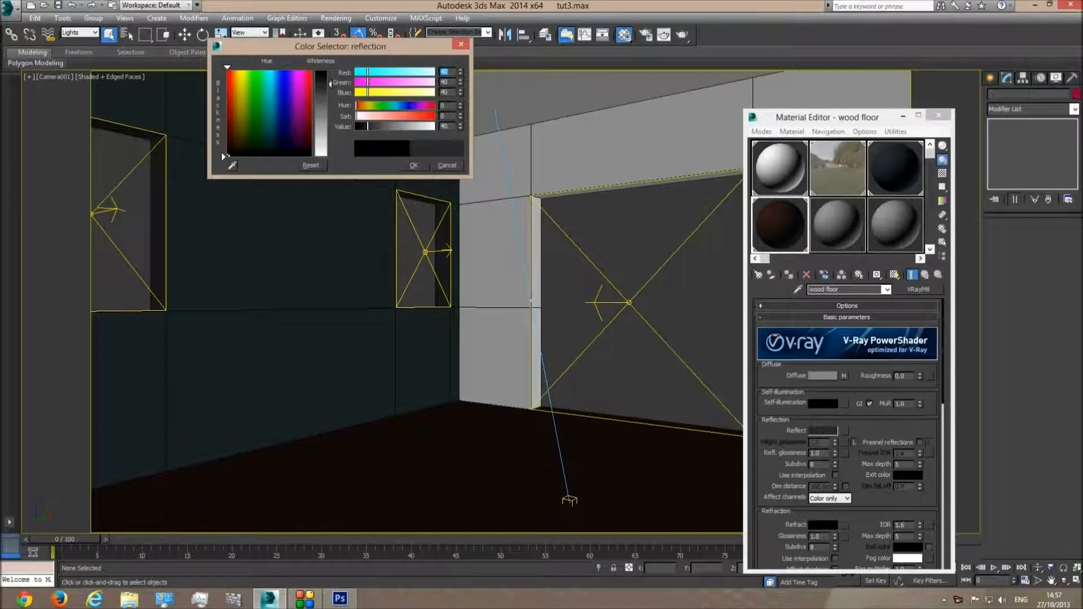
click(418, 167)
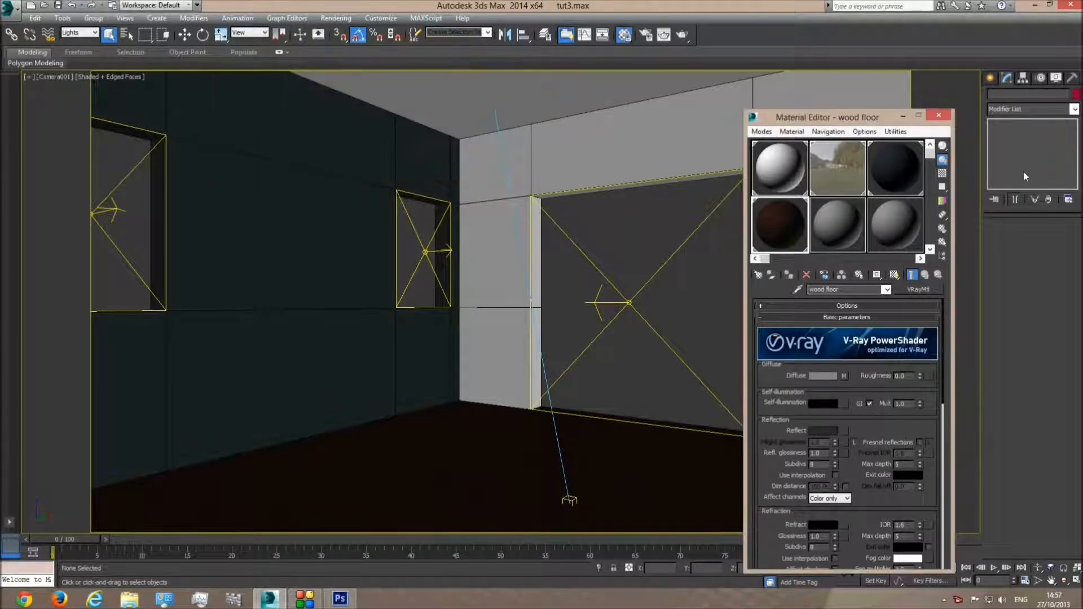
Step: Show a checkered background behind the wood floor sample, check its reflections in an enlarged preview, and close the material windows
click(941, 176)
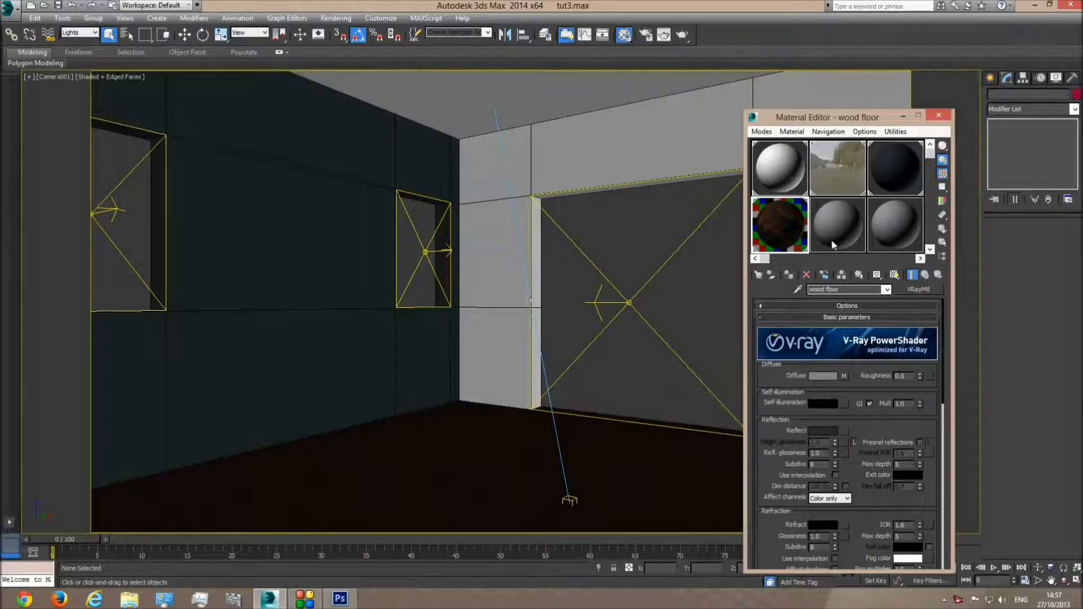
double_click(785, 222)
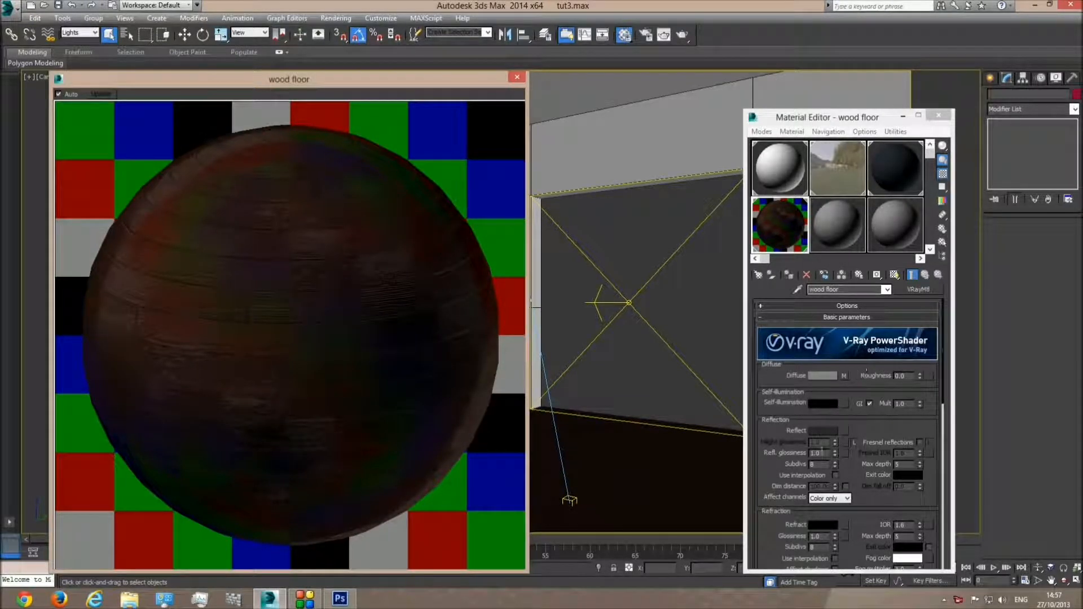
click(939, 115)
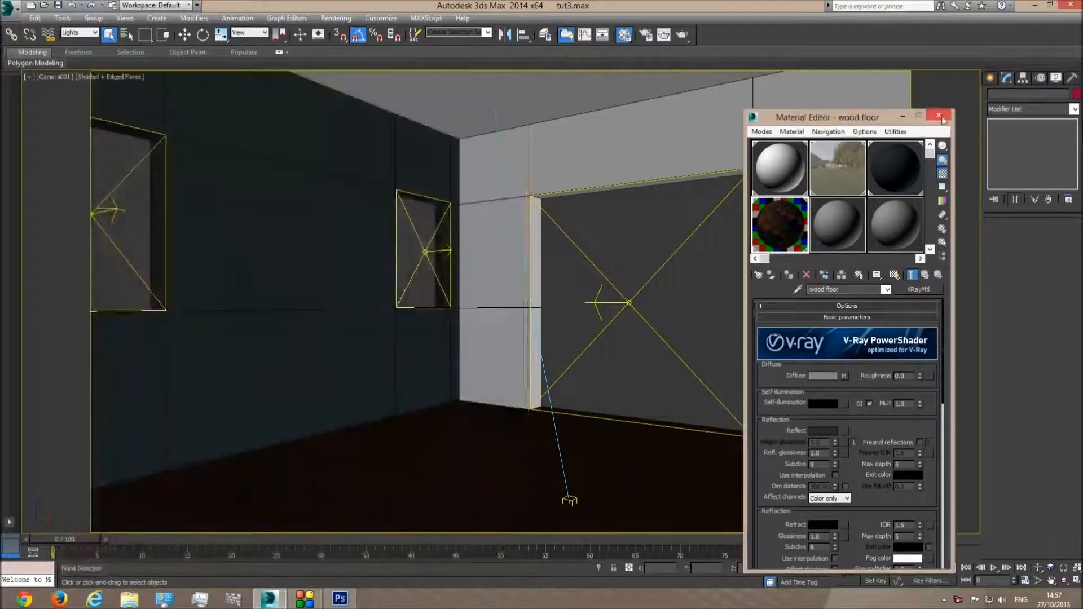
click(624, 35)
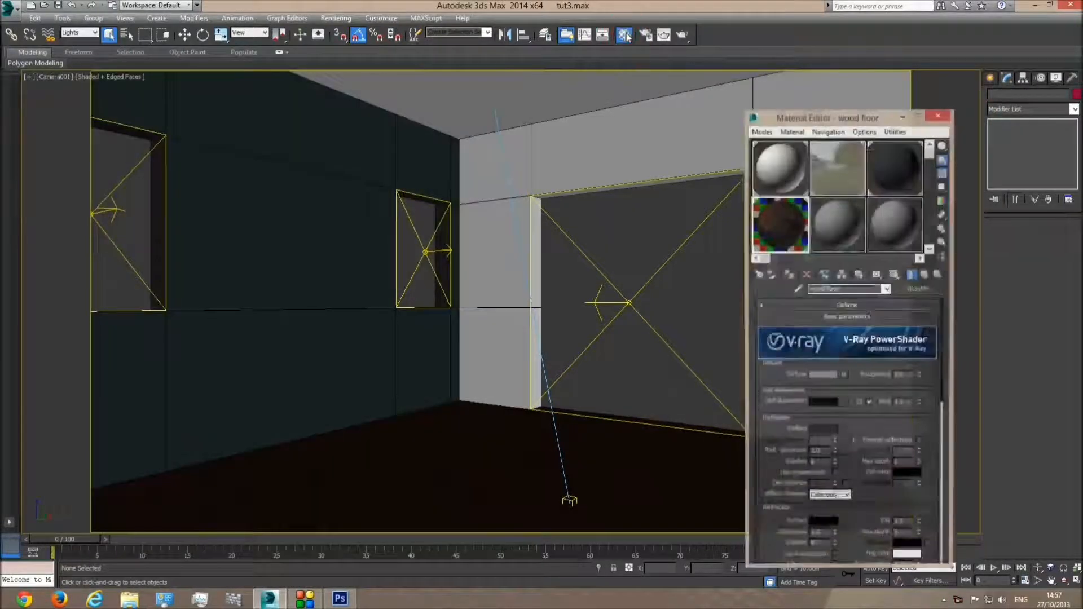
click(939, 115)
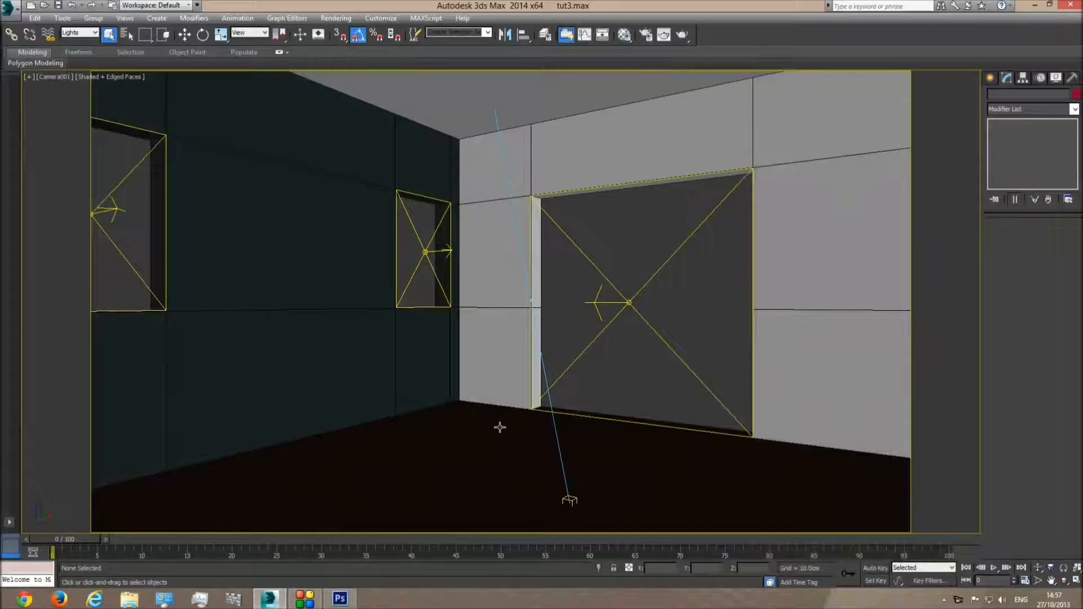
Step: Create a box about 66 × 46 × 79 cm standing on the floor in the camera view using AutoGrid
click(991, 78)
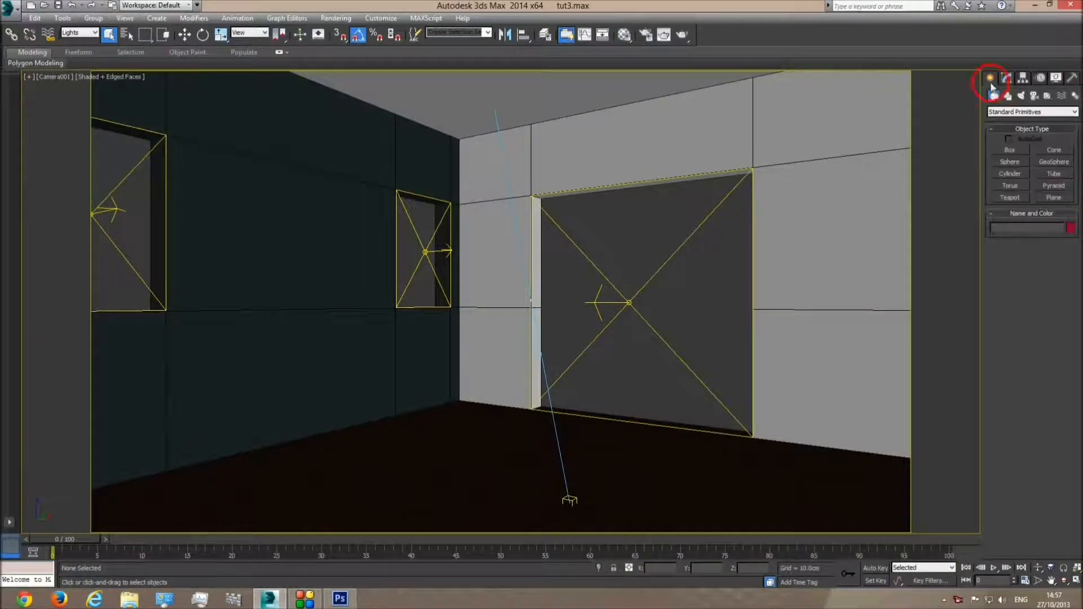
click(1010, 150)
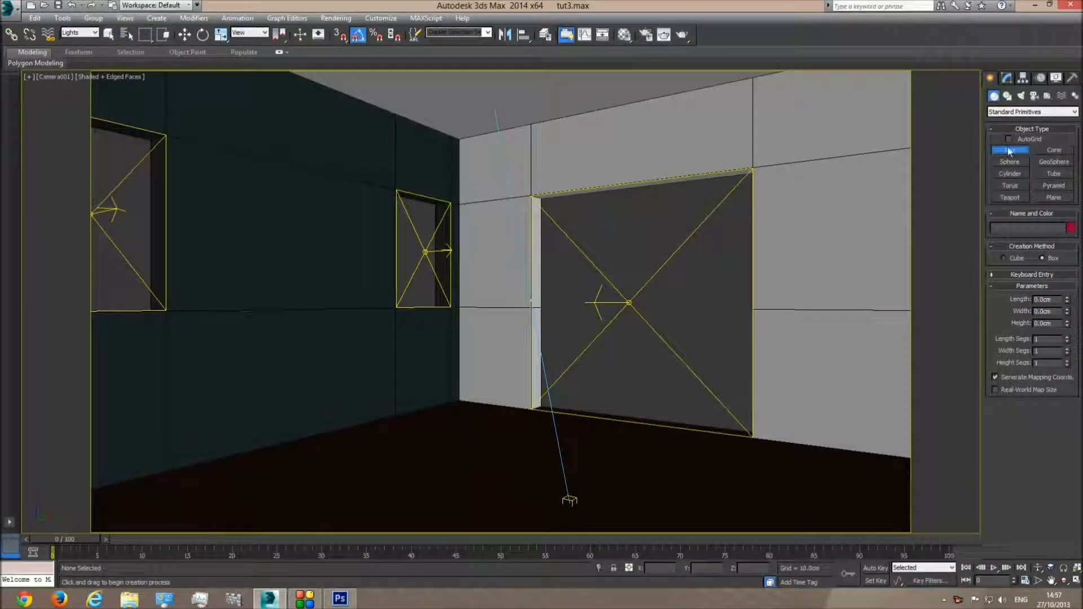
click(1010, 140)
drag(518, 465, 523, 506)
click(504, 386)
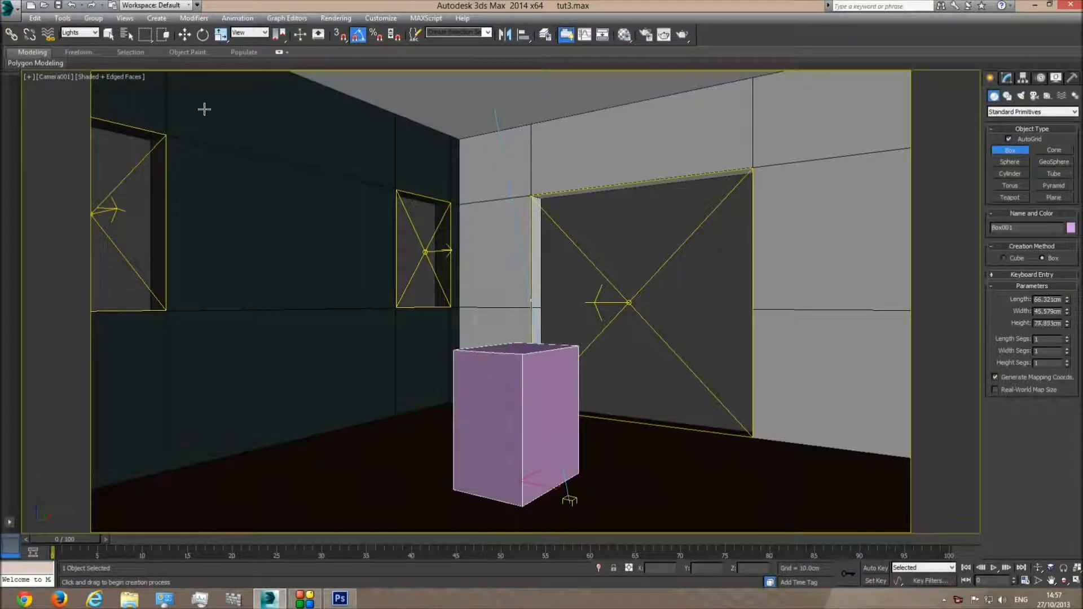
click(109, 35)
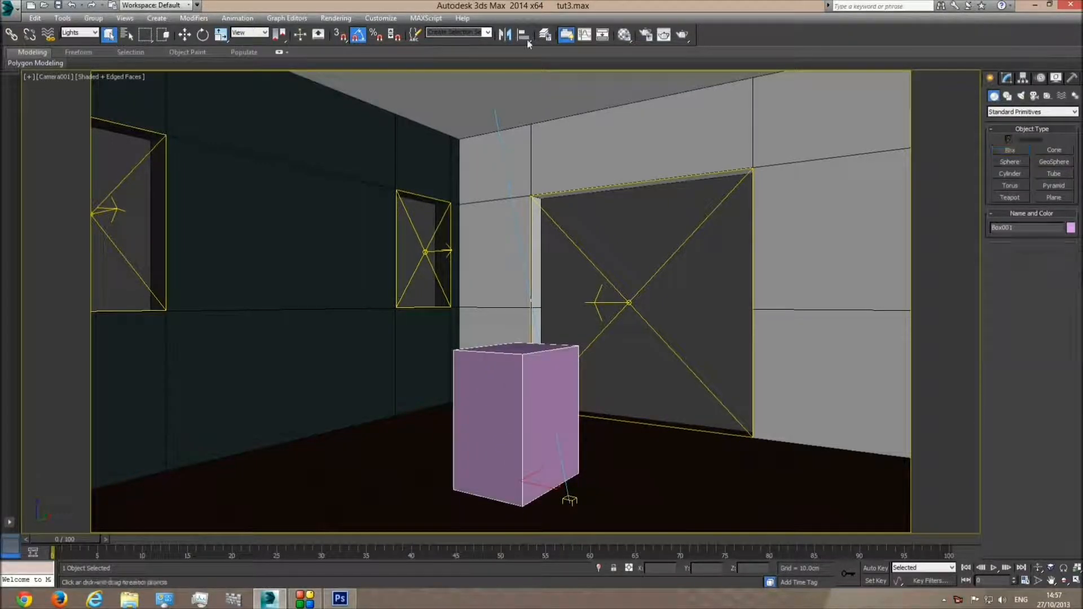
Step: Test-render the camera view to check the box's reflection in the floor, stop the render and close its window
click(683, 35)
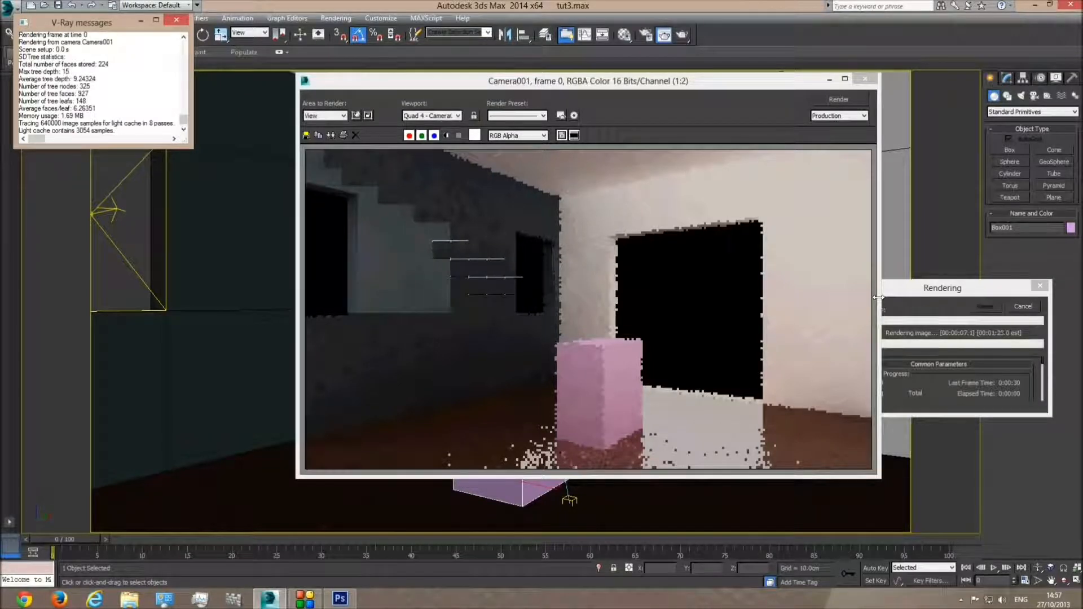
click(1021, 307)
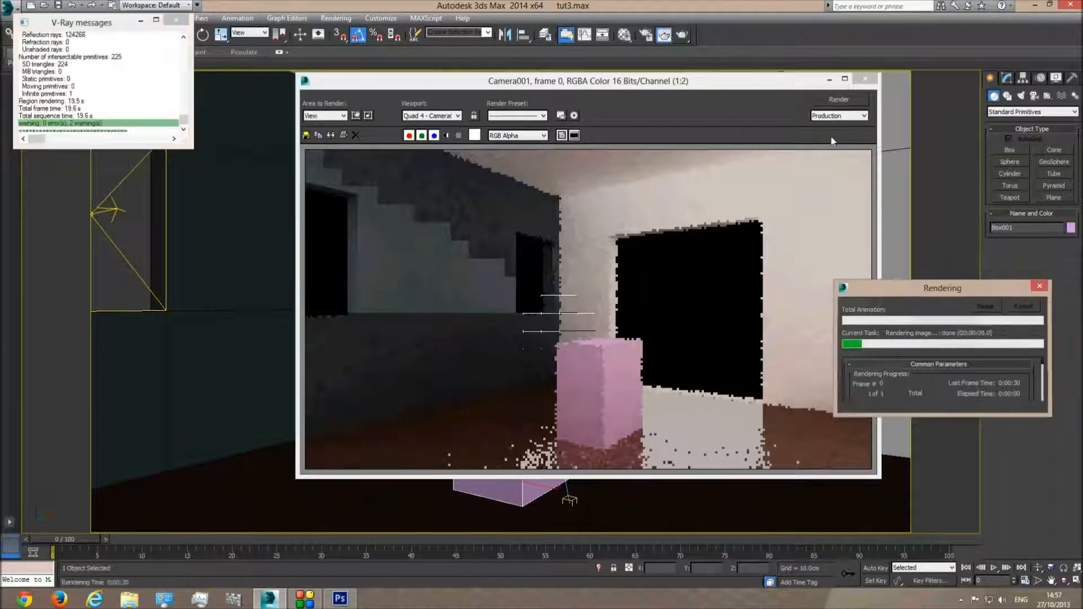
click(865, 79)
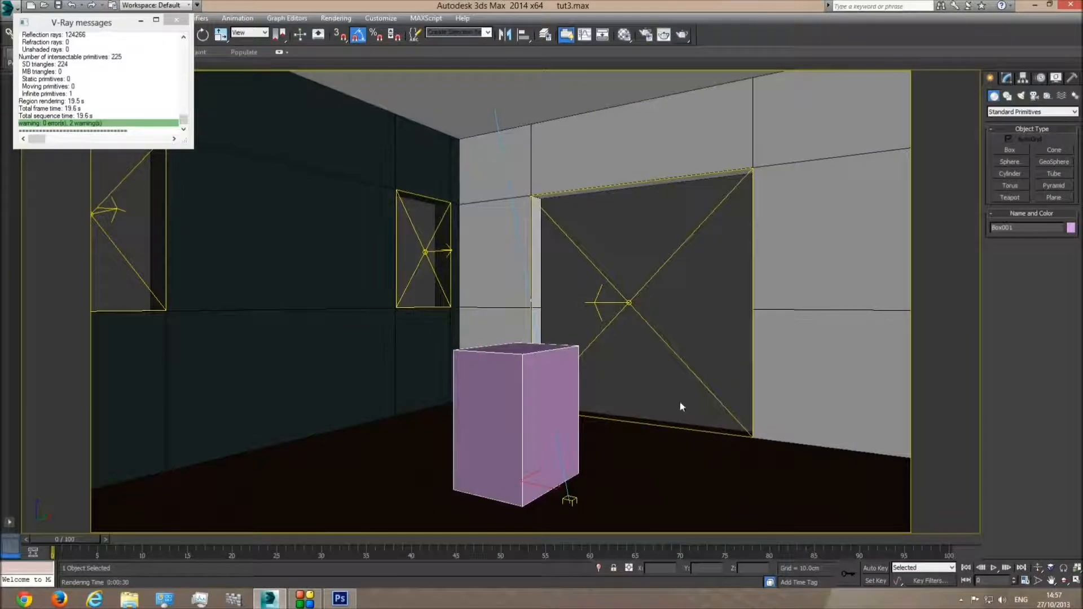
Step: Enable Fresnel reflections on the wood floor material
click(624, 35)
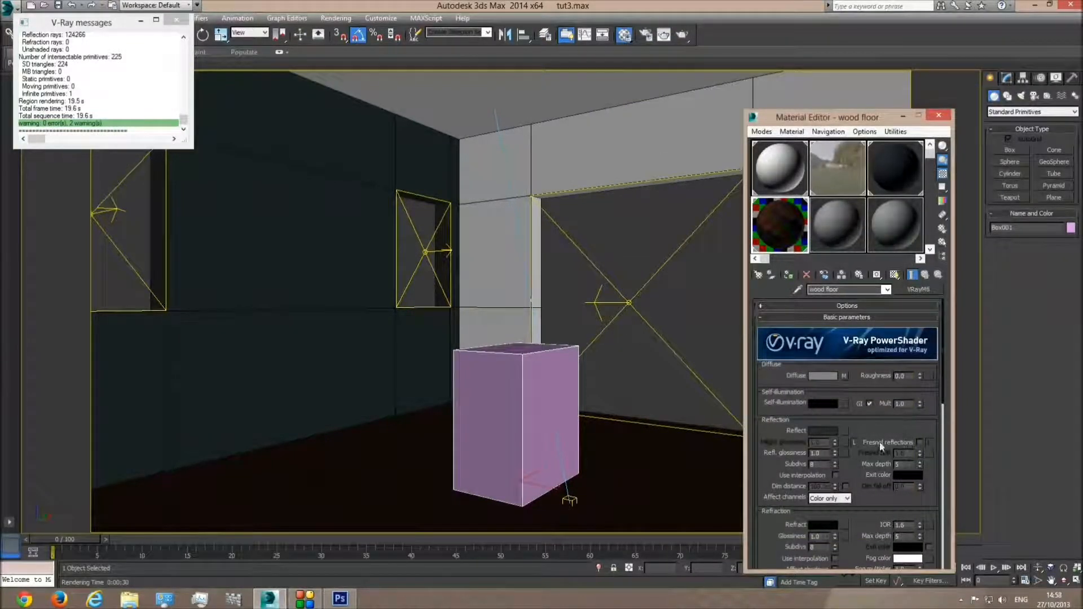
click(919, 442)
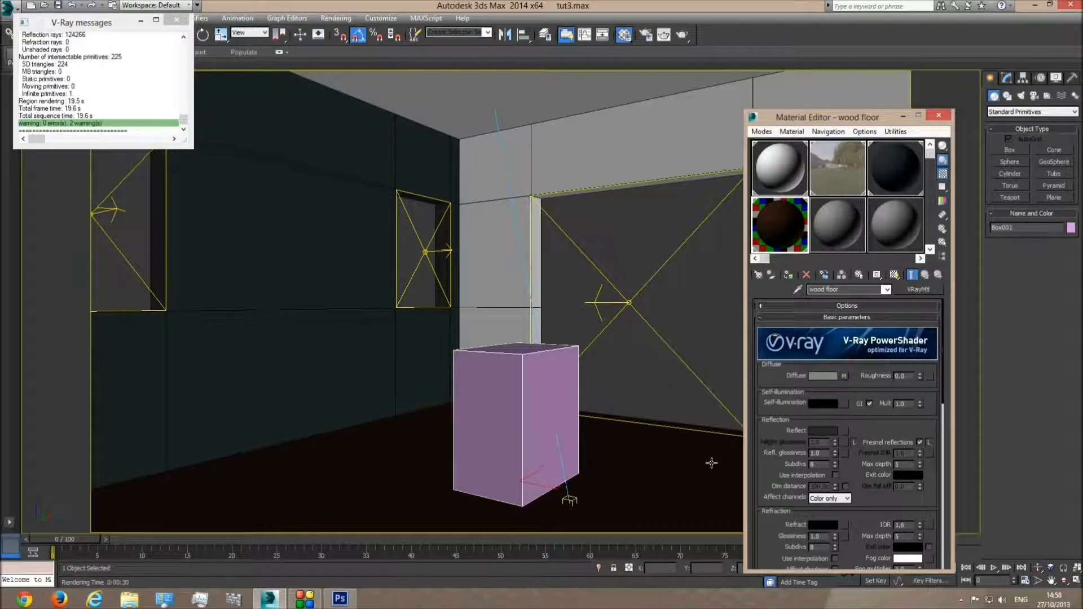
Step: Lighten the wood floor material's reflection colour to a light grey with value 200
click(824, 430)
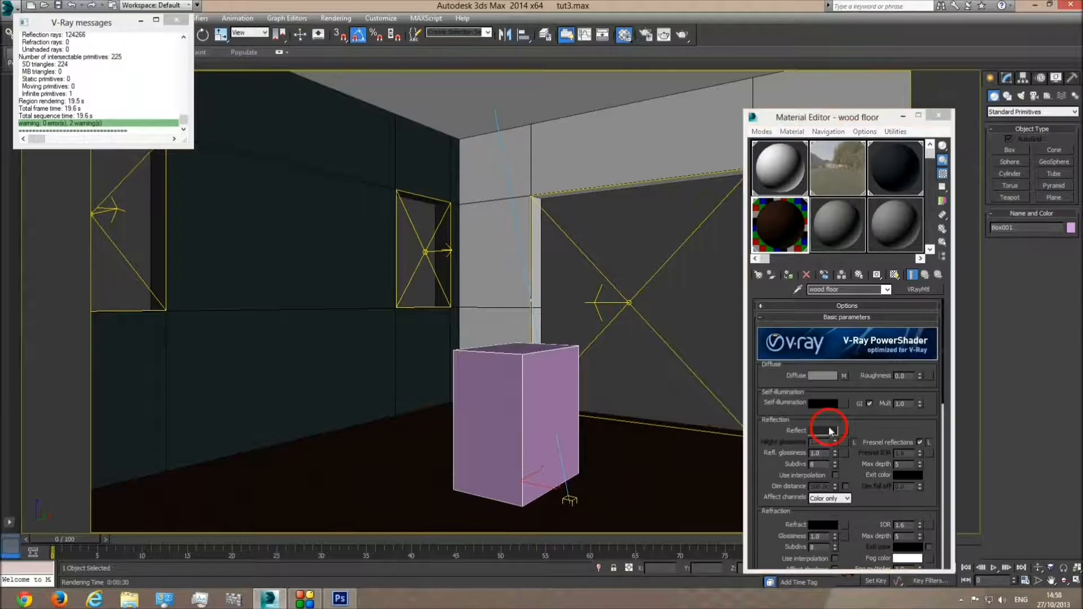
drag(332, 88, 330, 139)
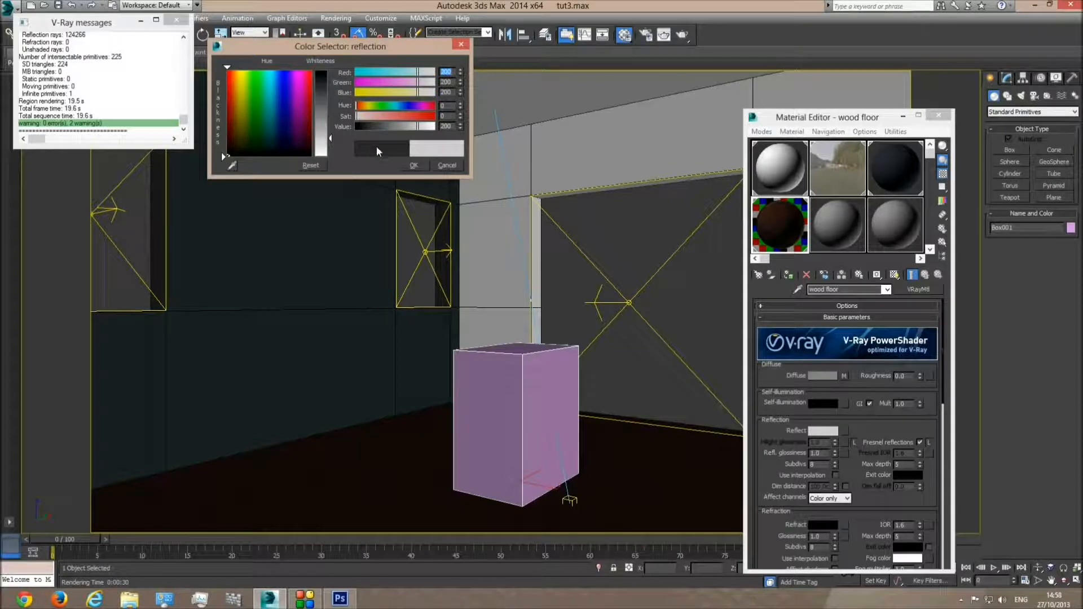
click(416, 166)
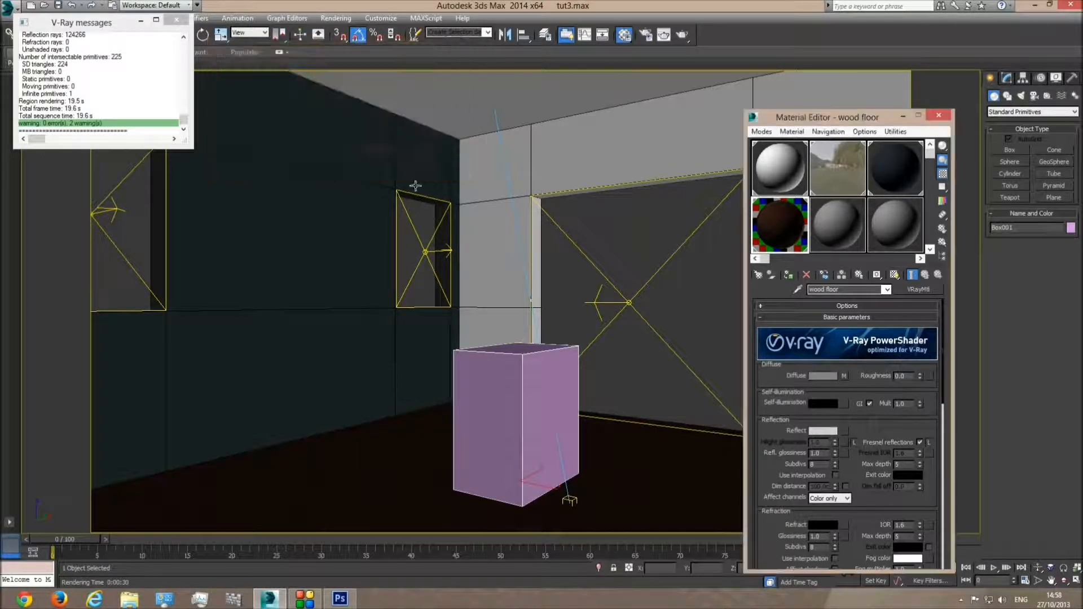
click(823, 431)
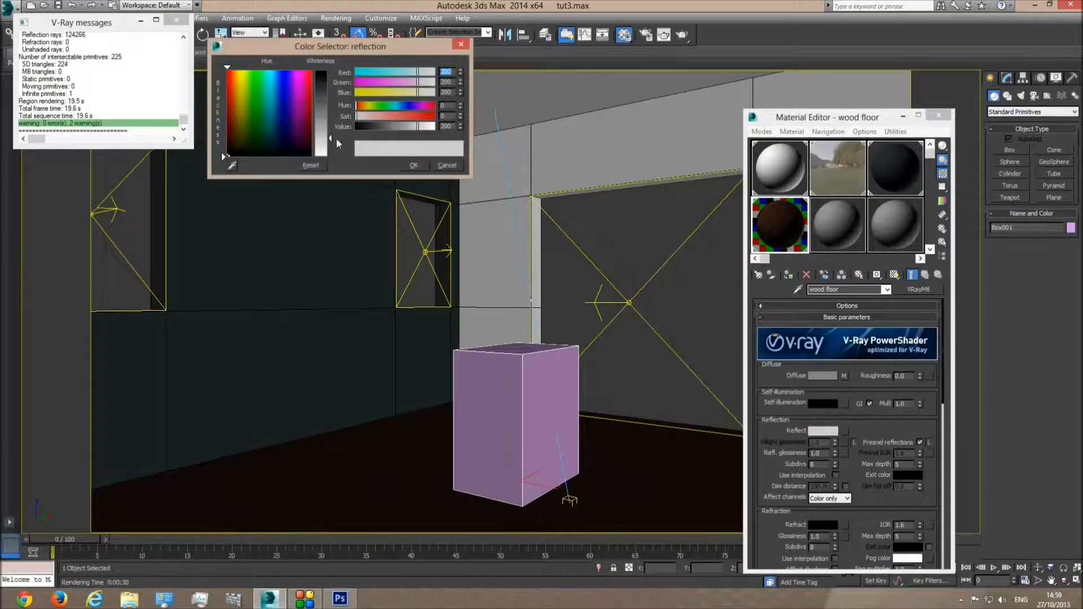
click(414, 166)
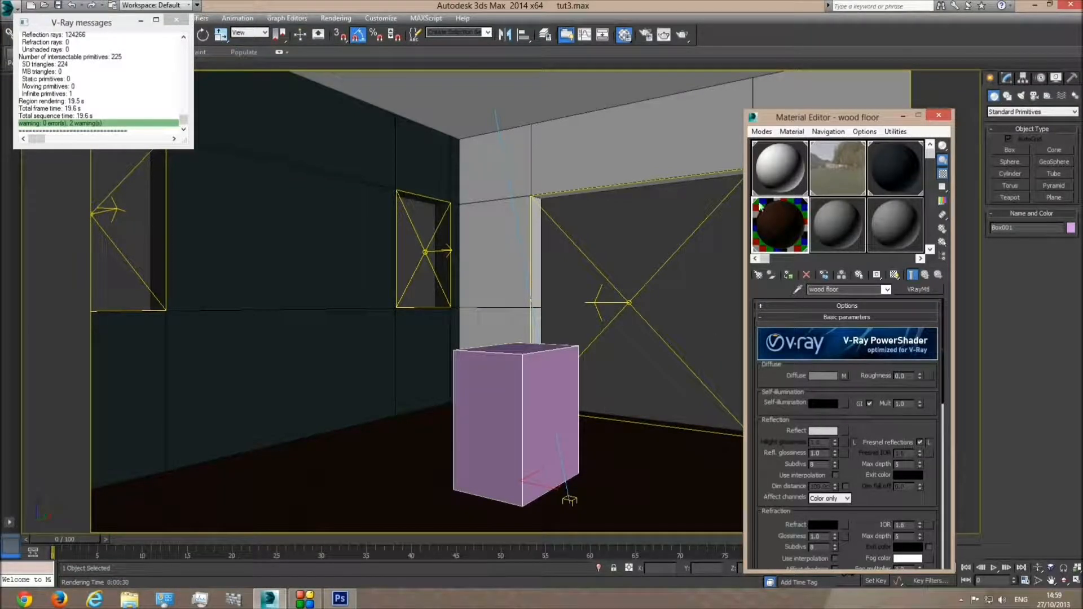
Step: Test-render the camera view to check the floor's stronger reflections, stop the render and close its window
click(682, 34)
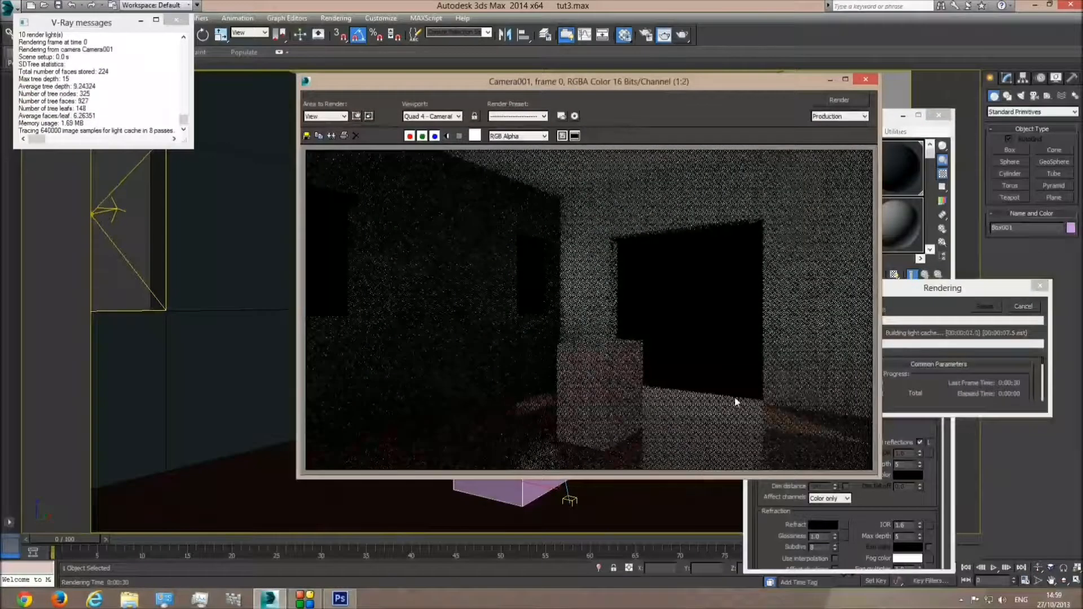
click(1024, 307)
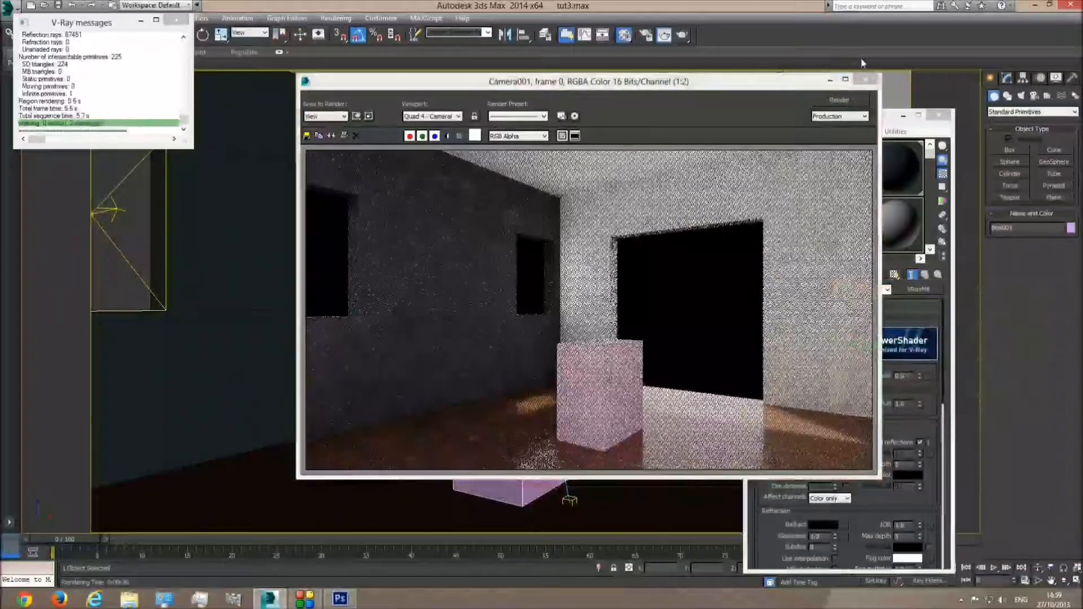
click(865, 79)
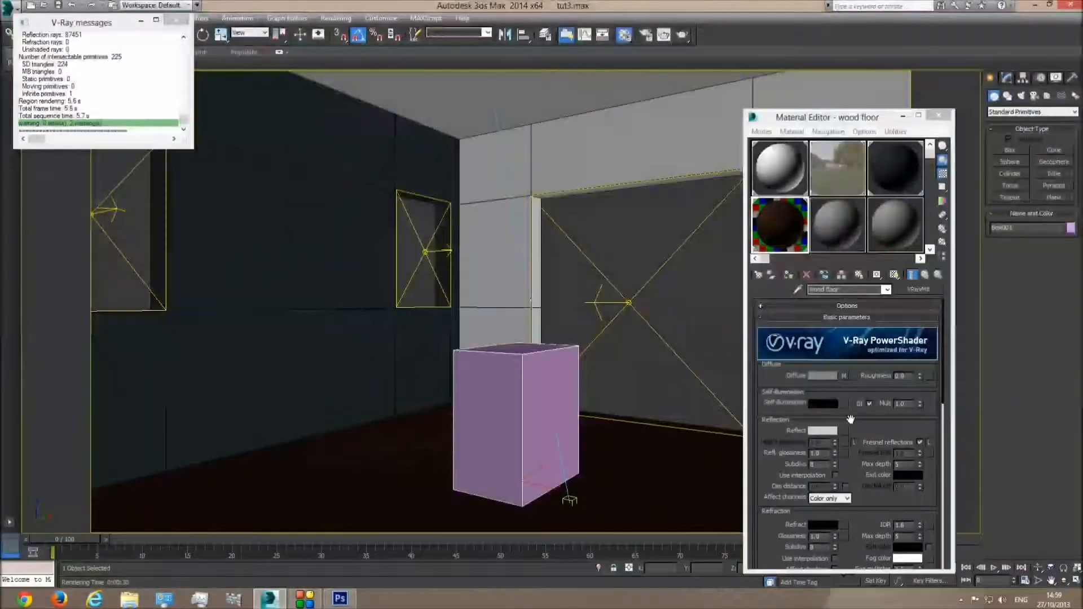
Step: Try other brightness levels for the reflection colour and return it to value 200
click(823, 431)
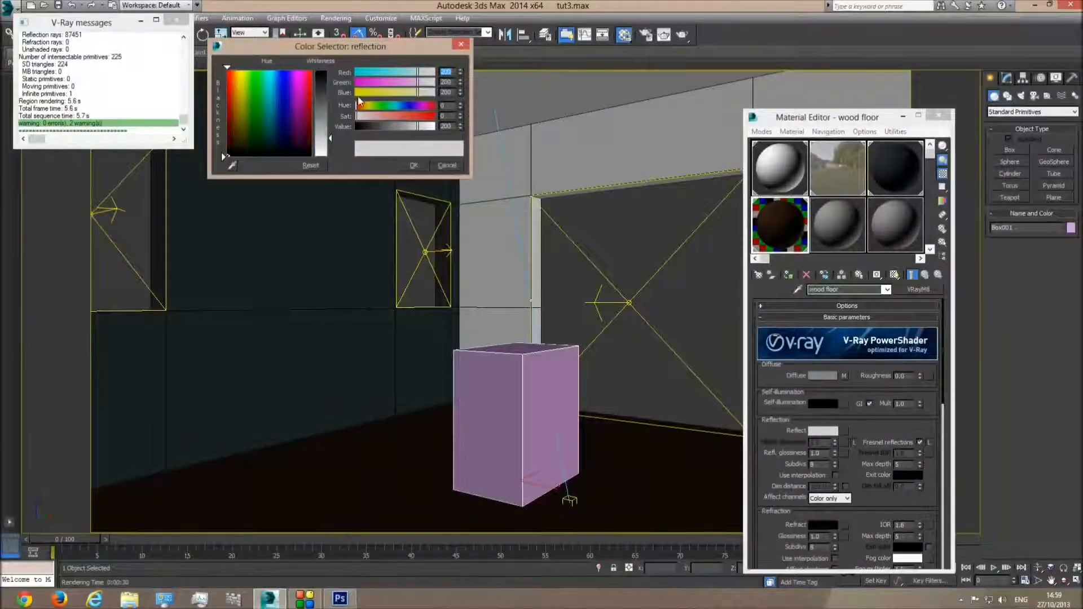
drag(325, 87, 326, 83)
drag(331, 133, 331, 139)
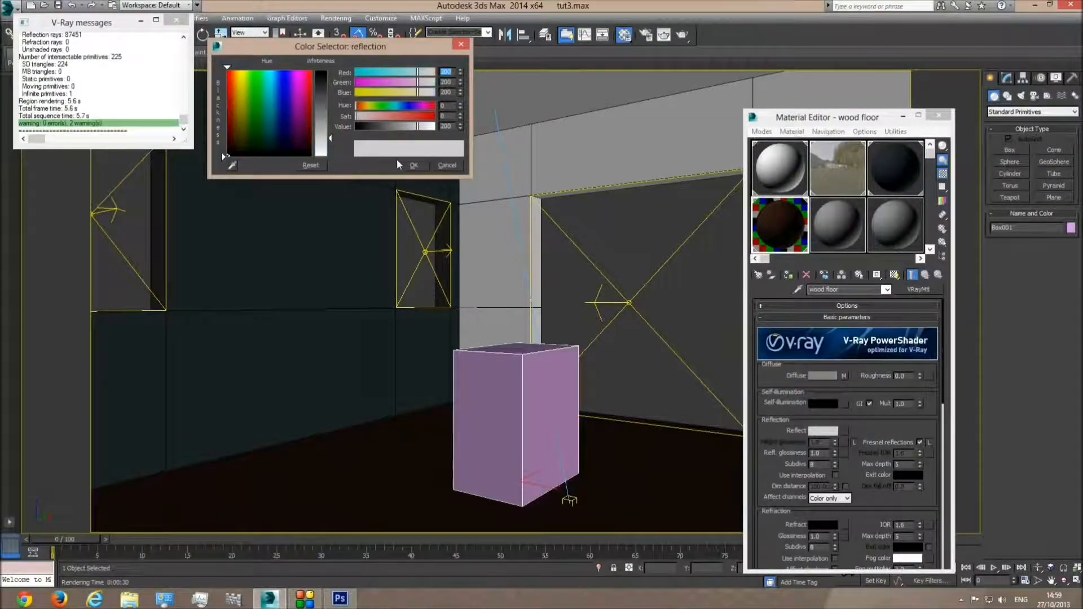
click(414, 165)
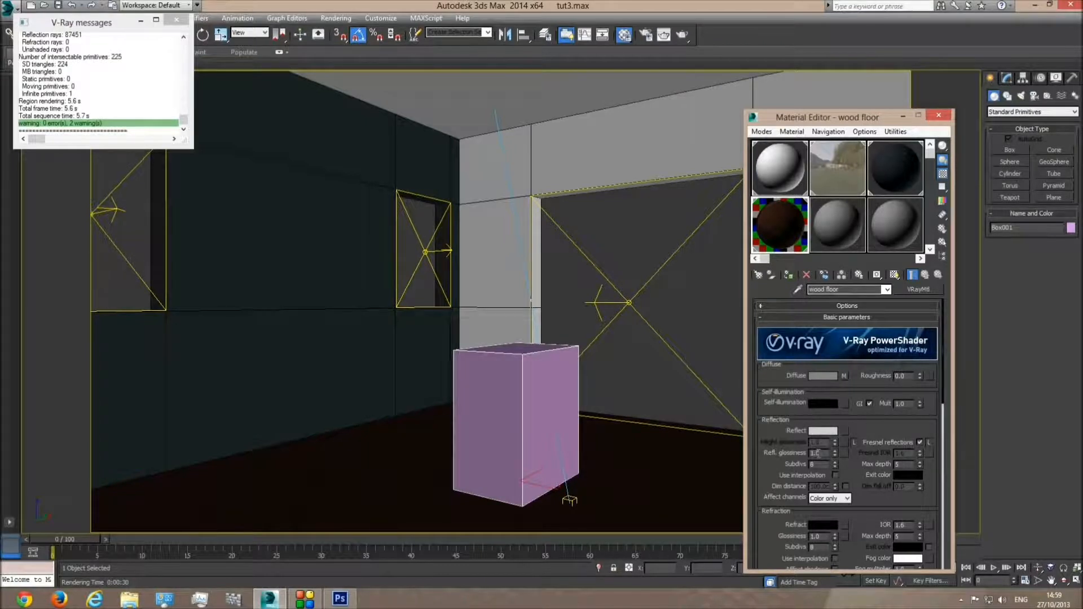
Step: Set the reflection glossiness to 0.8 and check the blurred highlights in an enlarged preview of the wood floor sample
click(838, 453)
key(Return)
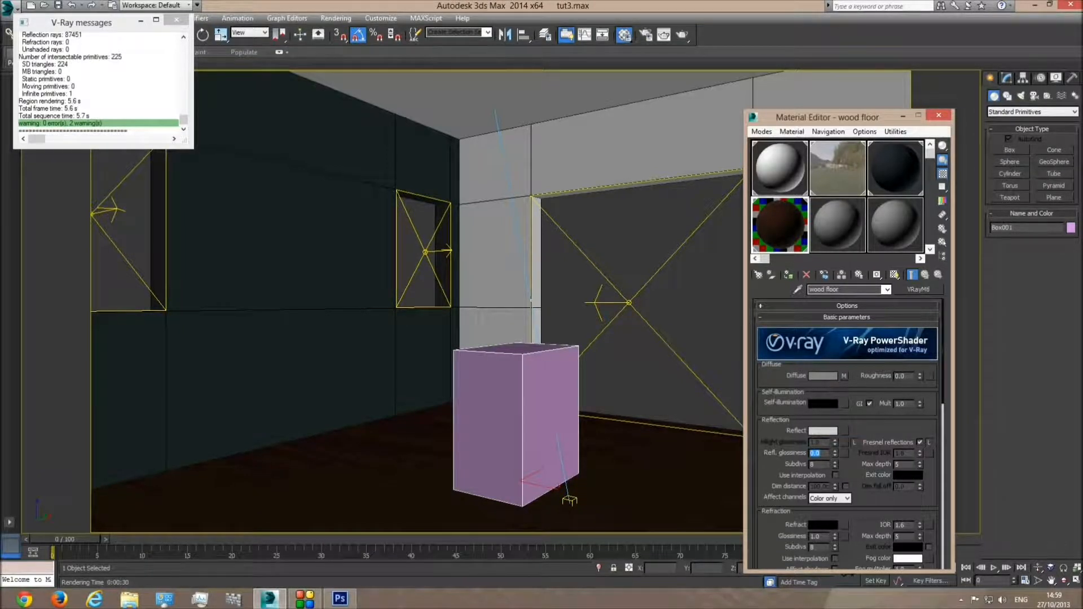
text(0)
key(Return)
double_click(793, 223)
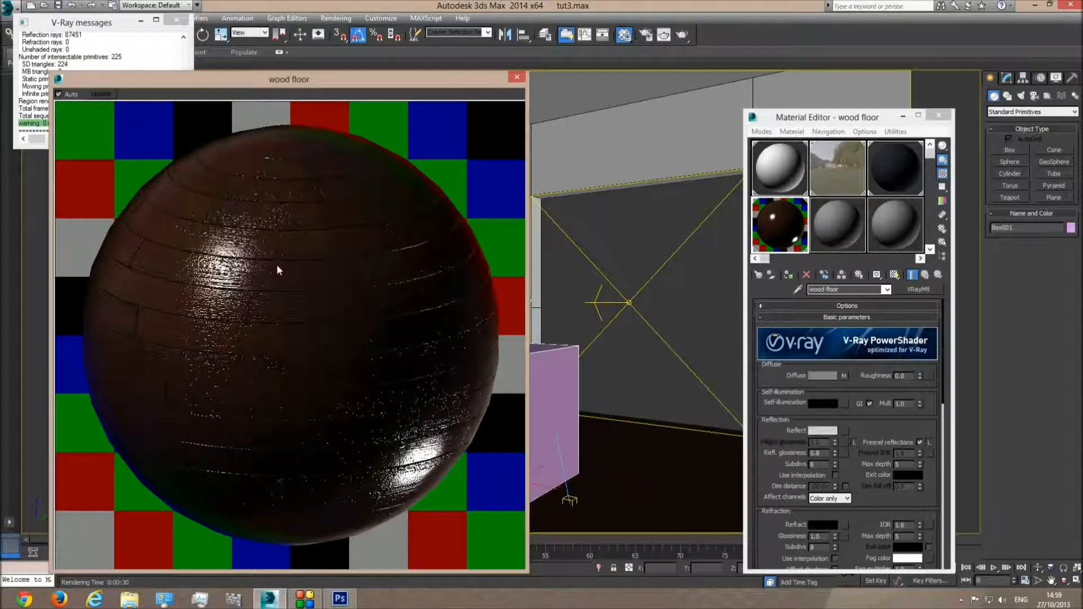
click(517, 77)
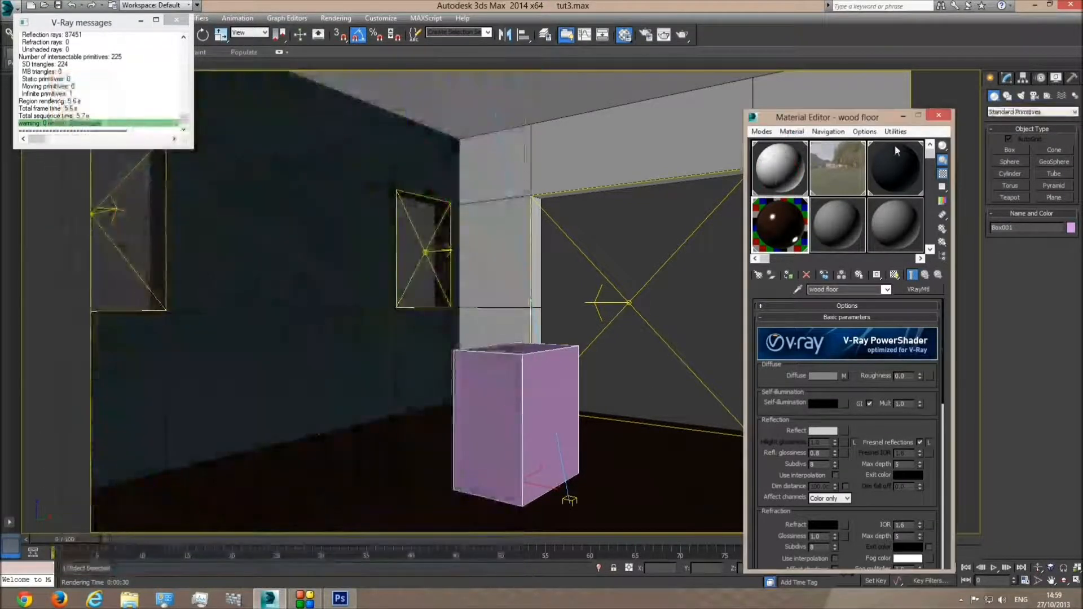
Step: Render the camera view, examine the glossy floor around the box close up, stop the render and close its window
click(939, 115)
click(683, 34)
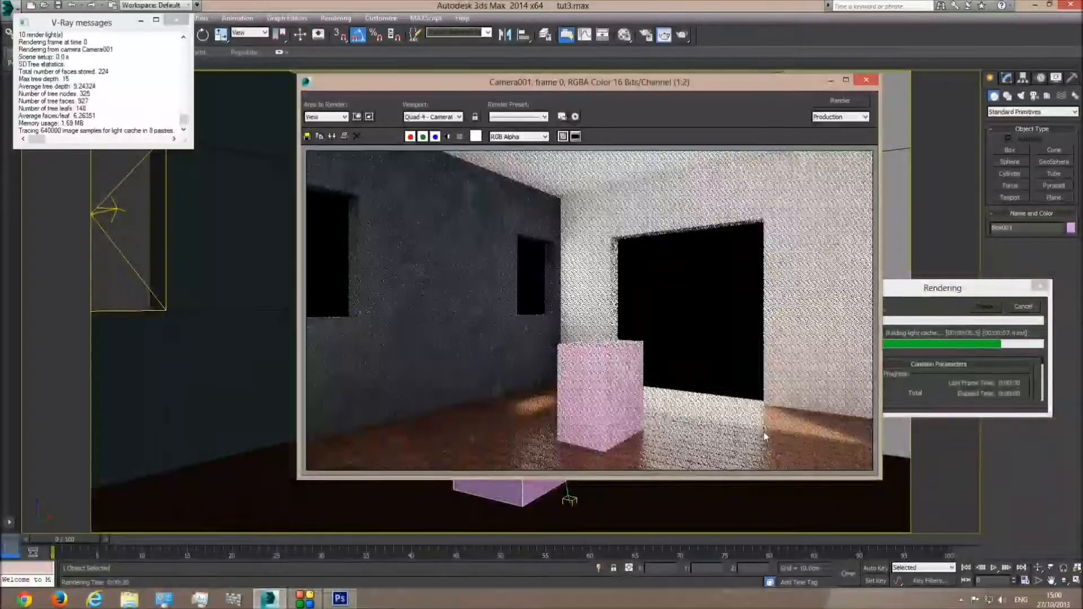
scroll(395, 443, up, 1)
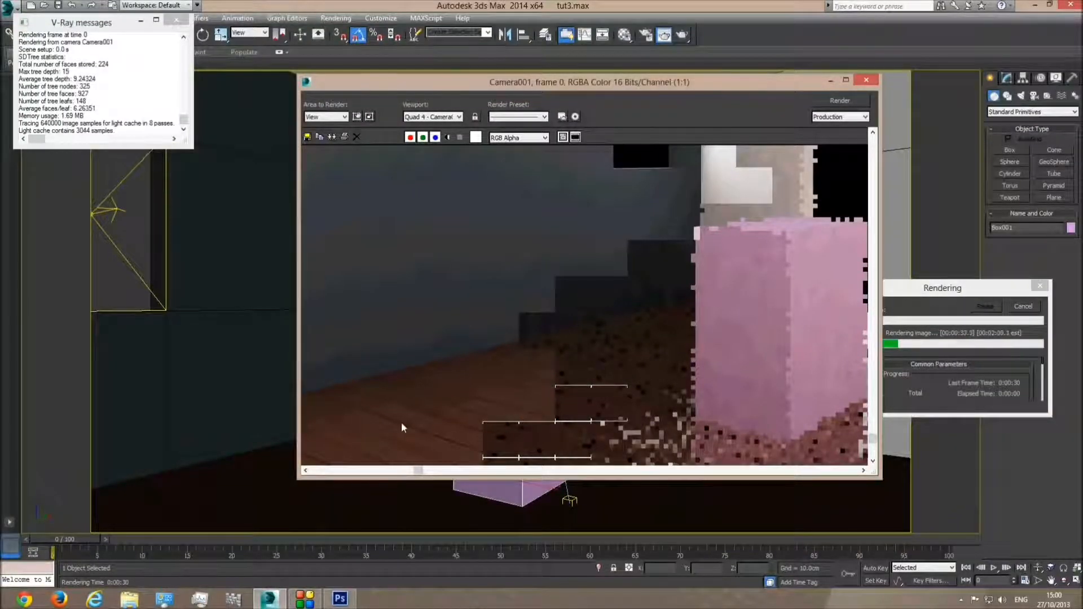
scroll(509, 427, down, 1)
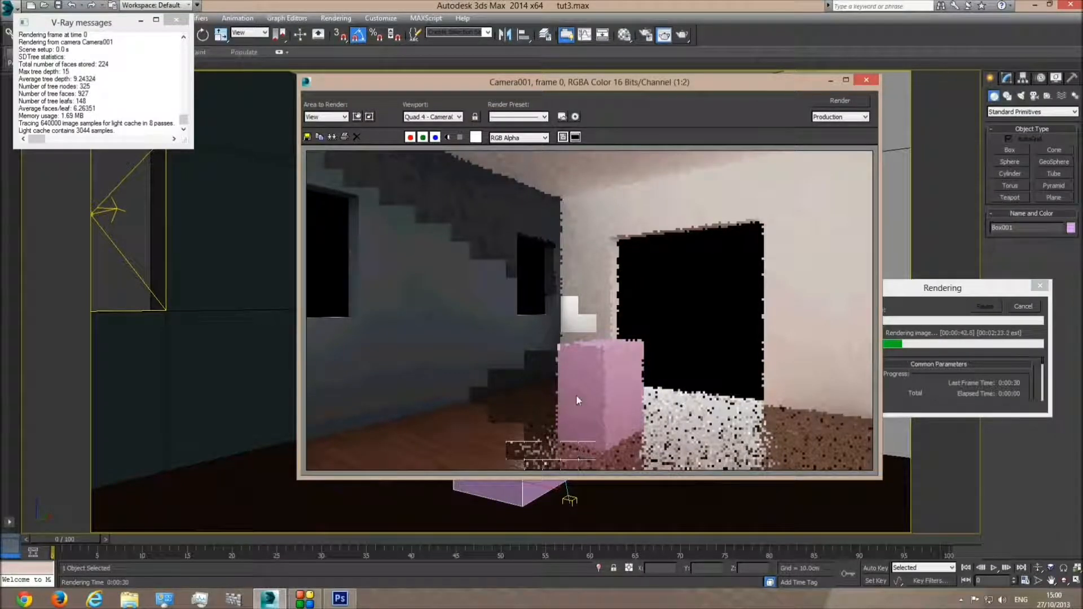
scroll(546, 458, up, 1)
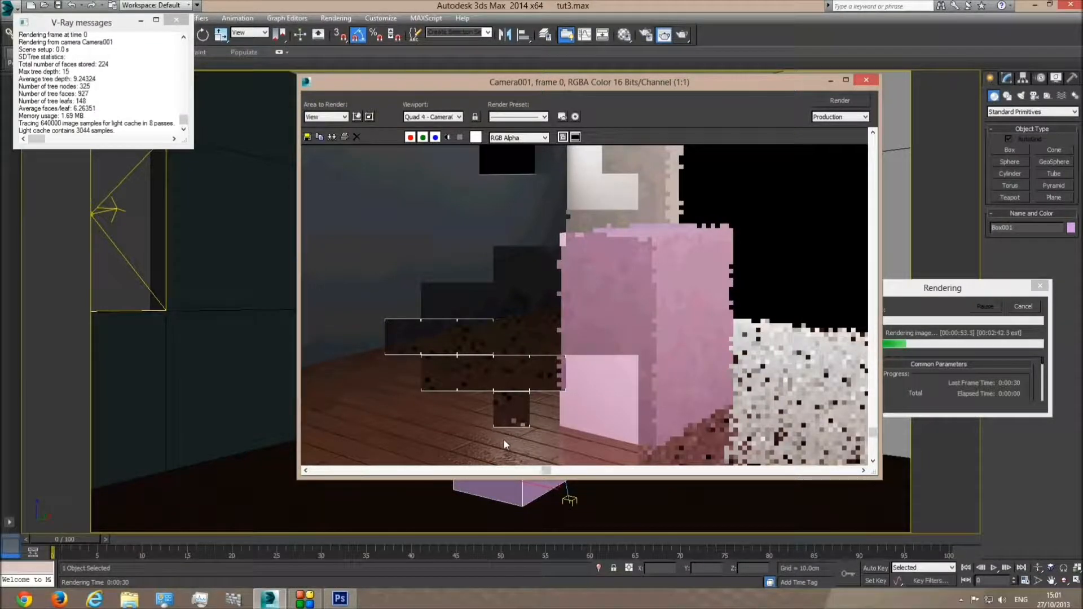
scroll(555, 430, down, 1)
scroll(591, 412, up, 1)
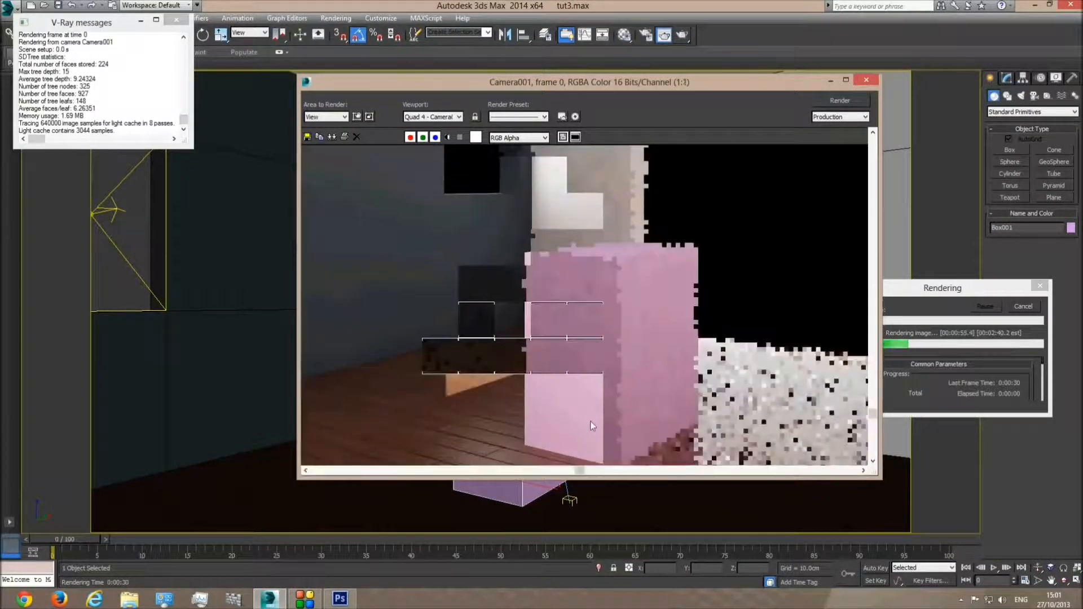
scroll(591, 431, down, 1)
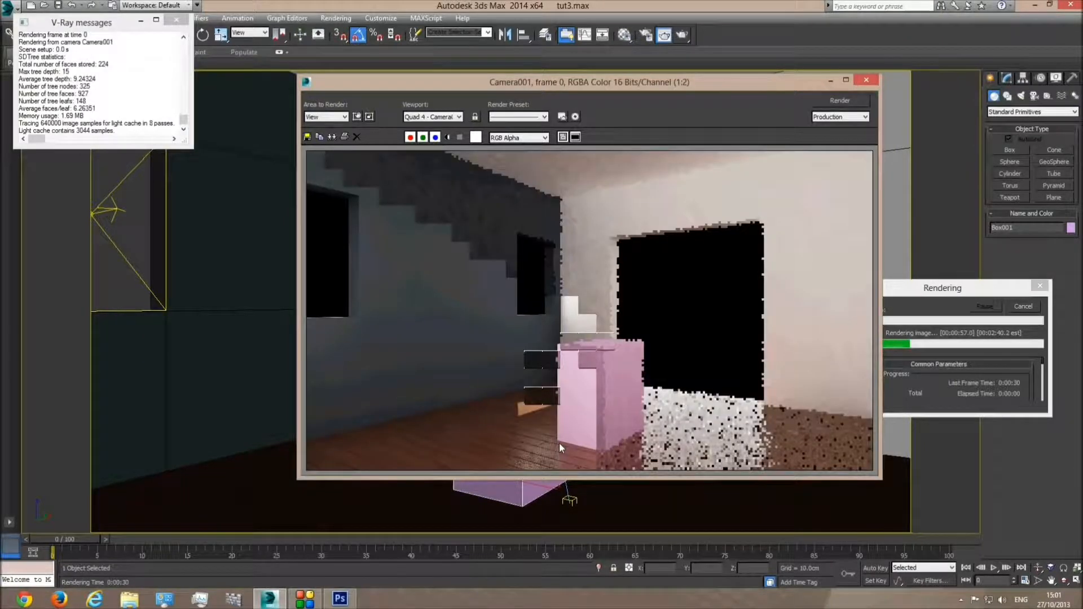
scroll(567, 454, up, 1)
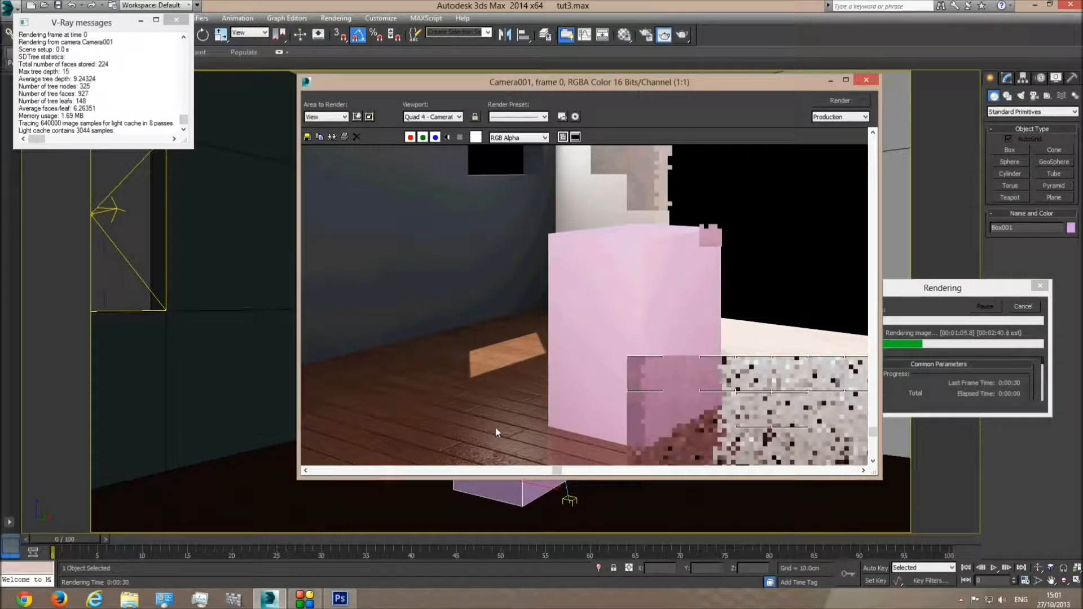
click(1023, 307)
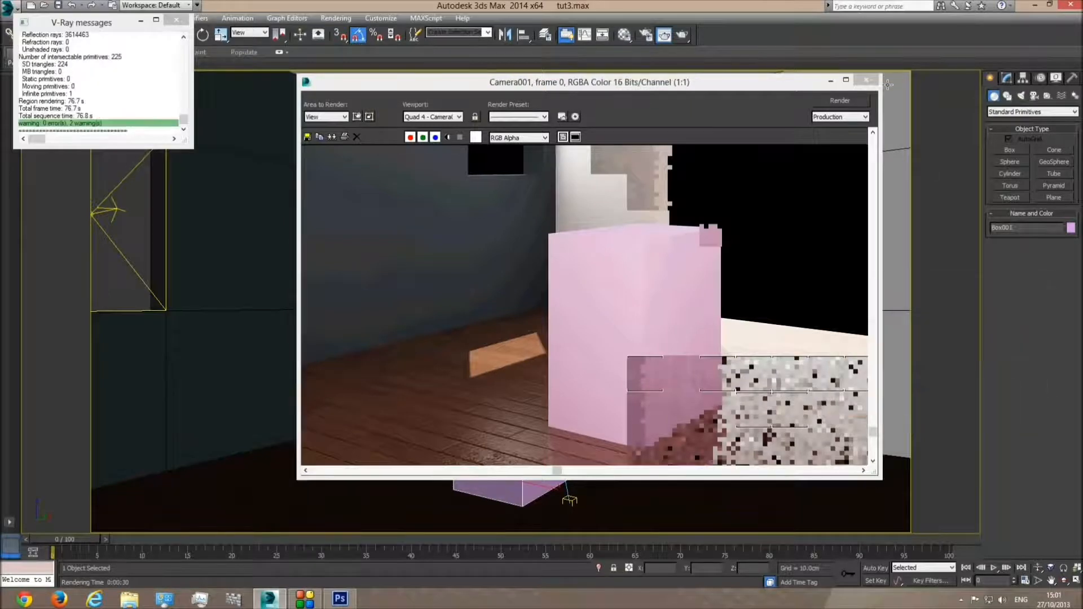
click(869, 81)
Step: Set the wood floor material's bump amount to 10 and check it in an enlarged sample preview
click(624, 34)
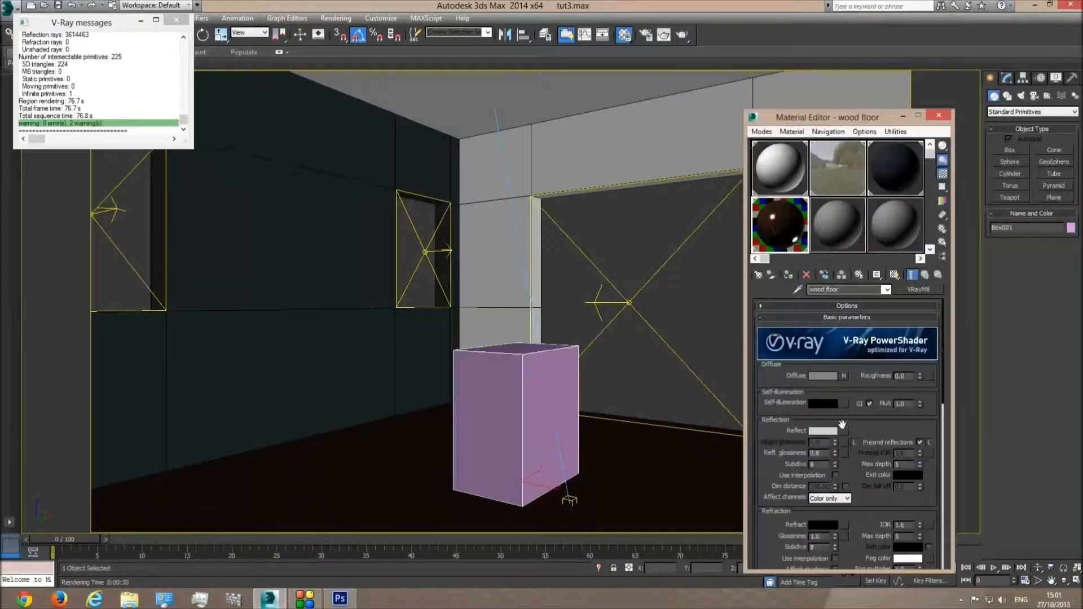
scroll(876, 500, down, 10)
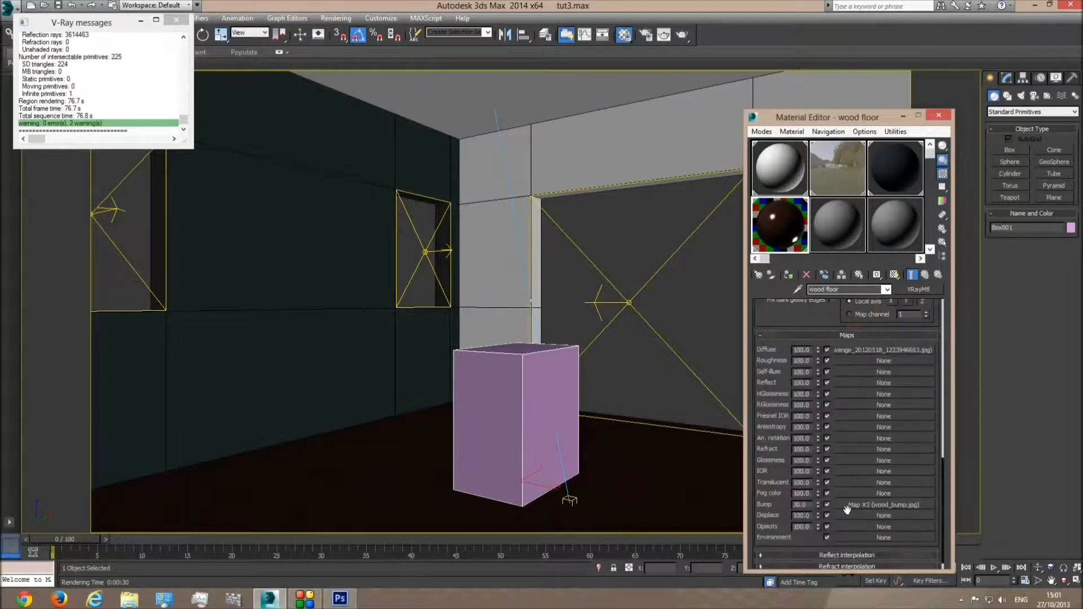
click(802, 504)
double_click(802, 504)
key(Return)
double_click(793, 224)
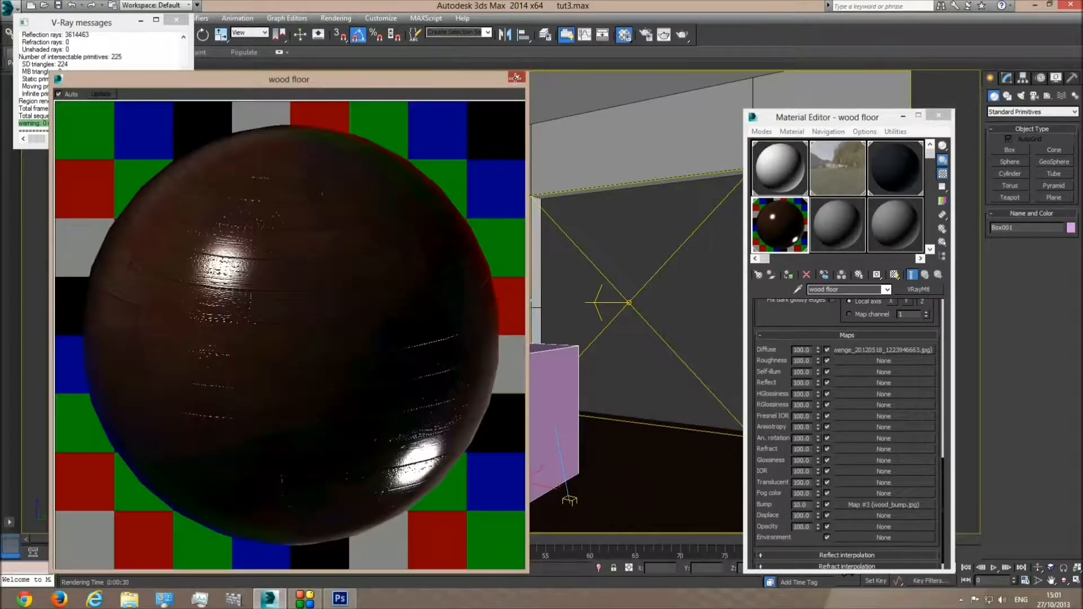
click(517, 77)
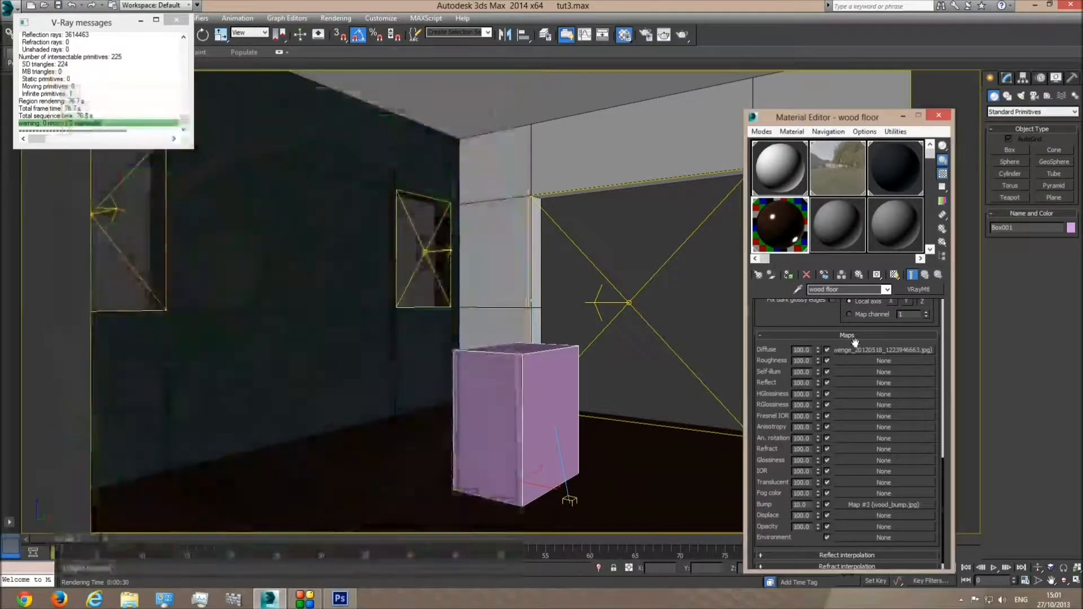
Step: Darken the wood floor's reflection colour to a grey of about value 91 and check the highlights in an enlarged preview
scroll(855, 342, up, 5)
drag(868, 319, 867, 353)
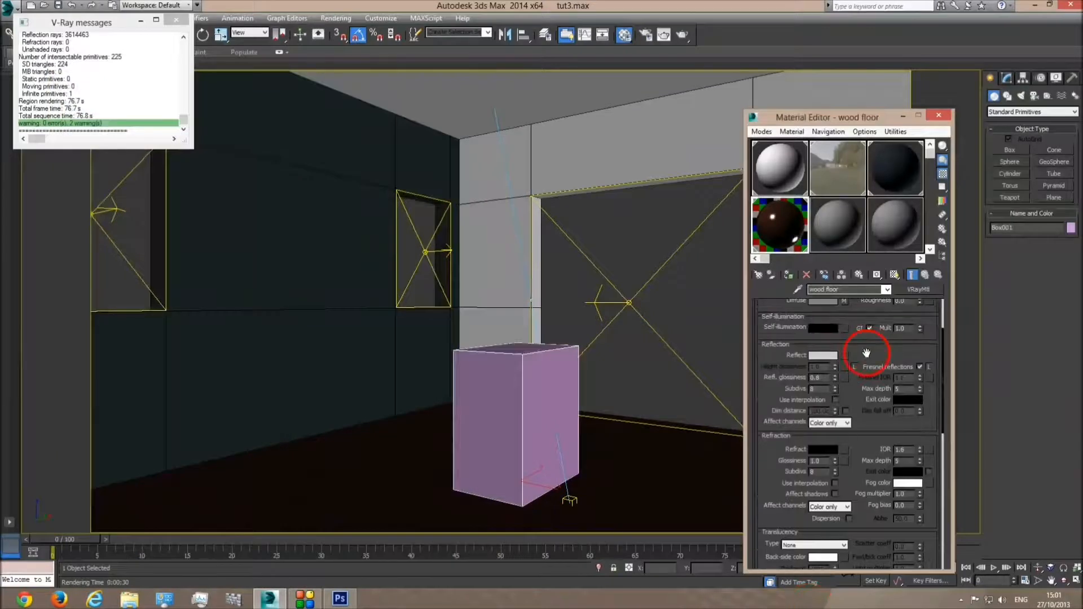
click(824, 355)
drag(330, 106, 330, 101)
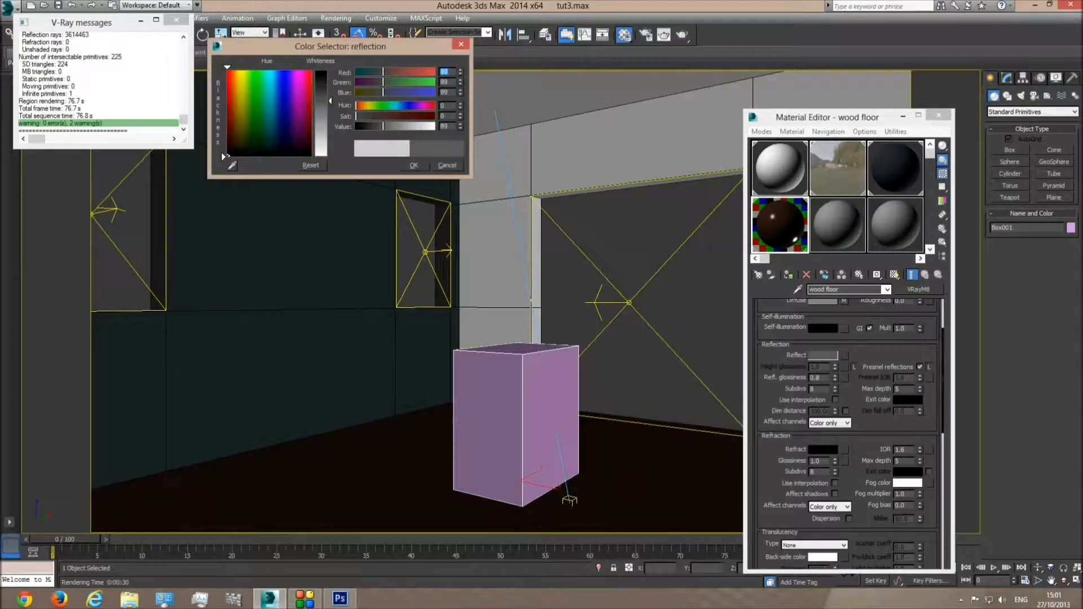
click(414, 166)
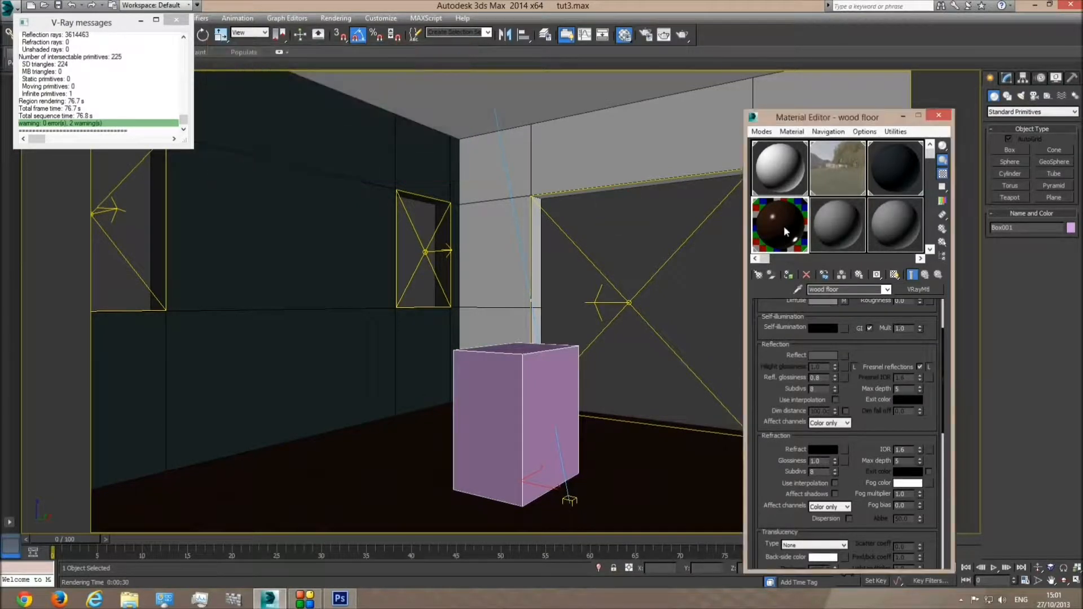
double_click(786, 231)
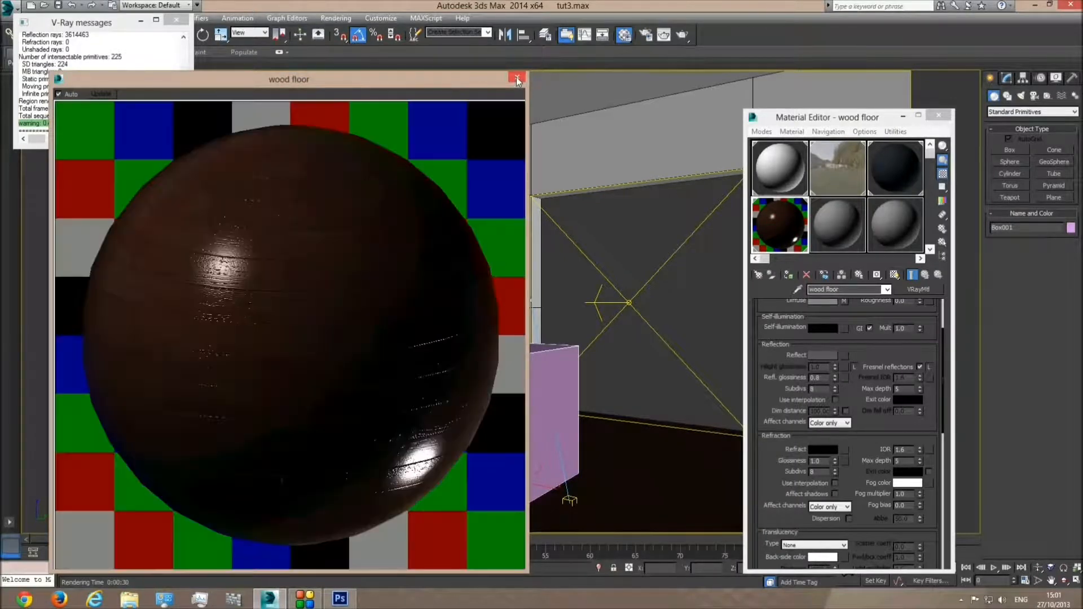
click(516, 76)
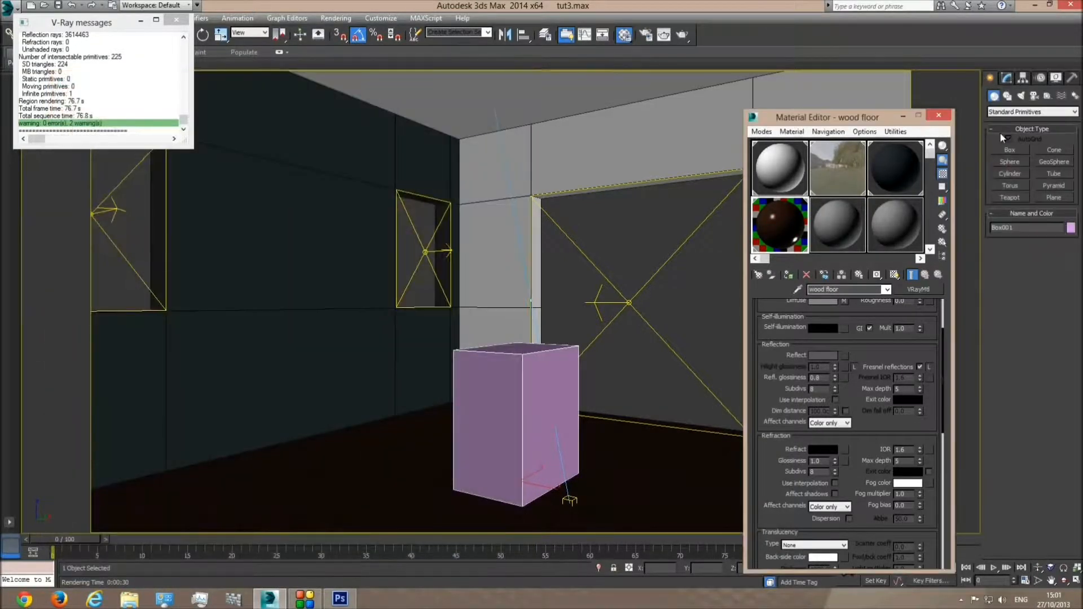
click(820, 356)
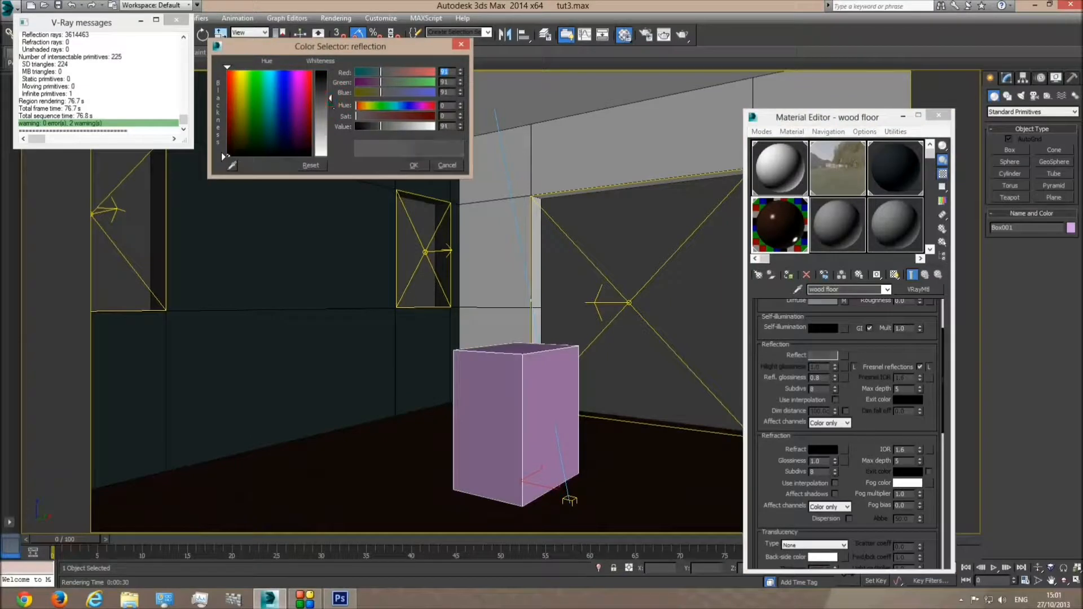
click(414, 165)
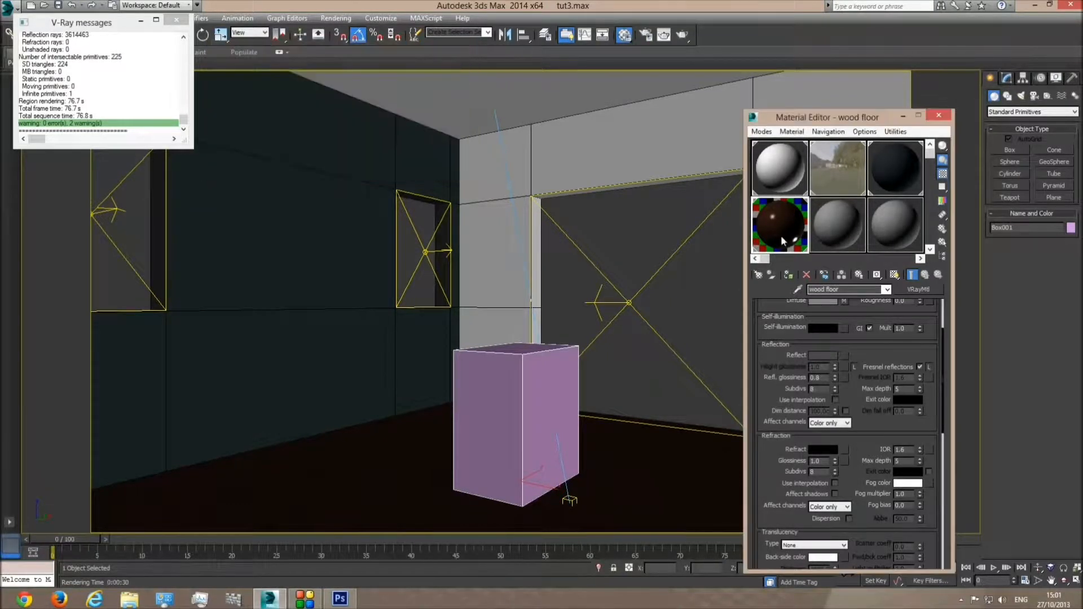
double_click(781, 235)
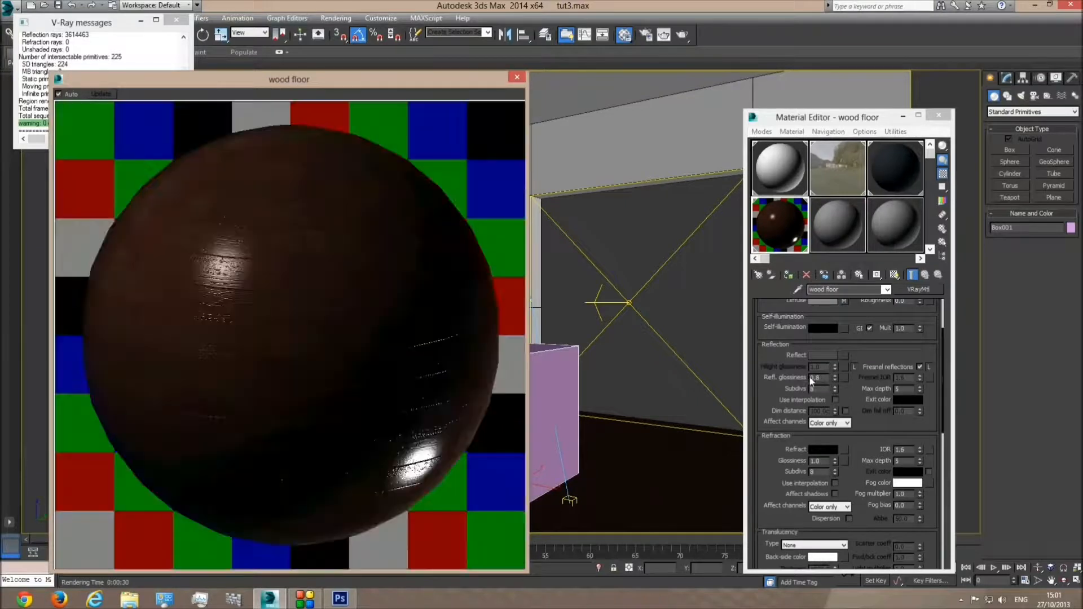
Step: Set the wood floor's reflection glossiness to 0.7 and close the material windows, leaving nothing selected in the scene
double_click(822, 377)
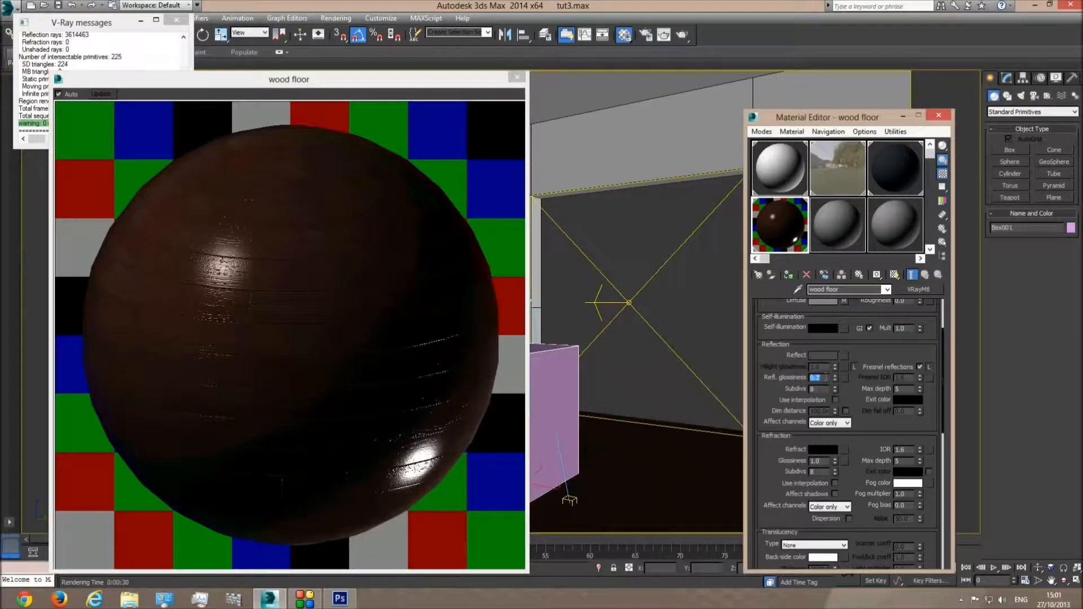
text(0.7)
key(Return)
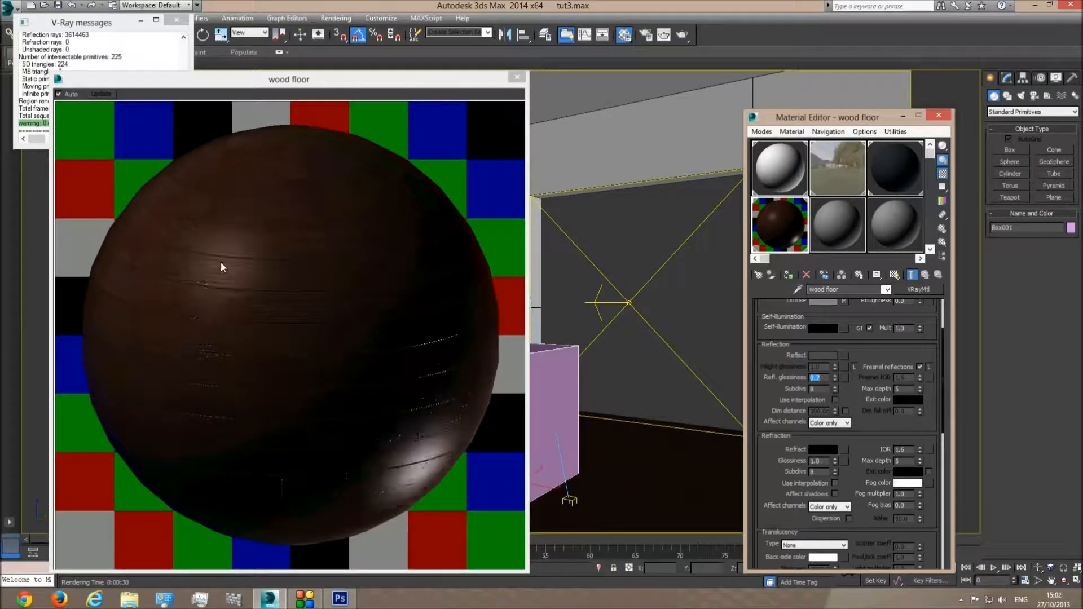
click(518, 77)
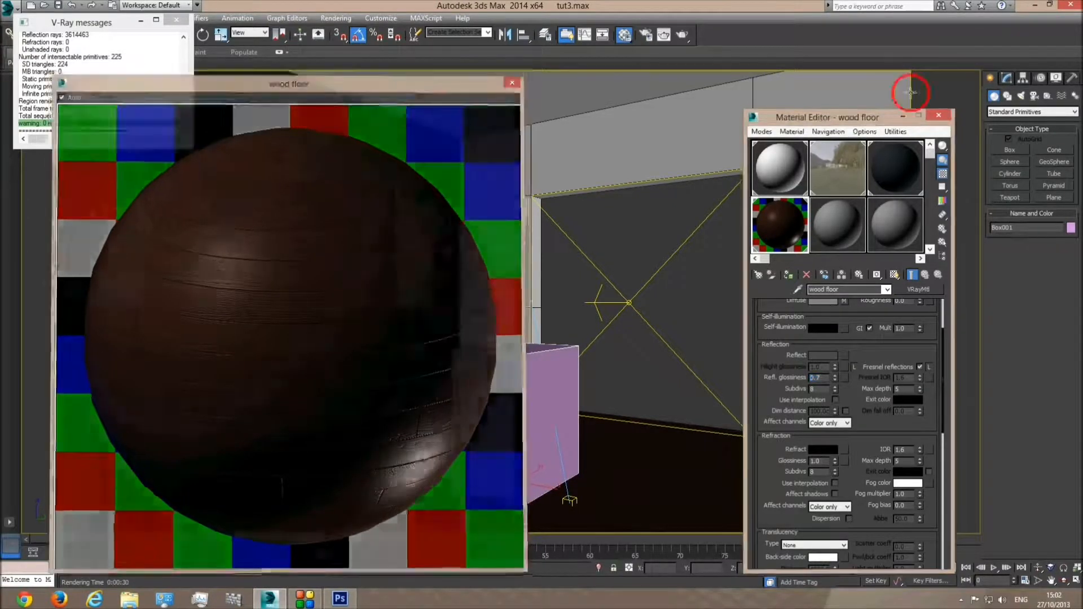
click(939, 115)
click(730, 308)
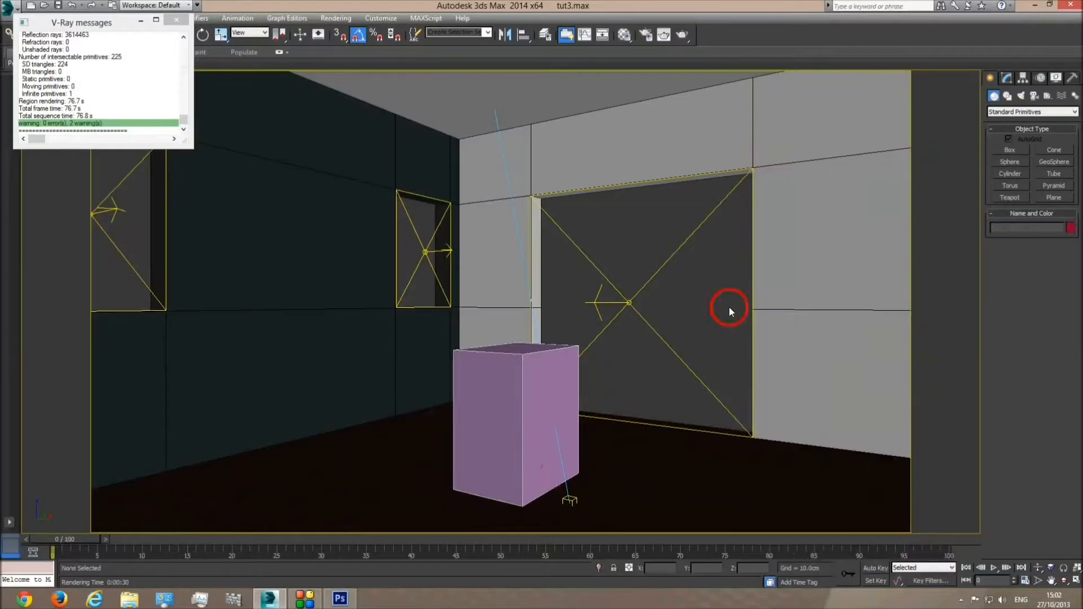
click(369, 460)
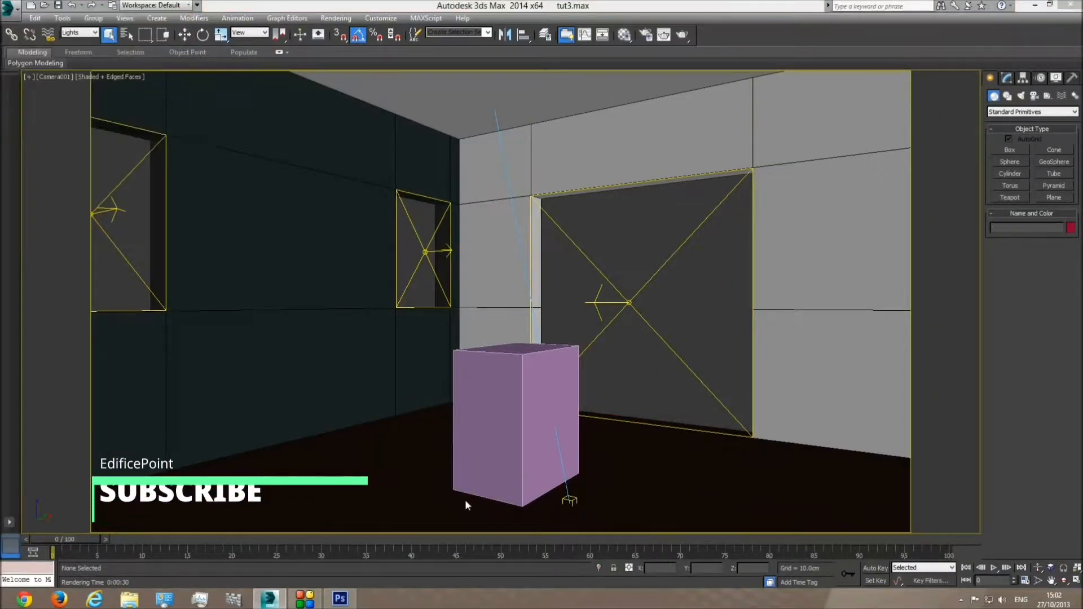